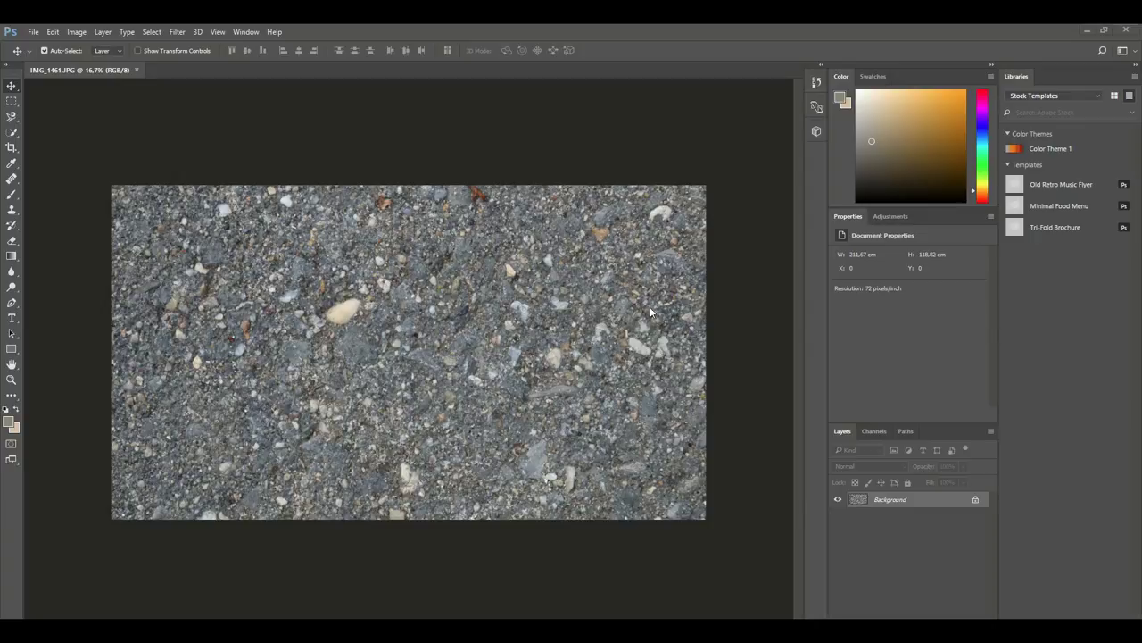
Try Levels with sampled white and black points on the gravel photo, then cancel it
{"action": "left_click", "coordinate": [75, 32]}
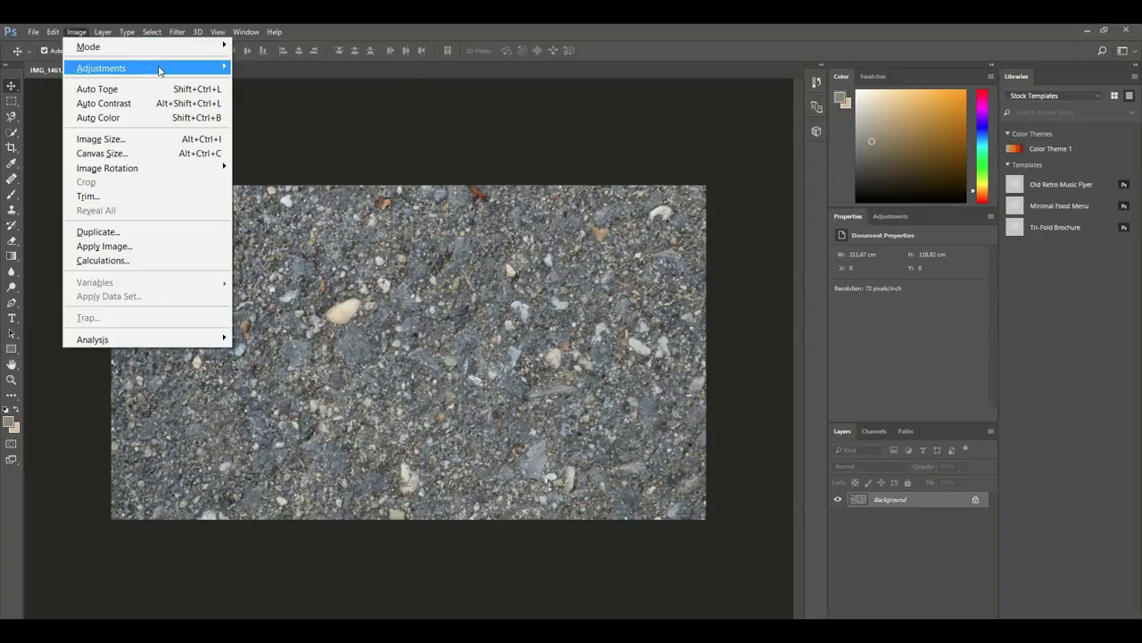
{"action": "mouse_move", "coordinate": [160, 70]}
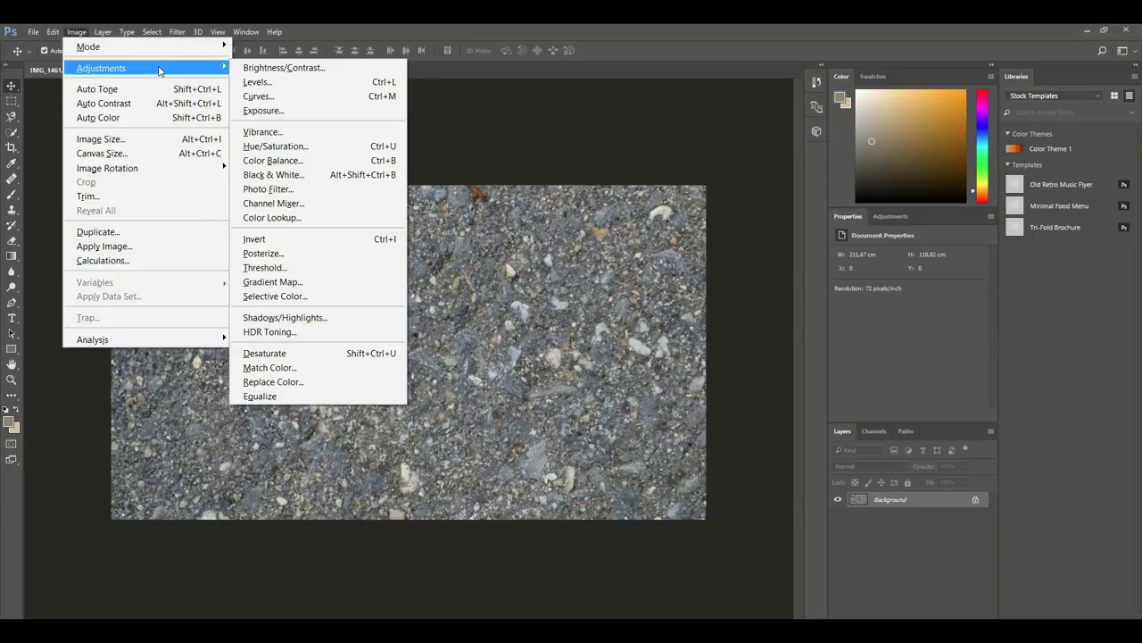
{"action": "left_click", "coordinate": [258, 82]}
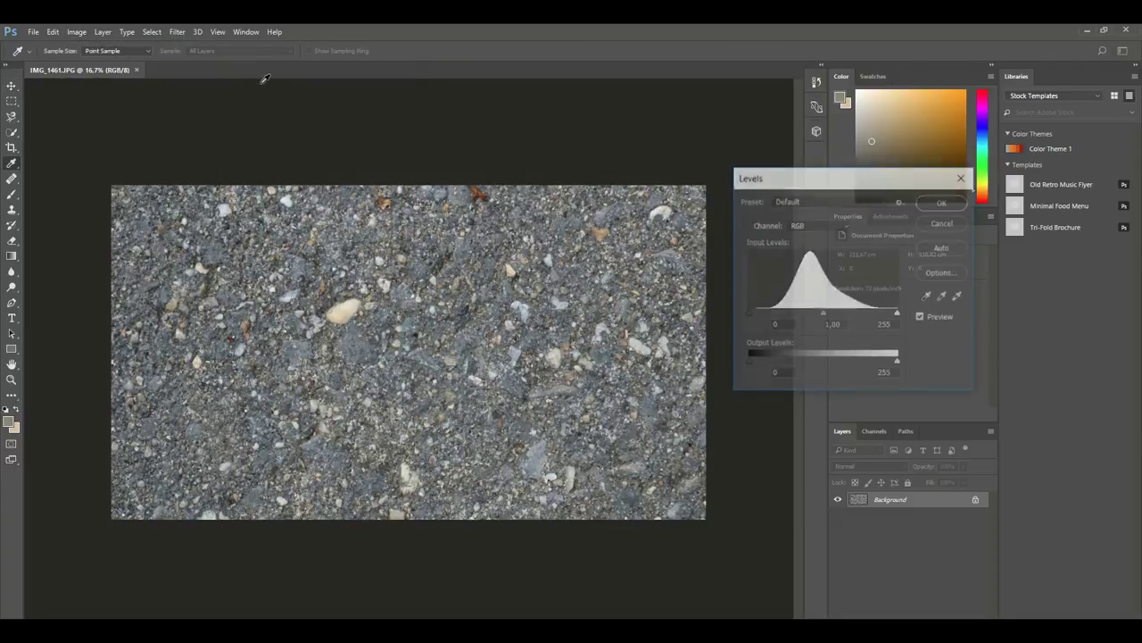
{"action": "left_click", "coordinate": [958, 298]}
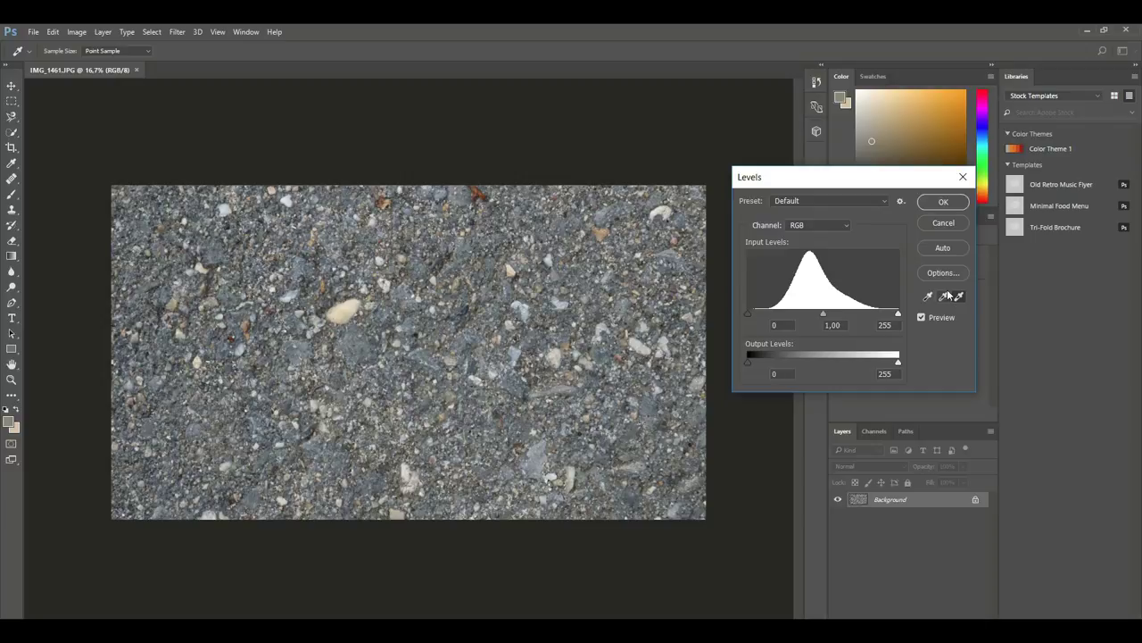
{"action": "left_click", "coordinate": [288, 196]}
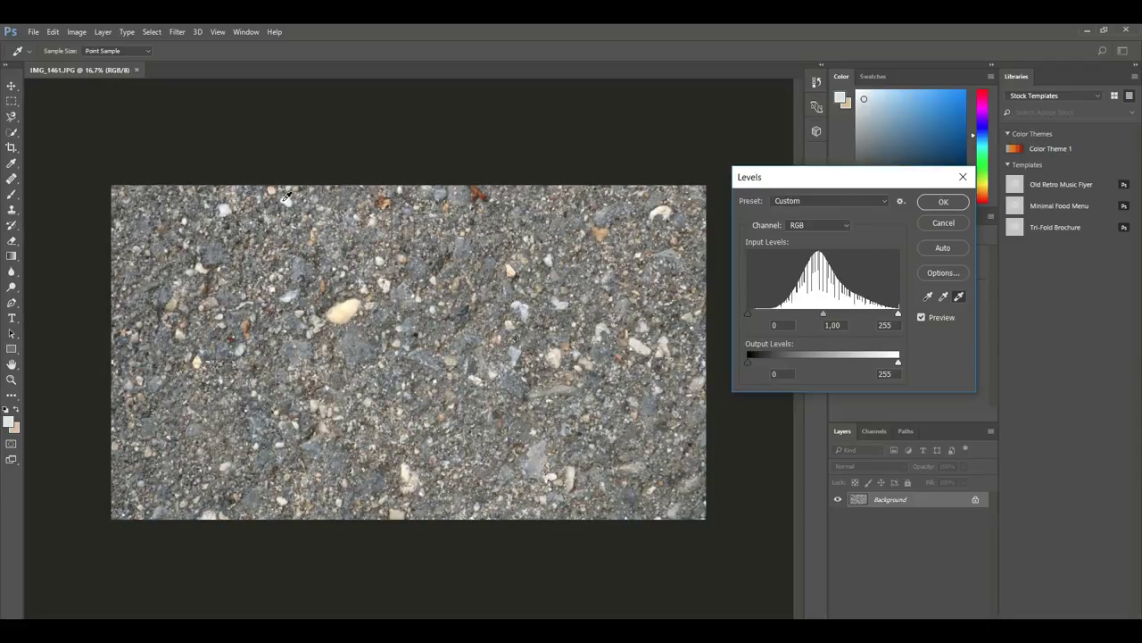
{"action": "left_click", "coordinate": [927, 300]}
{"action": "left_click", "coordinate": [517, 276]}
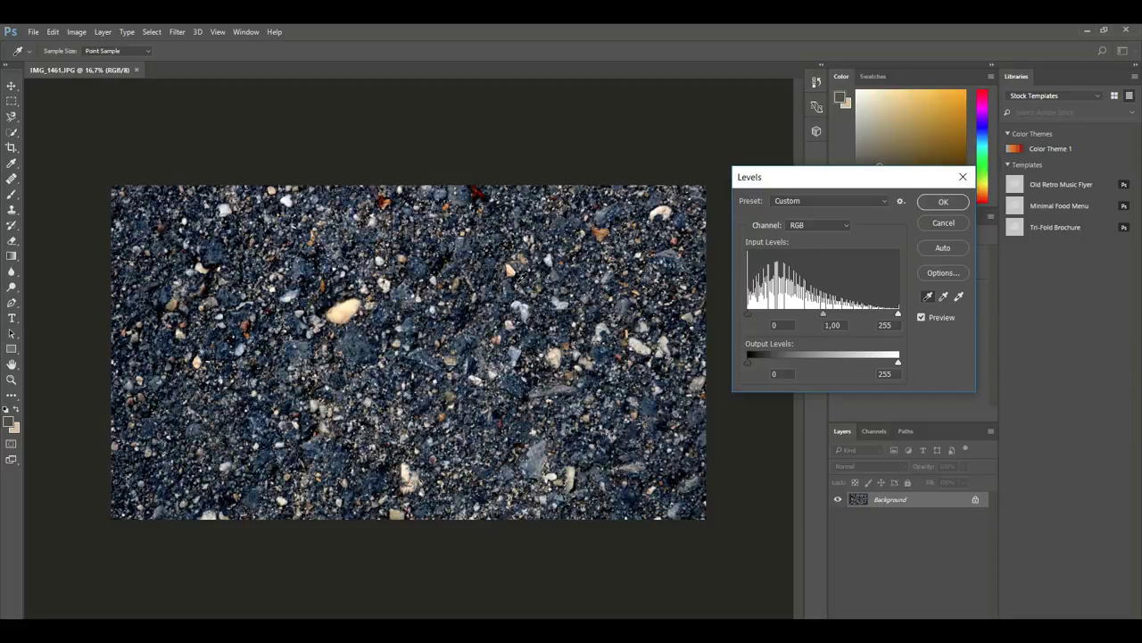
{"action": "mouse_move", "coordinate": [749, 320]}
{"action": "left_mouse_down"}
{"action": "mouse_move", "coordinate": [774, 318]}
{"action": "mouse_move", "coordinate": [747, 319]}
{"action": "left_mouse_up"}
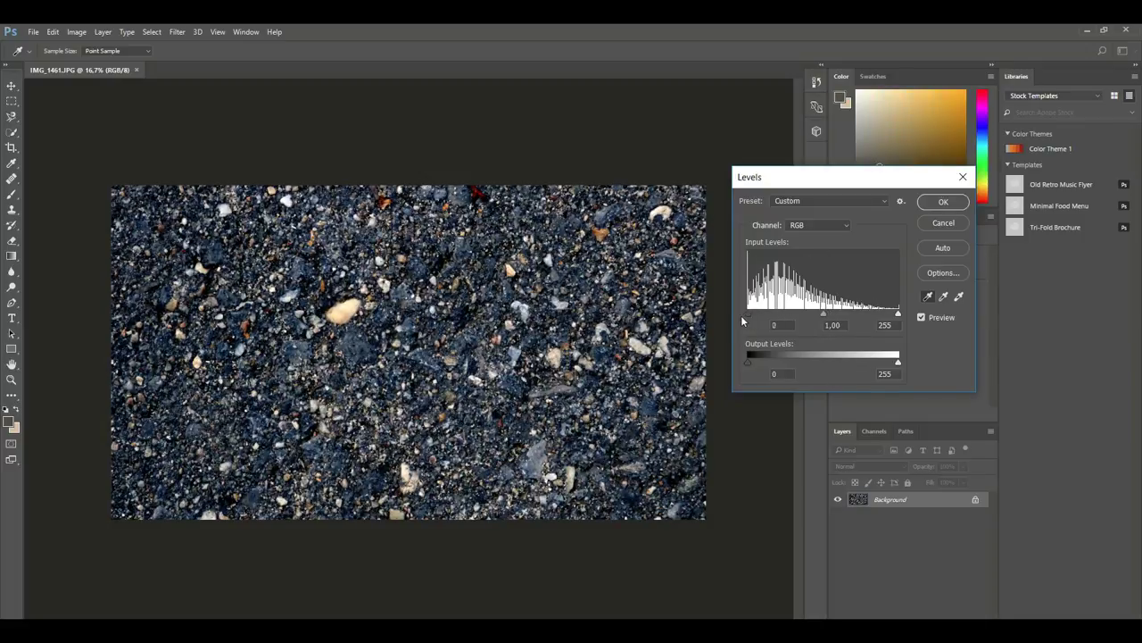
{"action": "left_click", "coordinate": [946, 223]}
Apply Levels with a white point sampled from a light stone and slightly adjusted midtones
{"action": "left_click", "coordinate": [77, 32]}
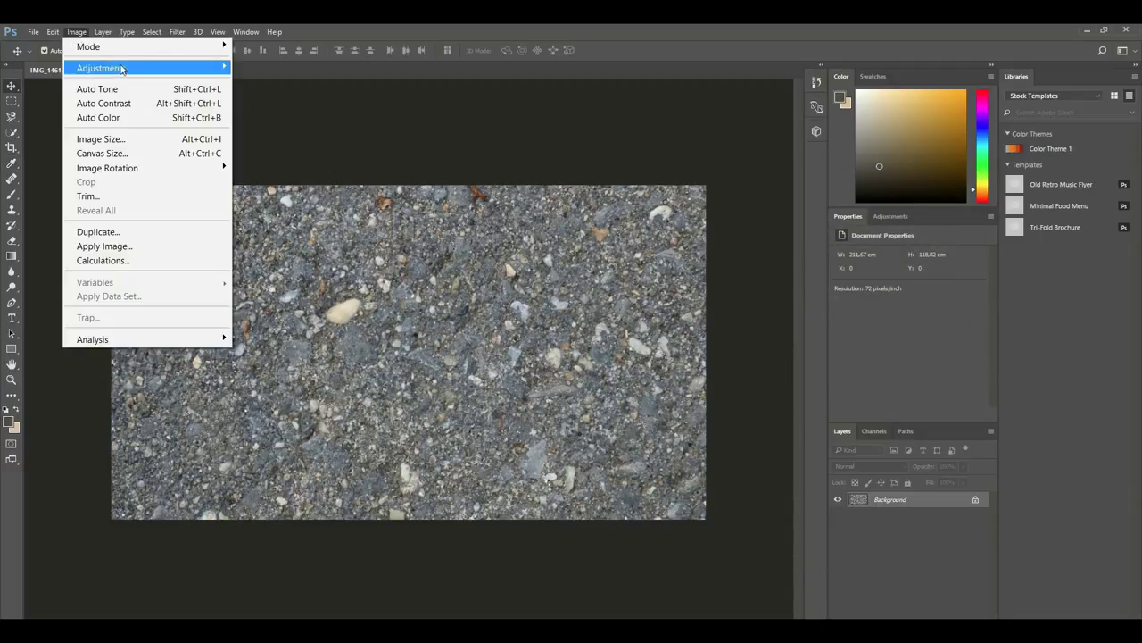
{"action": "mouse_move", "coordinate": [134, 67]}
{"action": "left_click", "coordinate": [257, 83]}
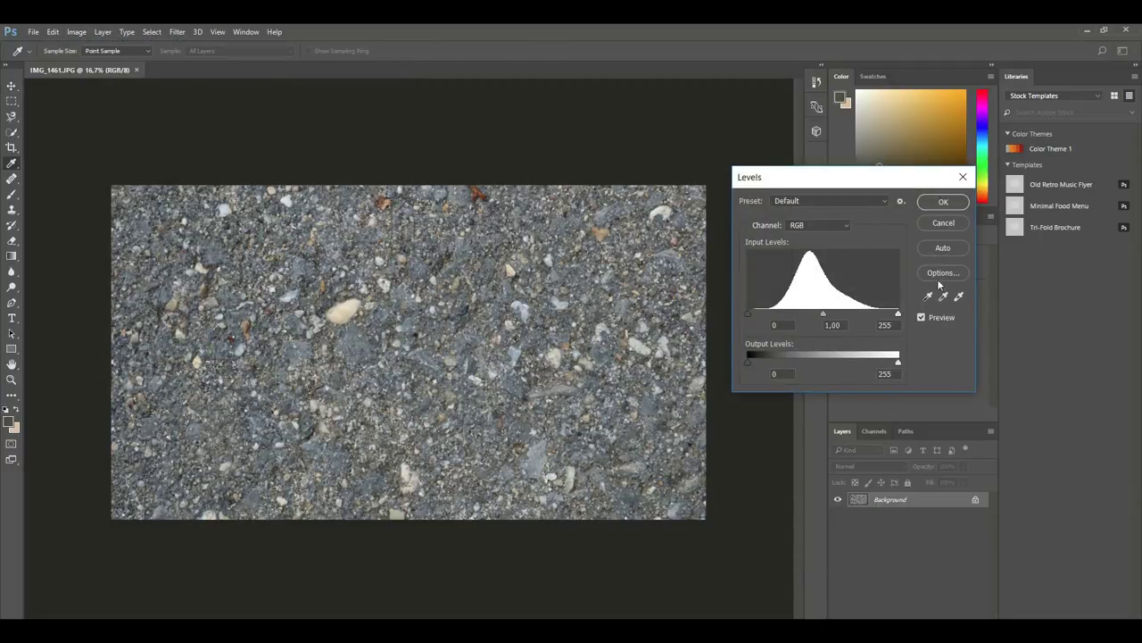
{"action": "left_click", "coordinate": [959, 296]}
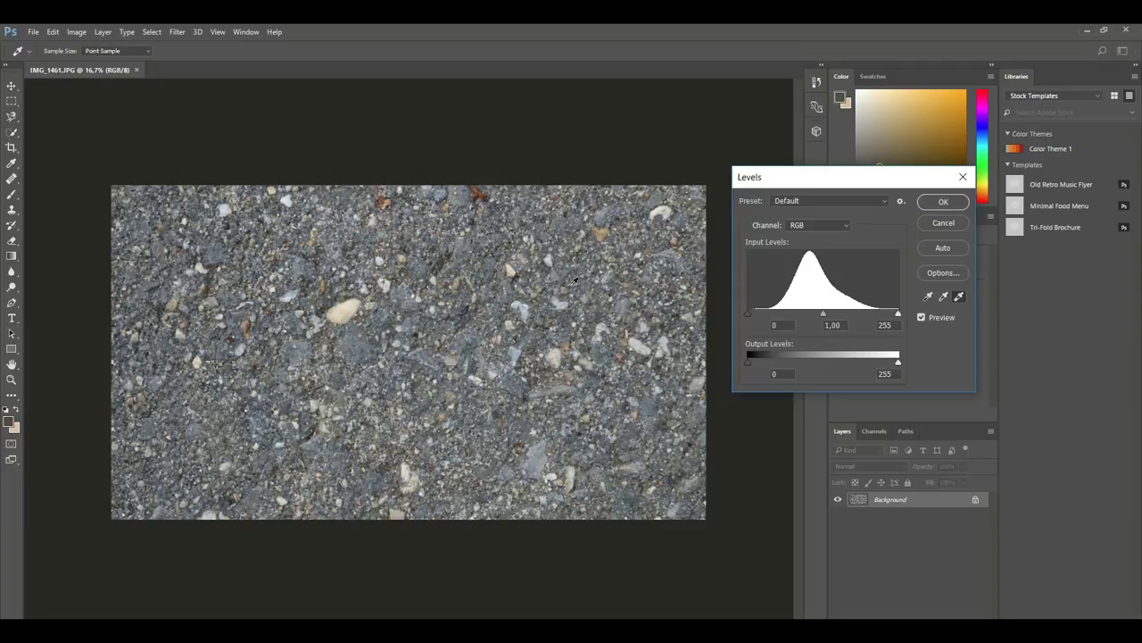
{"action": "left_click", "coordinate": [287, 199]}
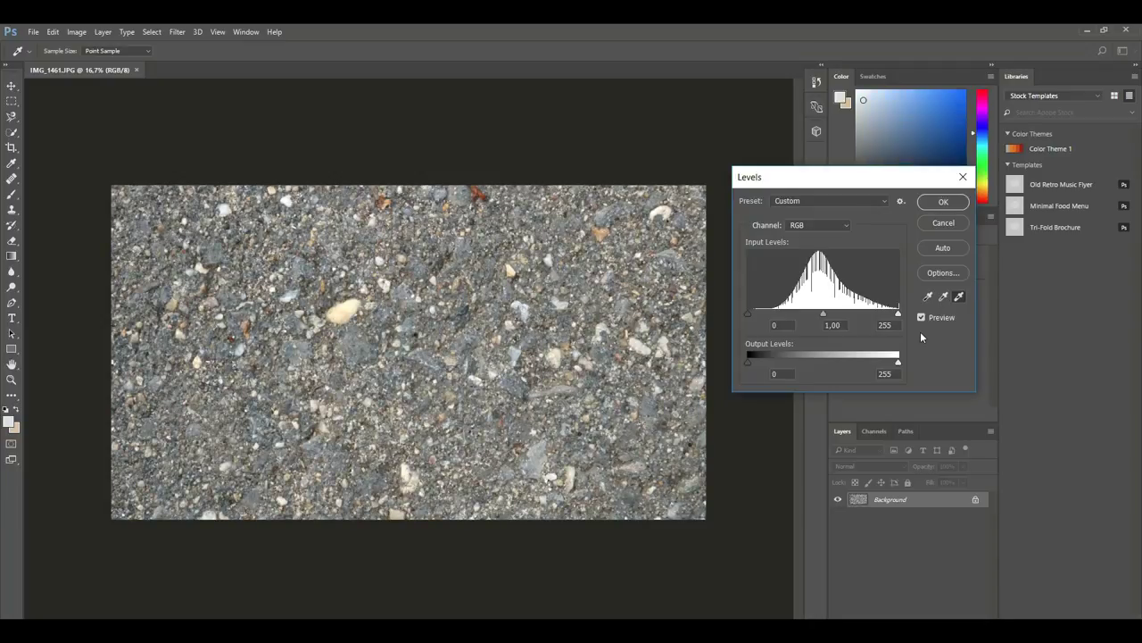
{"action": "left_click_drag", "start_coordinate": [823, 314], "coordinate": [823, 314]}
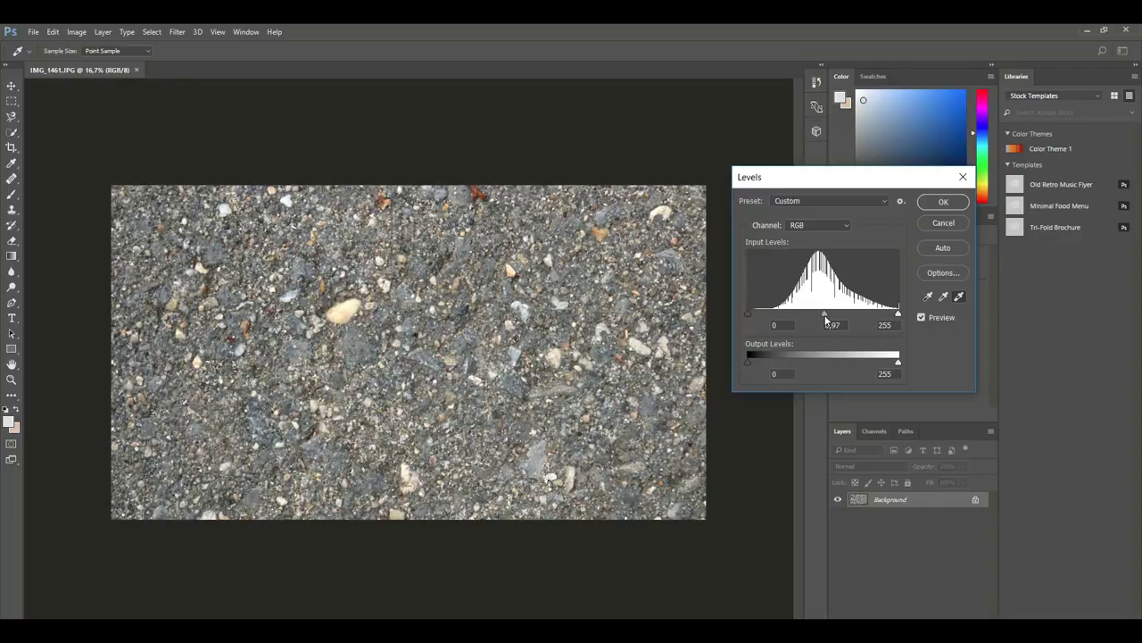
{"action": "left_click", "coordinate": [942, 202]}
Apply Hue/Saturation with Hue -6 and Saturation +19 to the gravel photo
{"action": "left_click", "coordinate": [76, 32]}
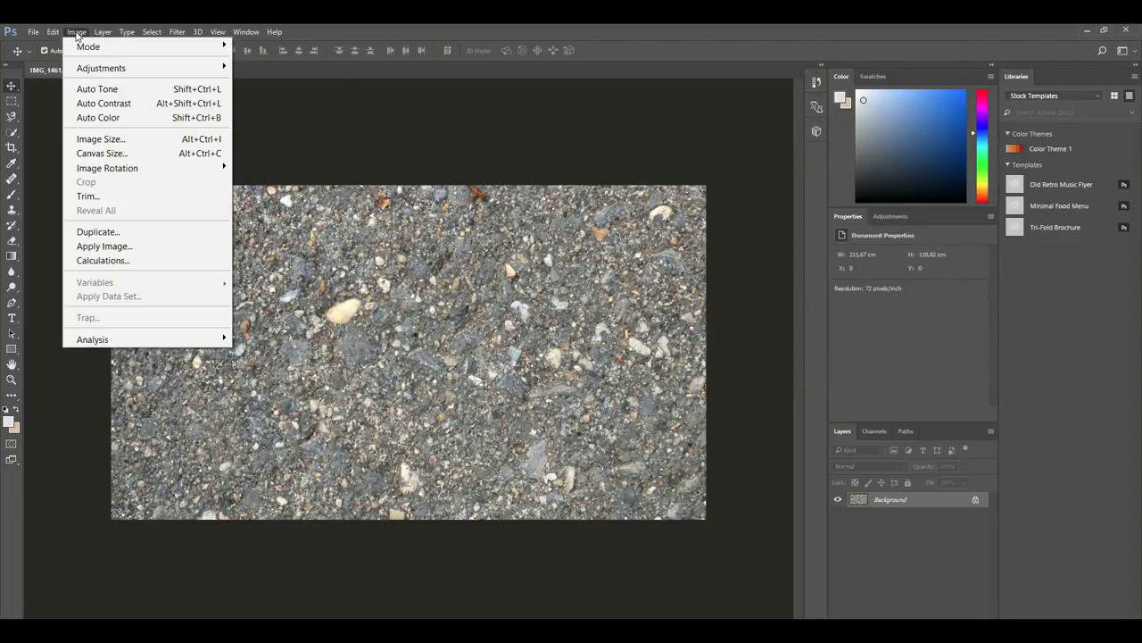
{"action": "mouse_move", "coordinate": [206, 72]}
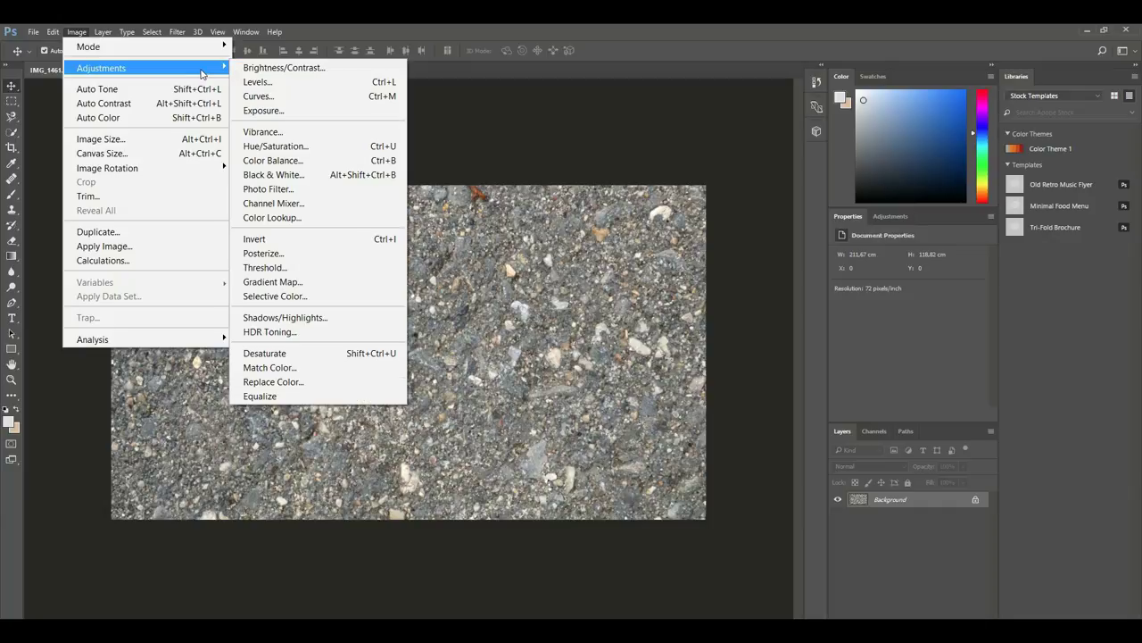
{"action": "left_click", "coordinate": [299, 150]}
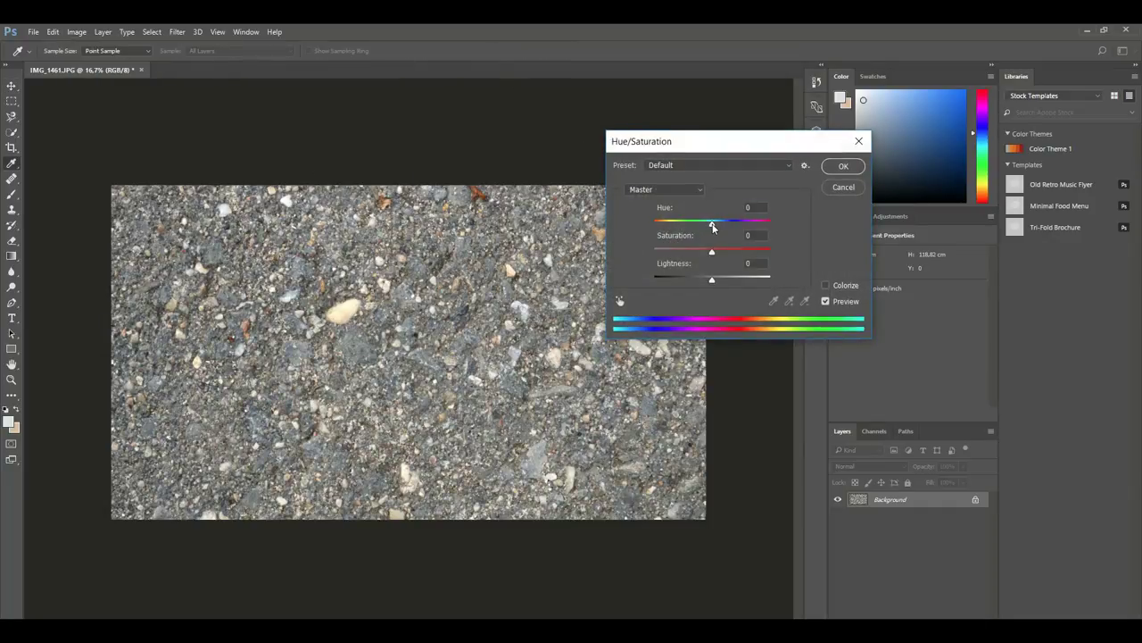
{"action": "left_click_drag", "start_coordinate": [711, 223], "coordinate": [710, 286]}
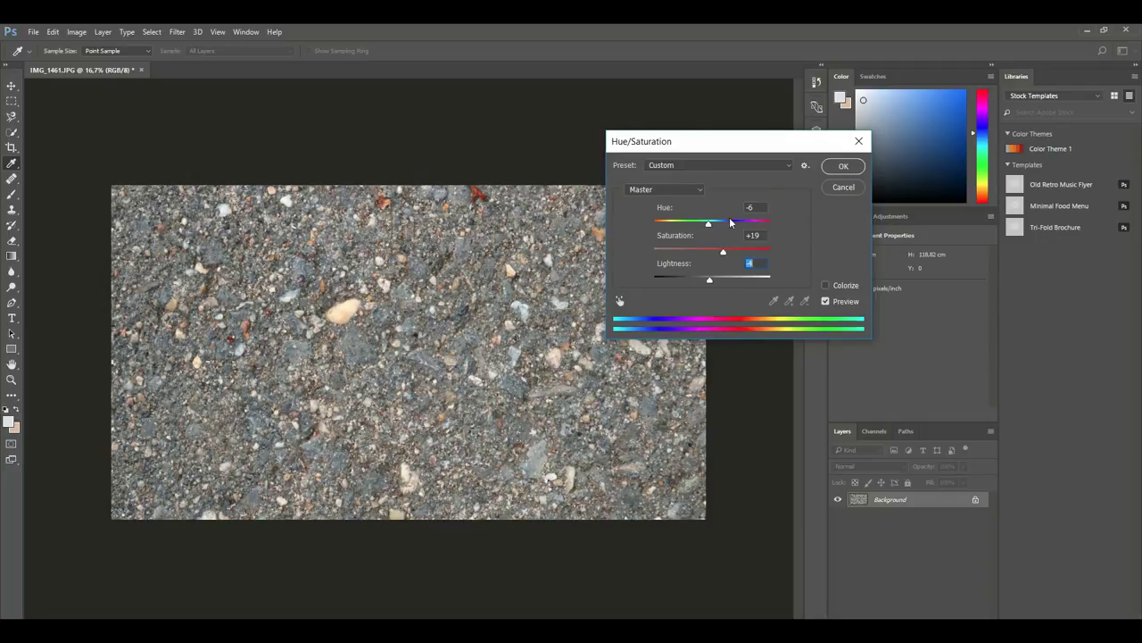
{"action": "left_click", "coordinate": [843, 167]}
{"action": "key", "text": "v"}
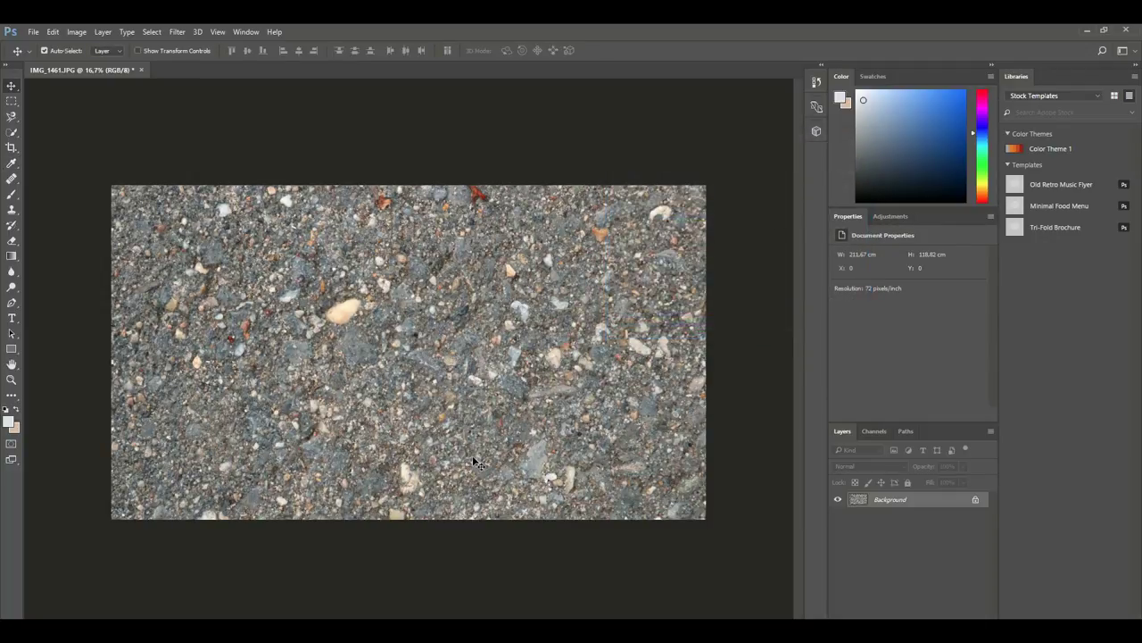
Convert the Background into Layer 0 and preview the Offset filter, then cancel it
{"action": "double_click", "coordinate": [928, 506]}
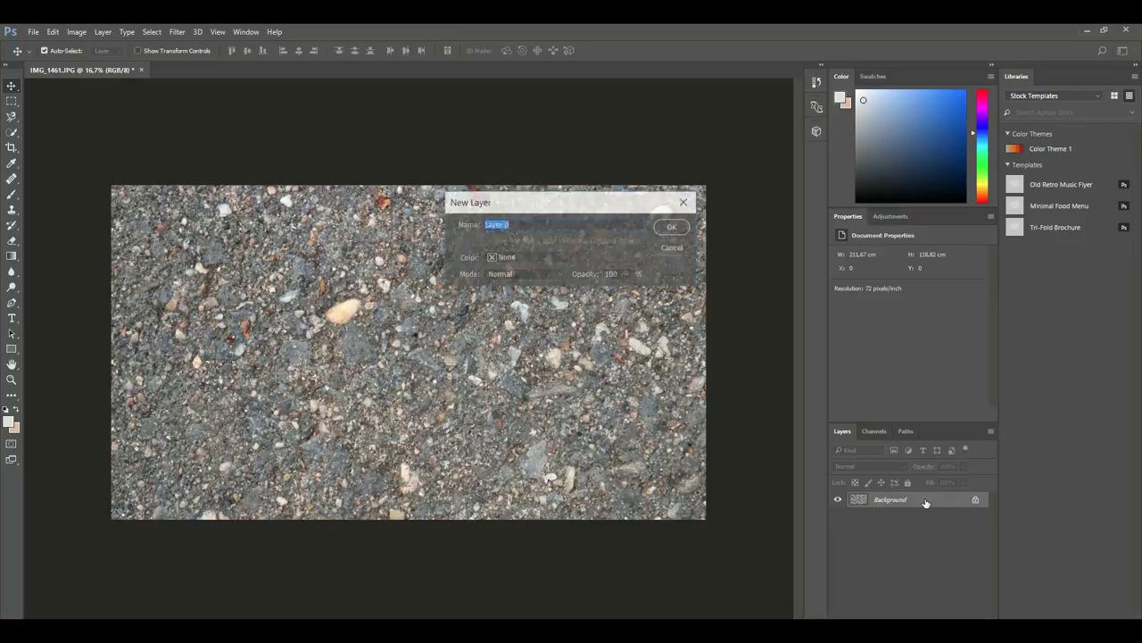
{"action": "left_click", "coordinate": [673, 229]}
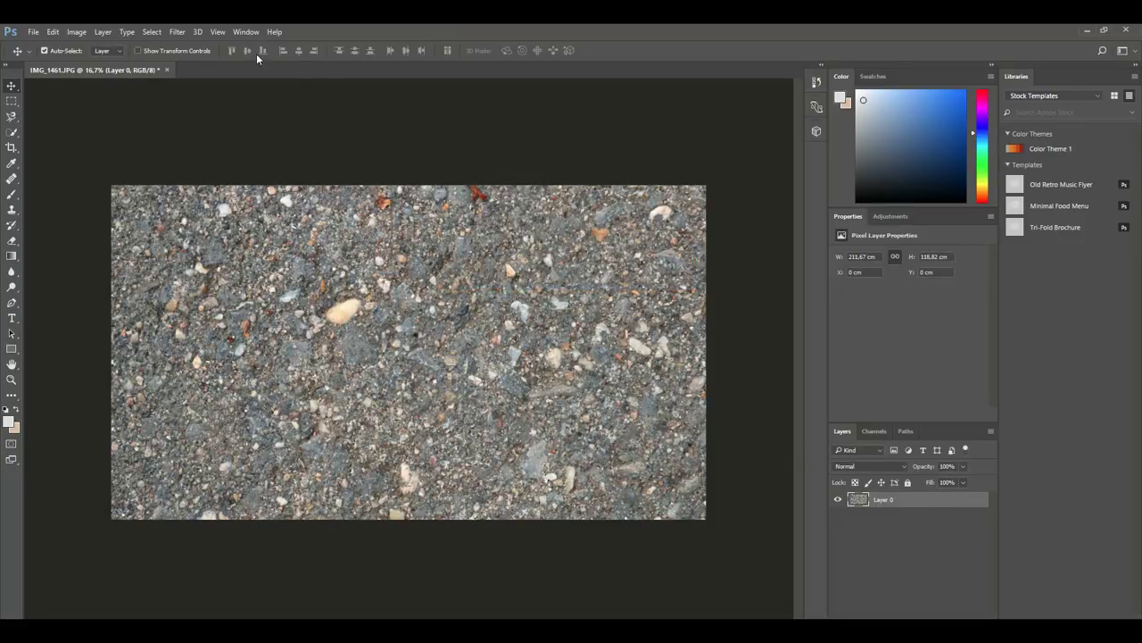
{"action": "left_click", "coordinate": [178, 33]}
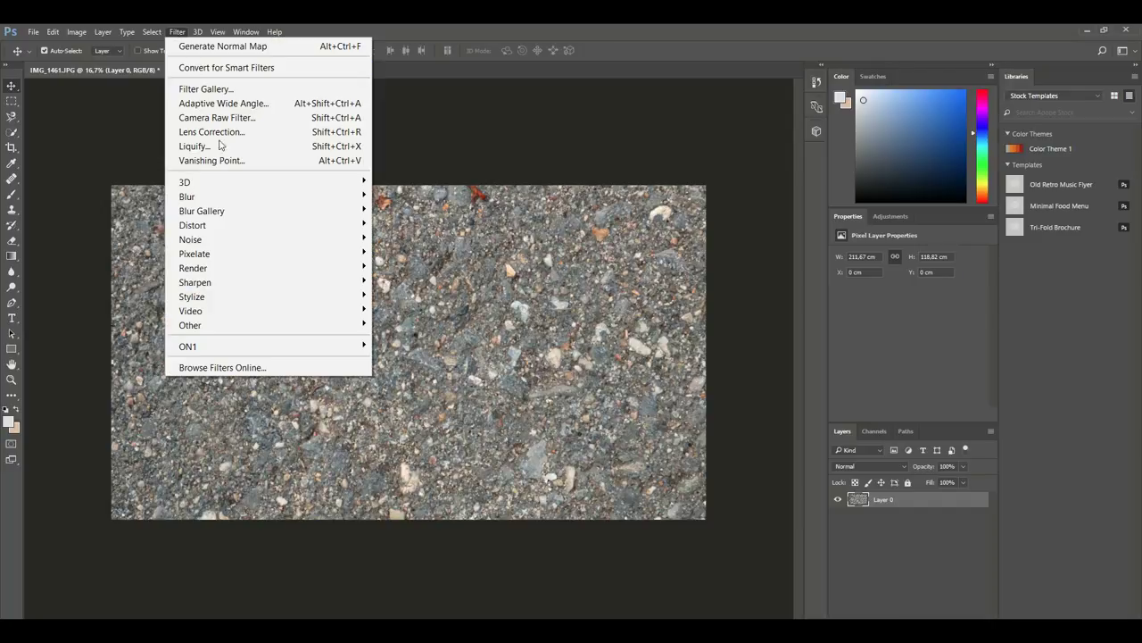
{"action": "mouse_move", "coordinate": [274, 329]}
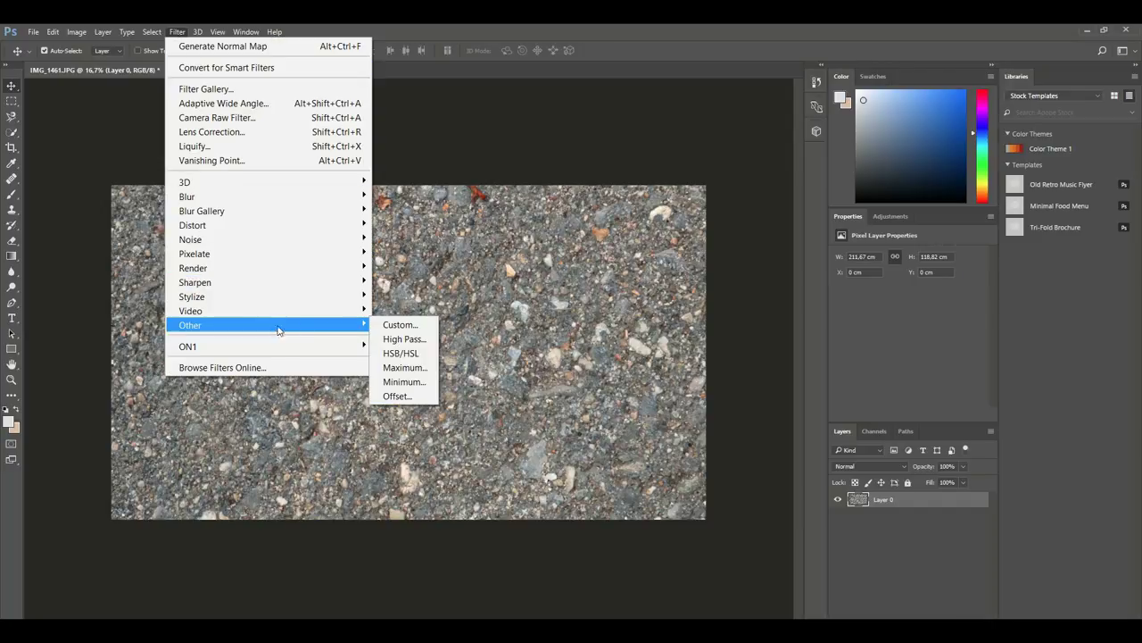
{"action": "left_click", "coordinate": [411, 400]}
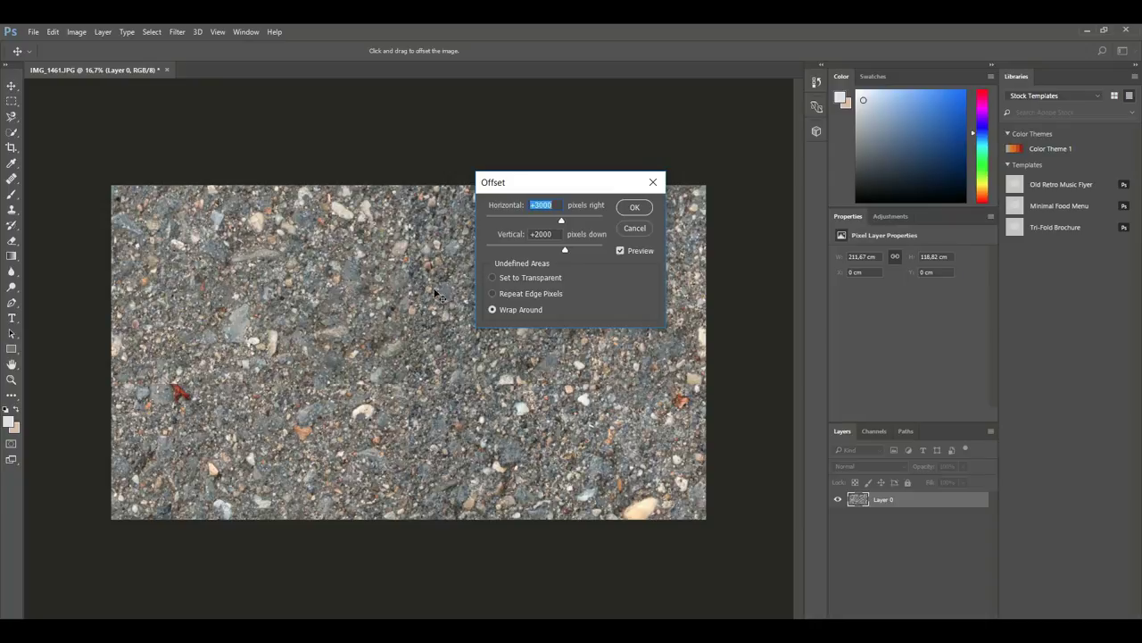
{"action": "left_click", "coordinate": [634, 228]}
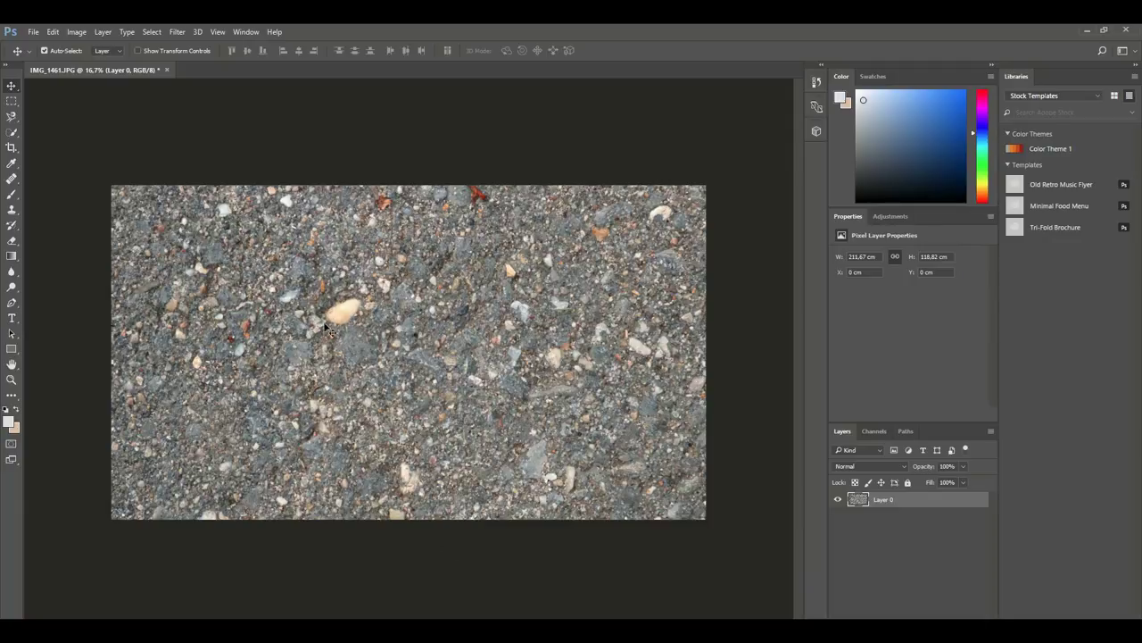
Wrap-offset Layer 0 by 3000 px right and 2000 px down with Wrap Around
{"action": "left_click", "coordinate": [176, 32]}
{"action": "mouse_move", "coordinate": [281, 332]}
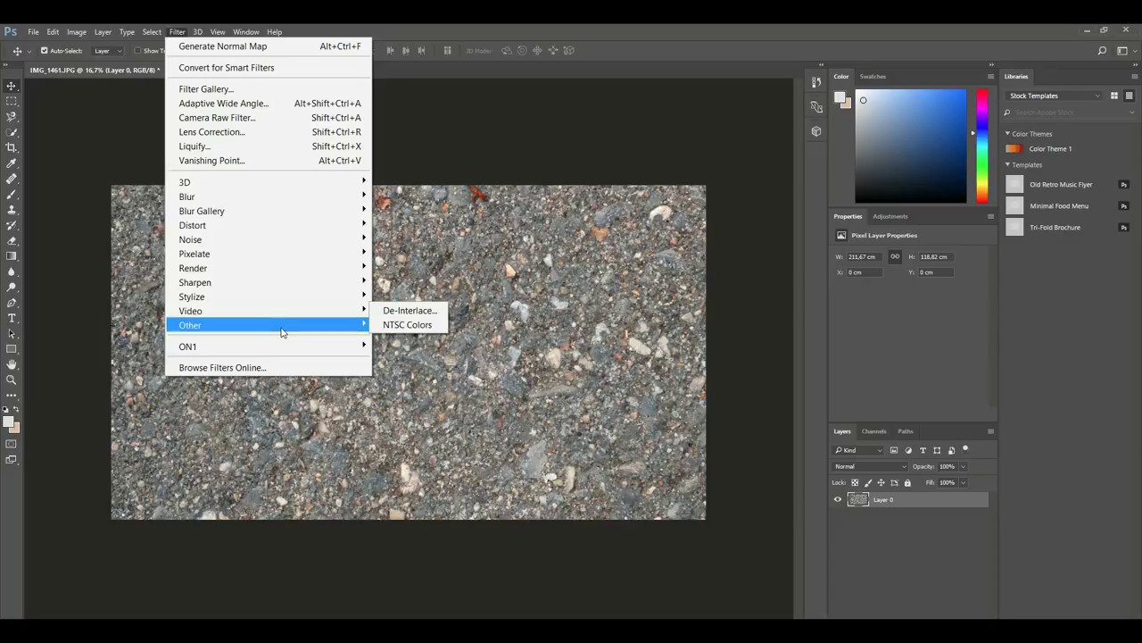
{"action": "left_click", "coordinate": [415, 396]}
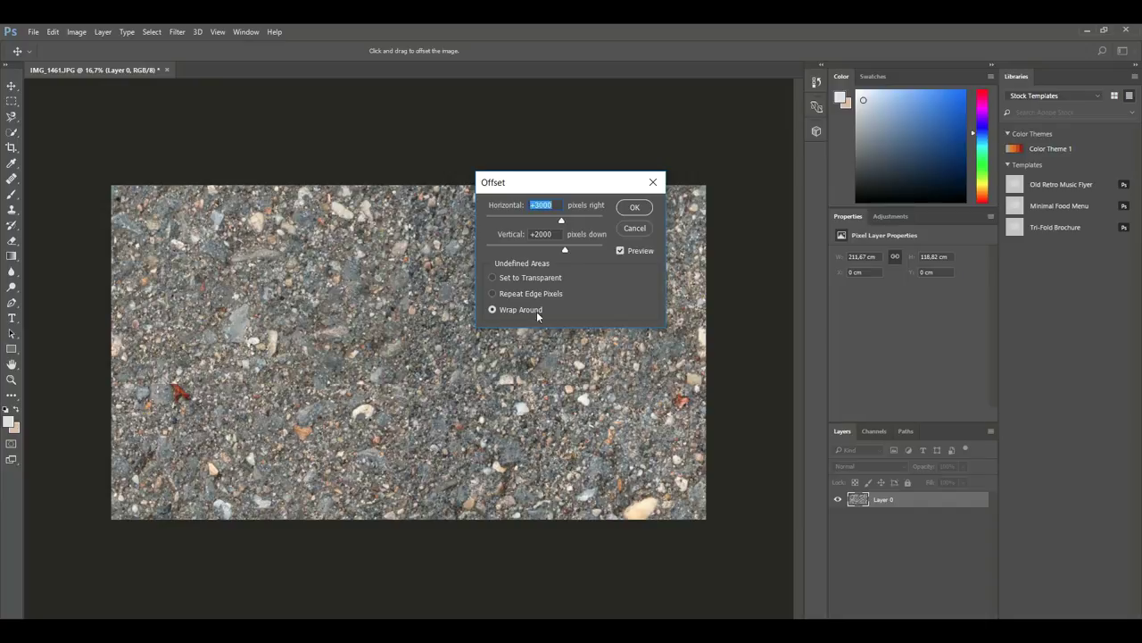
{"action": "left_click", "coordinate": [635, 208]}
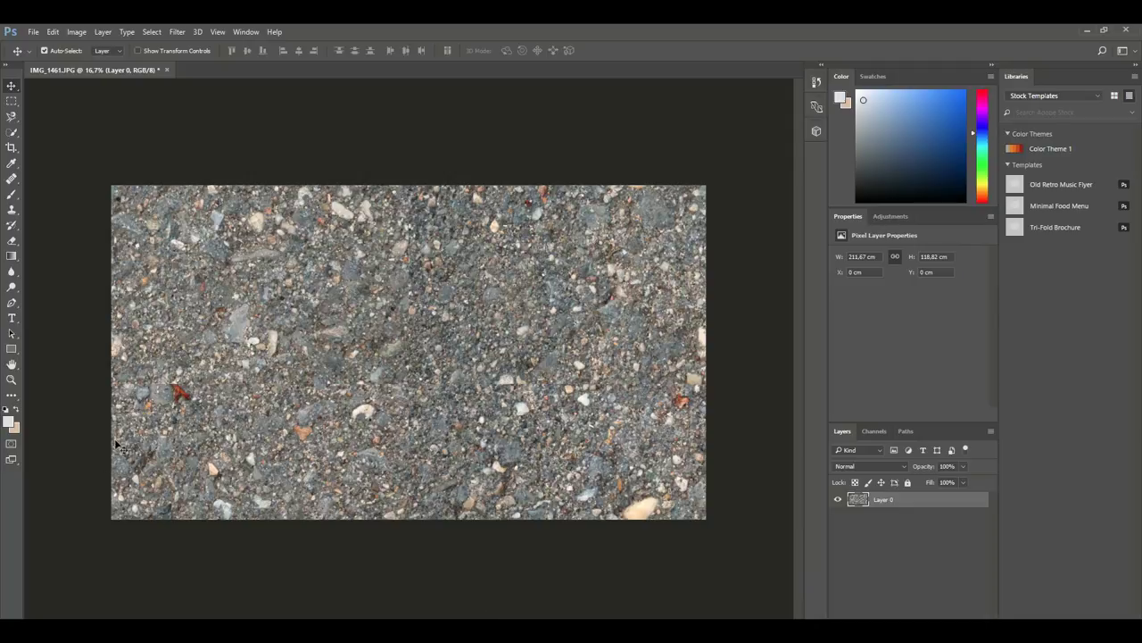
Select the Healing Brush and set its size to about 1702 px
{"action": "left_click", "coordinate": [12, 178]}
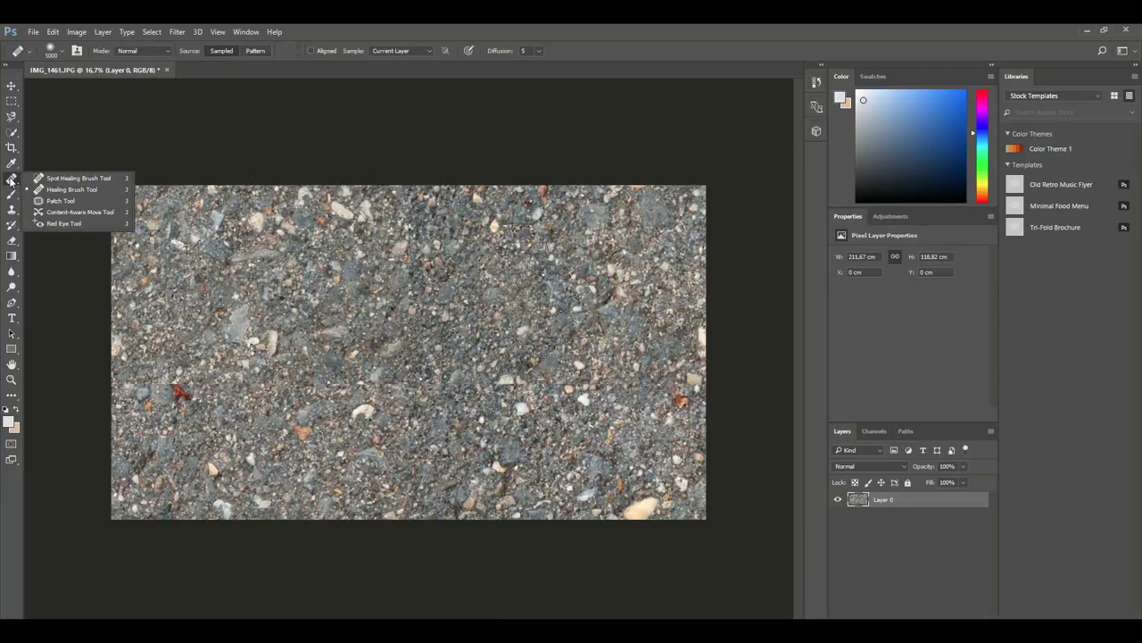
{"action": "left_click", "coordinate": [84, 189]}
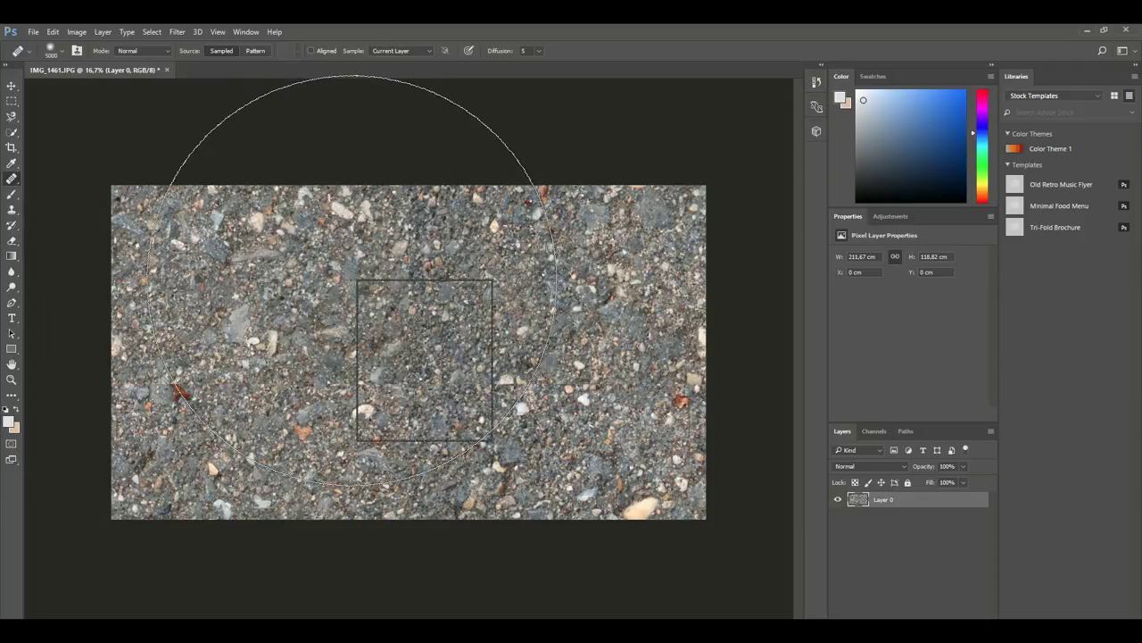
{"action": "left_click_drag", "start_coordinate": [481, 306], "coordinate": [463, 305]}
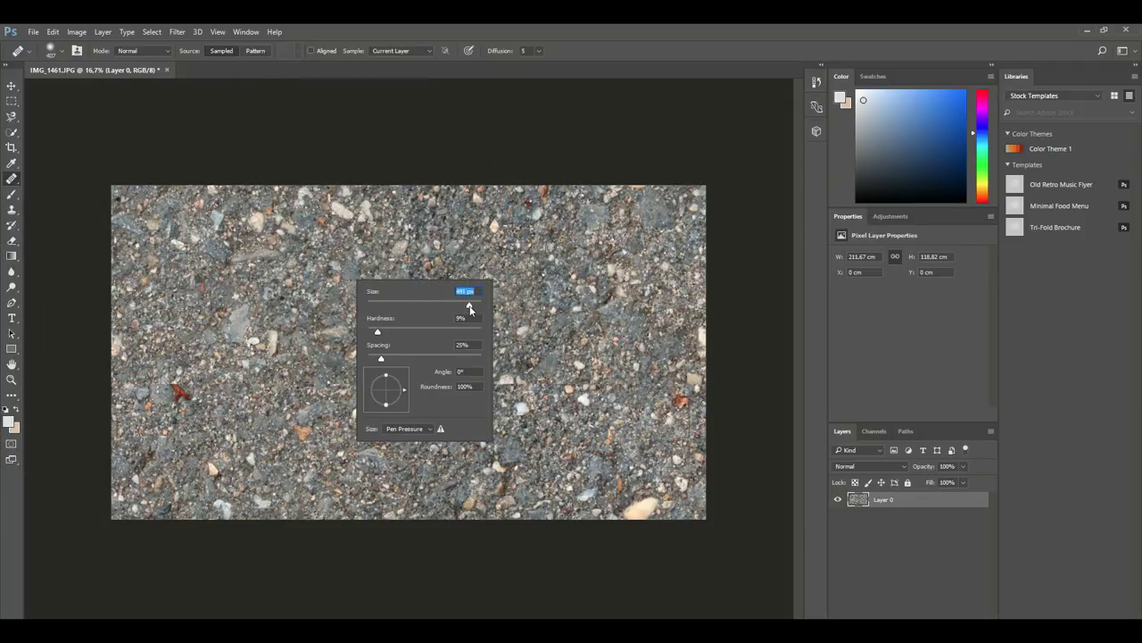
{"action": "left_click_drag", "start_coordinate": [469, 308], "coordinate": [474, 312]}
{"action": "left_click", "coordinate": [243, 260], "text": "alt"}
Heal the seams on the left edge and middle, then undo the recent healing edits
{"action": "mouse_move", "coordinate": [120, 382]}
{"action": "left_mouse_down"}
{"action": "mouse_move", "coordinate": [145, 367]}
{"action": "mouse_move", "coordinate": [122, 362]}
{"action": "mouse_move", "coordinate": [196, 353]}
{"action": "mouse_move", "coordinate": [300, 375]}
{"action": "mouse_move", "coordinate": [317, 363]}
{"action": "mouse_move", "coordinate": [298, 355]}
{"action": "mouse_move", "coordinate": [371, 389]}
{"action": "mouse_move", "coordinate": [594, 414]}
{"action": "mouse_move", "coordinate": [552, 372]}
{"action": "mouse_move", "coordinate": [437, 354]}
{"action": "mouse_move", "coordinate": [592, 368]}
{"action": "mouse_move", "coordinate": [652, 409]}
{"action": "mouse_move", "coordinate": [637, 485]}
{"action": "left_mouse_up"}
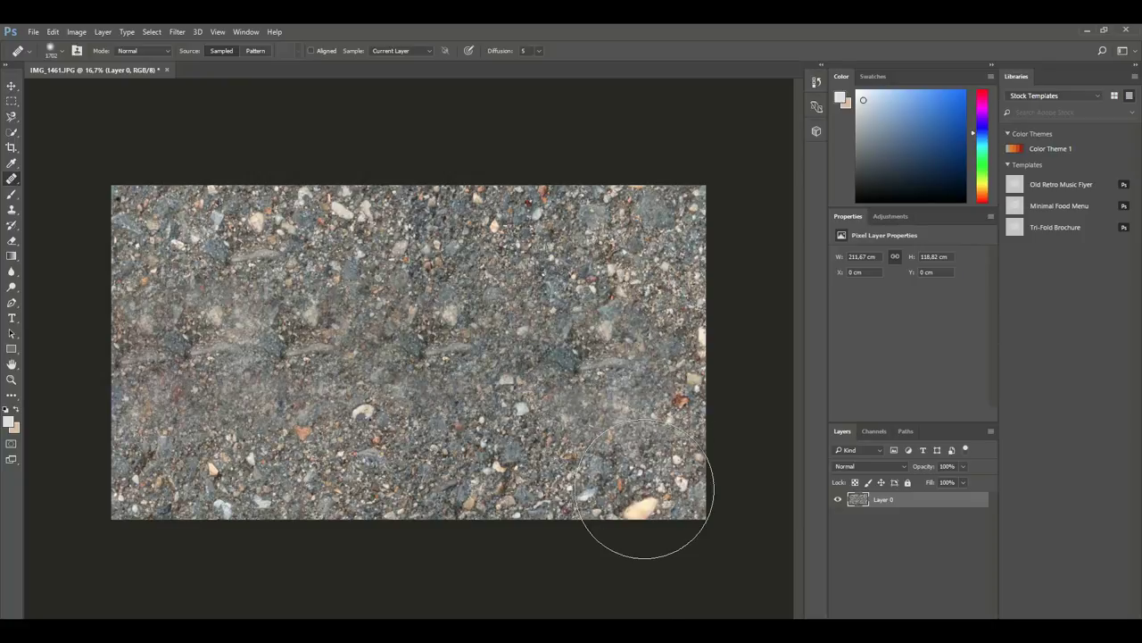
{"action": "mouse_move", "coordinate": [444, 309]}
{"action": "left_mouse_down"}
{"action": "mouse_move", "coordinate": [327, 205]}
{"action": "mouse_move", "coordinate": [336, 199]}
{"action": "mouse_move", "coordinate": [343, 339]}
{"action": "mouse_move", "coordinate": [240, 222]}
{"action": "mouse_move", "coordinate": [179, 339]}
{"action": "mouse_move", "coordinate": [169, 476]}
{"action": "mouse_move", "coordinate": [85, 551]}
{"action": "left_mouse_up"}
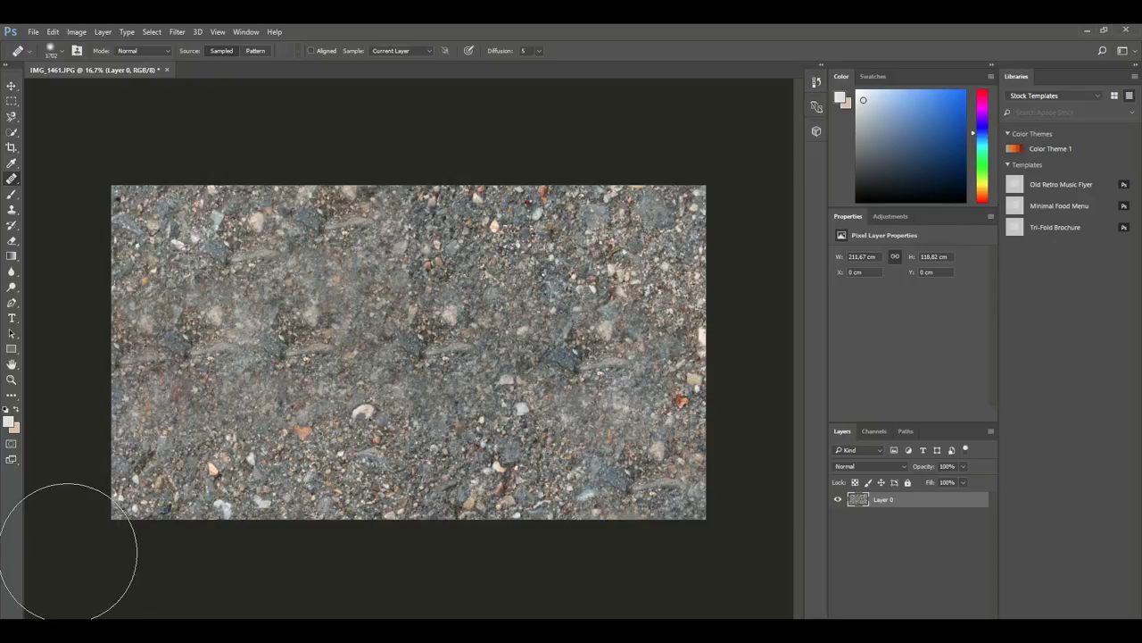
{"action": "key", "text": "ctrl+z"}
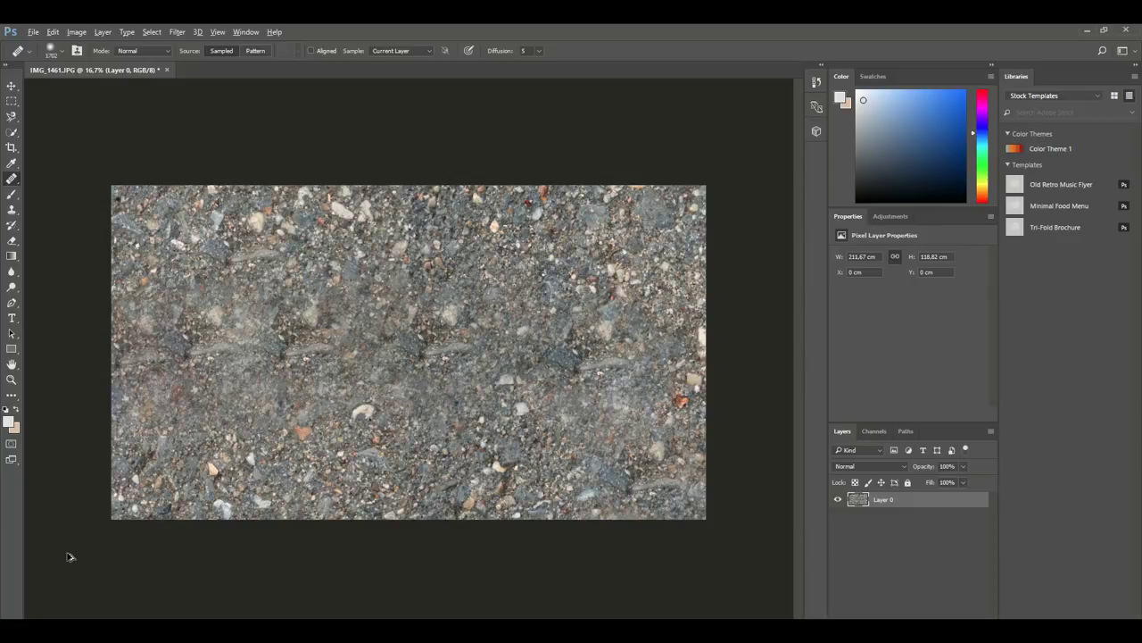
{"action": "key", "text": "ctrl+alt+z"}
{"action": "key", "text": "ctrl+alt+z"}
{"action": "key", "text": "ctrl+alt+z"}
{"action": "key", "text": "ctrl+alt+z"}
{"action": "key", "text": "ctrl+alt+z"}
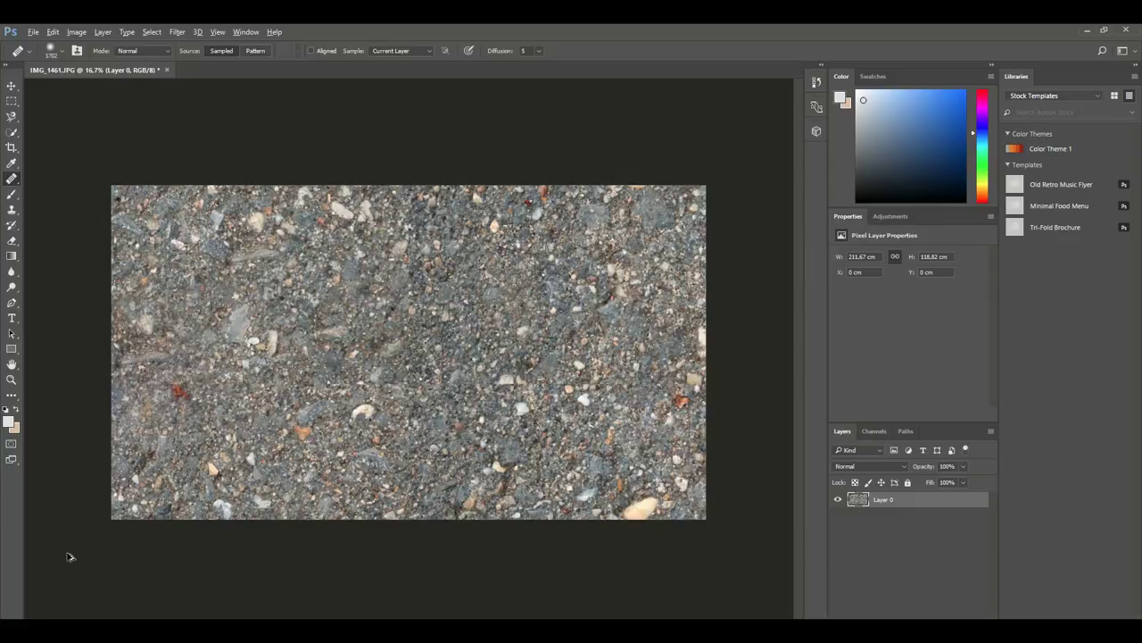
{"action": "key", "text": "ctrl+alt+z"}
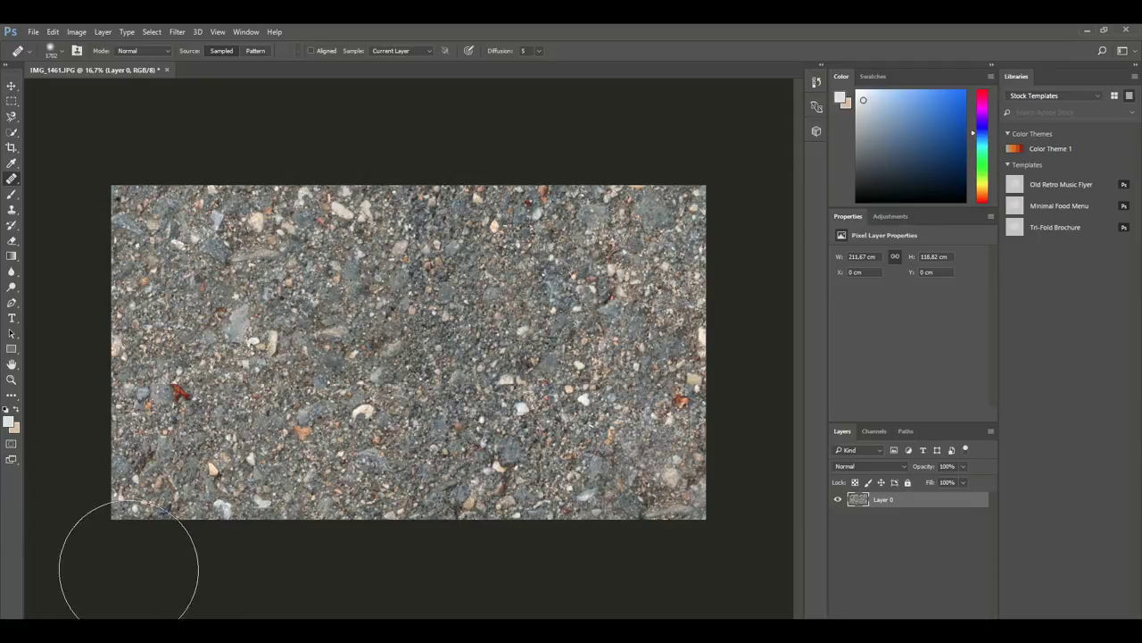
Save the retouched rock photo as a JPEG colour texture in the chosen folder
{"action": "left_click", "coordinate": [33, 33]}
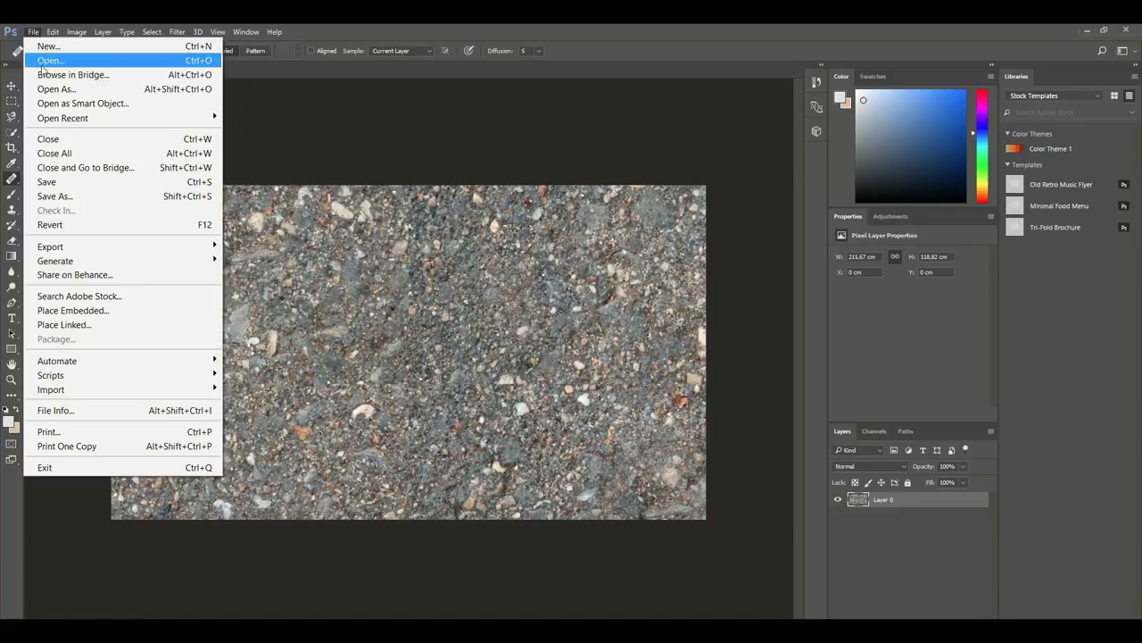
{"action": "left_click", "coordinate": [91, 196]}
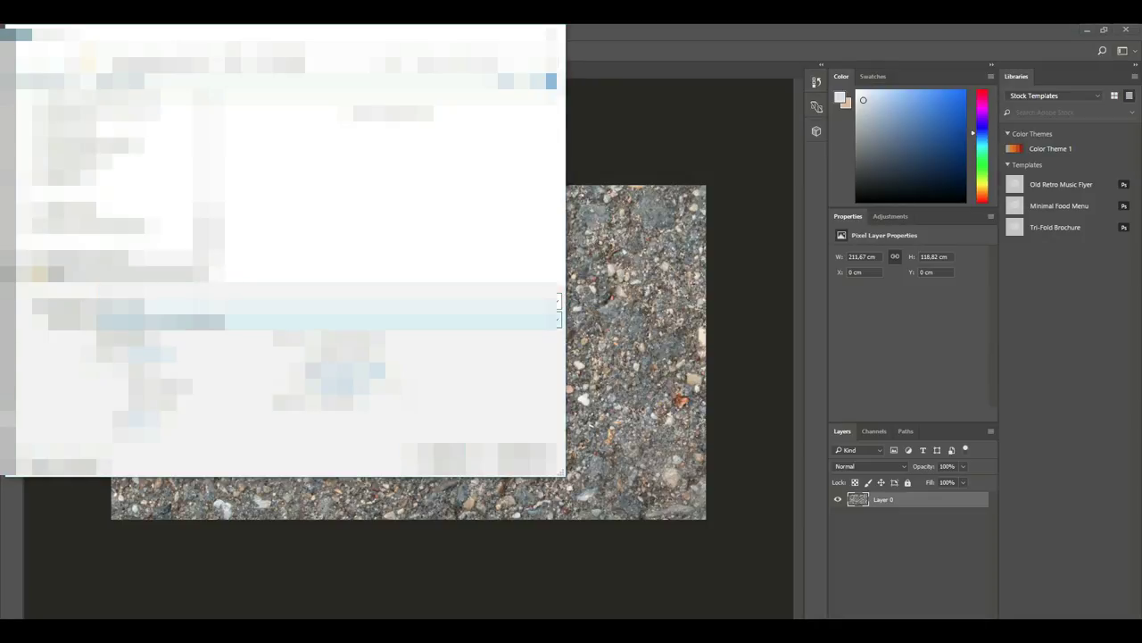
{"action": "left_click", "coordinate": [554, 320]}
{"action": "left_click", "coordinate": [326, 438]}
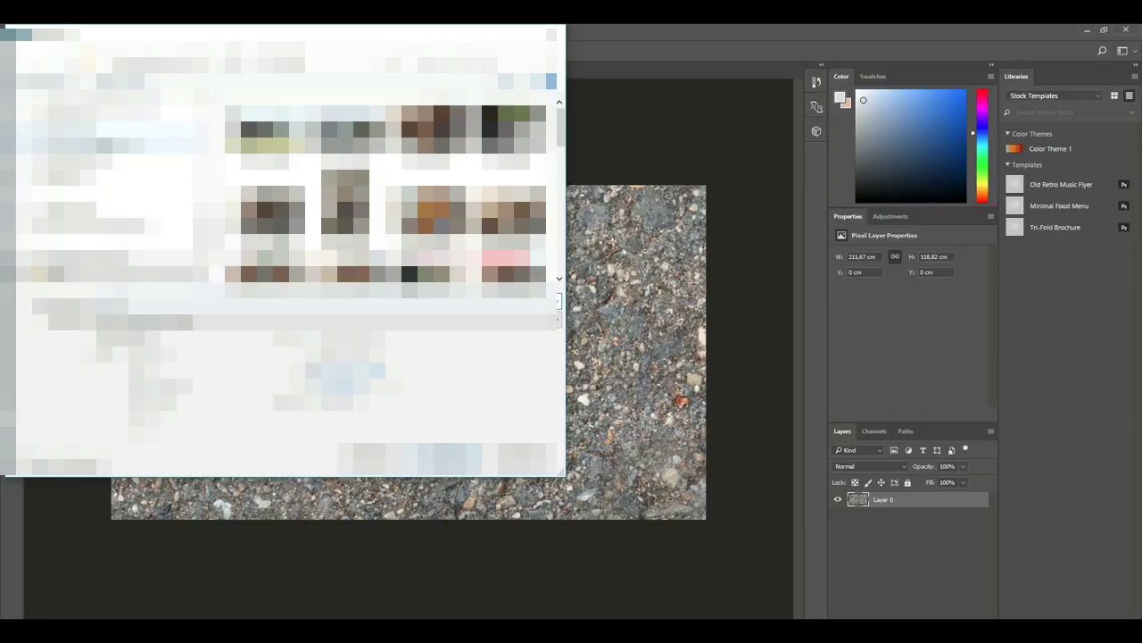
{"action": "scroll", "coordinate": [112, 185], "scroll_direction": "down", "scroll_amount": 2}
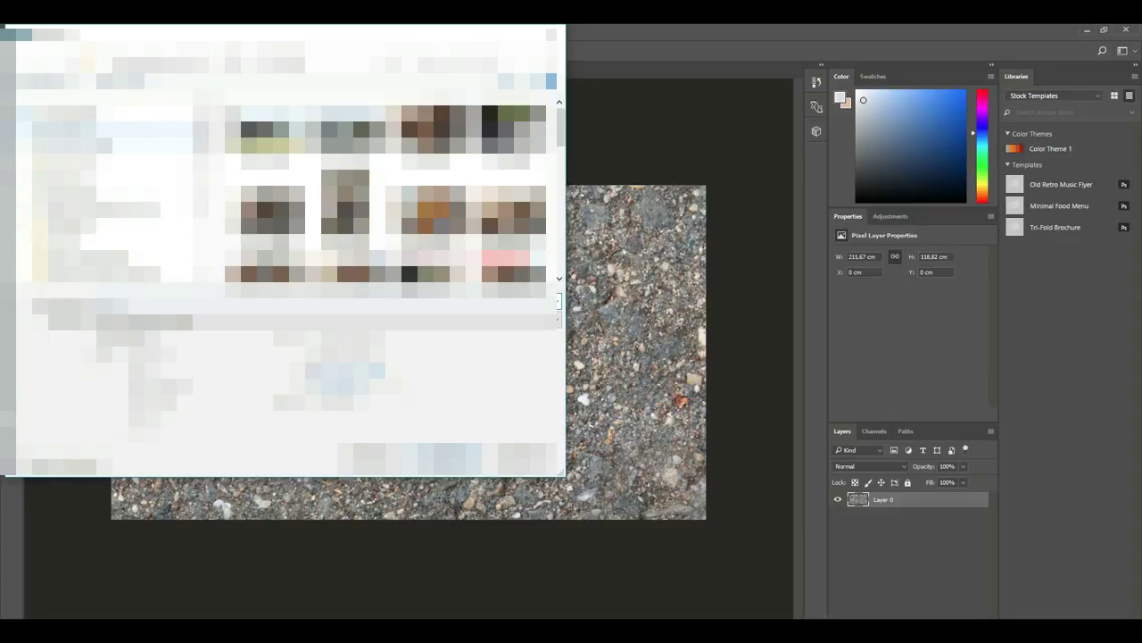
{"action": "left_click", "coordinate": [116, 129]}
{"action": "left_click", "coordinate": [450, 458]}
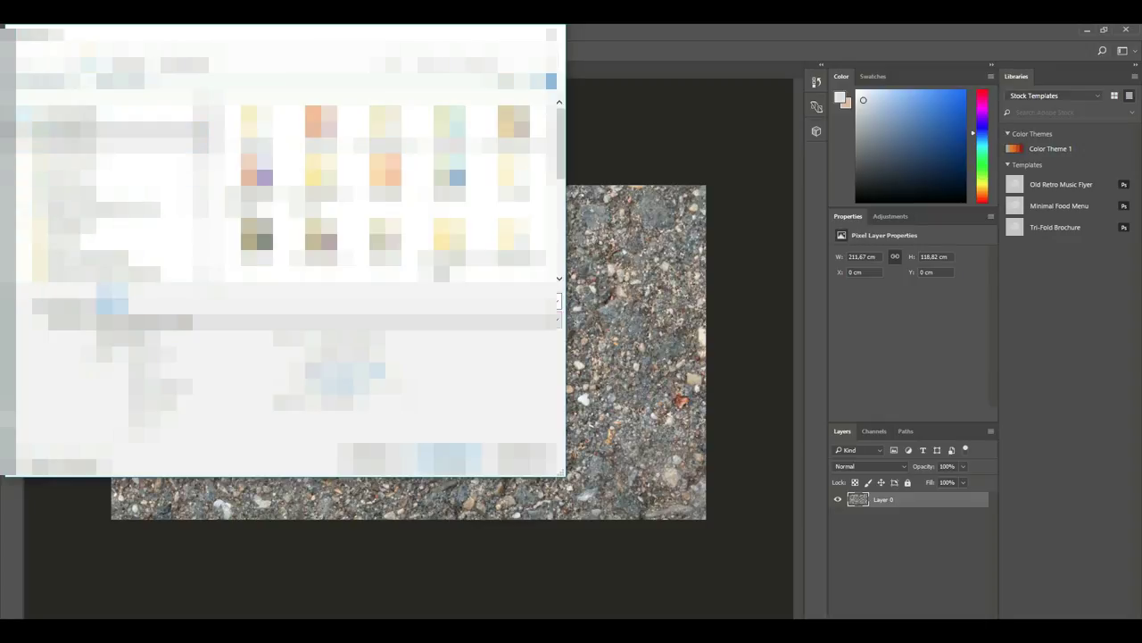
{"action": "left_click", "coordinate": [641, 196]}
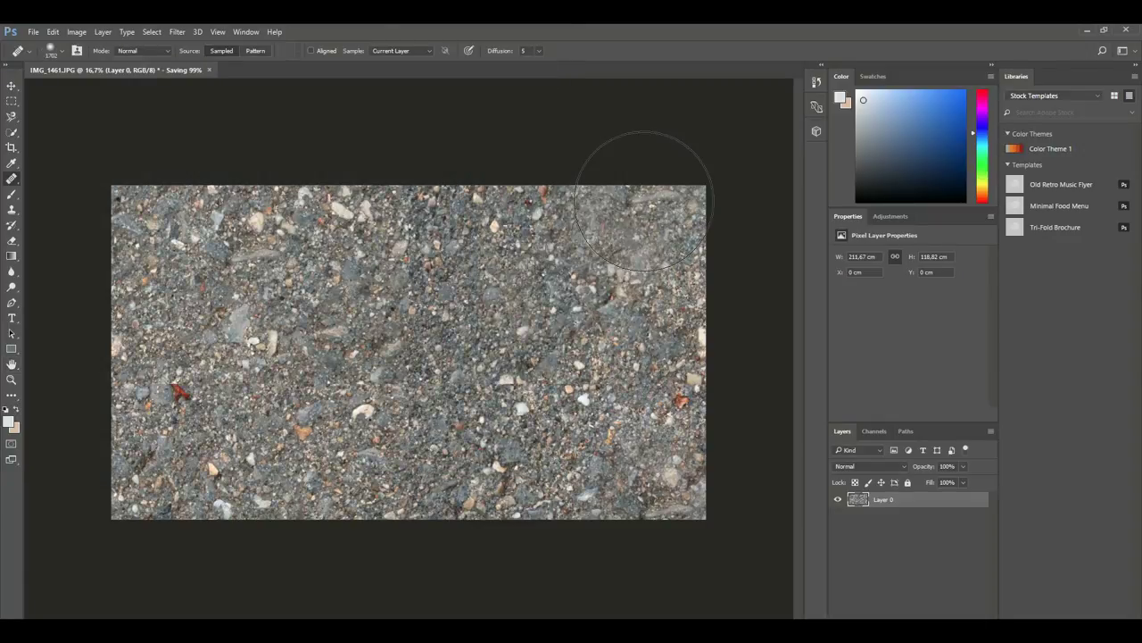
Generate a normal map from Layer 0 with tuned Blur and Detail Scale of about 103%
{"action": "left_click", "coordinate": [13, 87]}
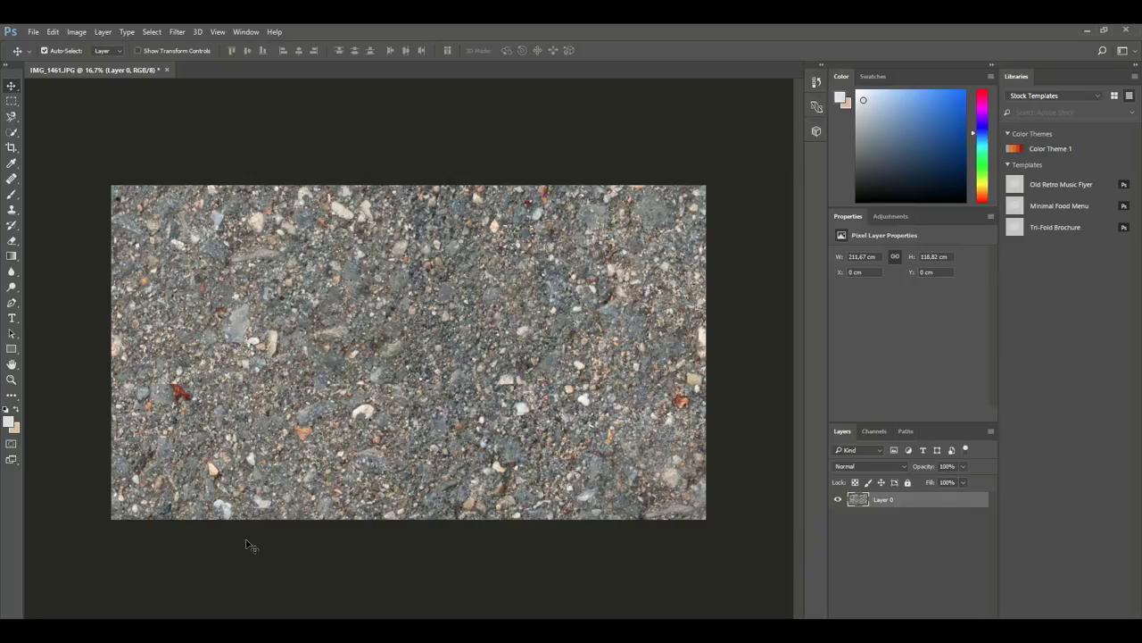
{"action": "left_click", "coordinate": [178, 33]}
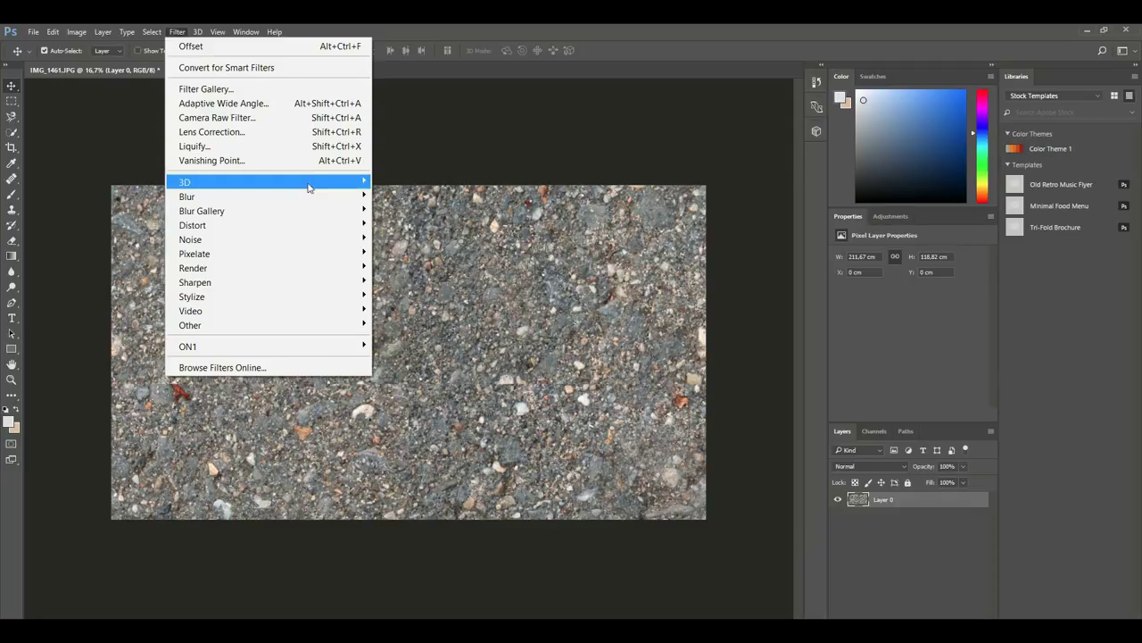
{"action": "mouse_move", "coordinate": [313, 185]}
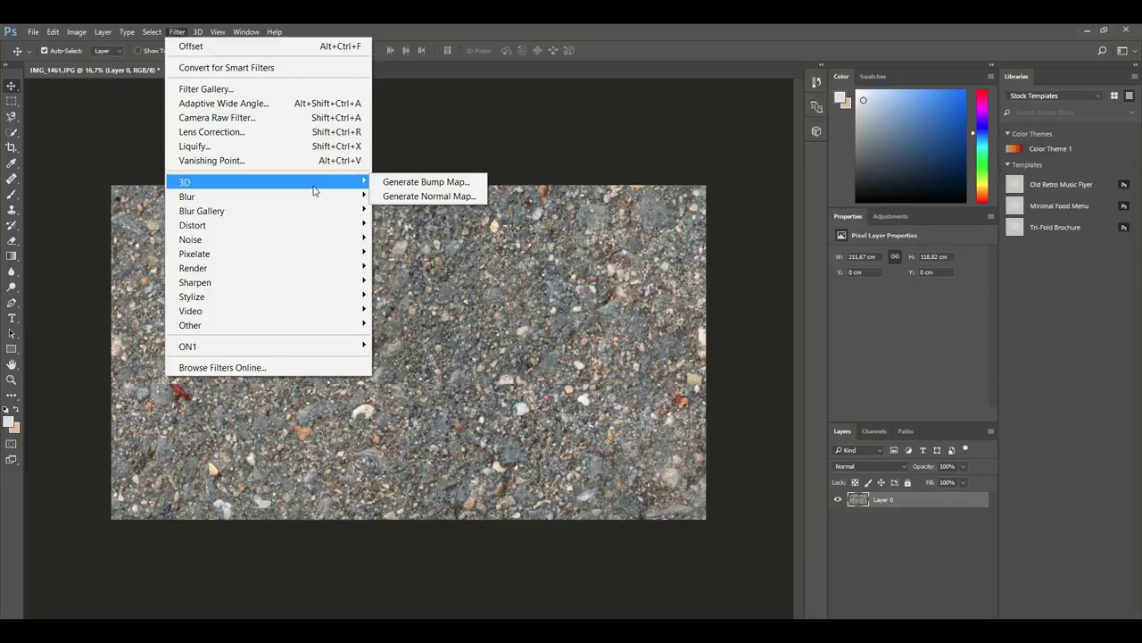
{"action": "left_click", "coordinate": [461, 200]}
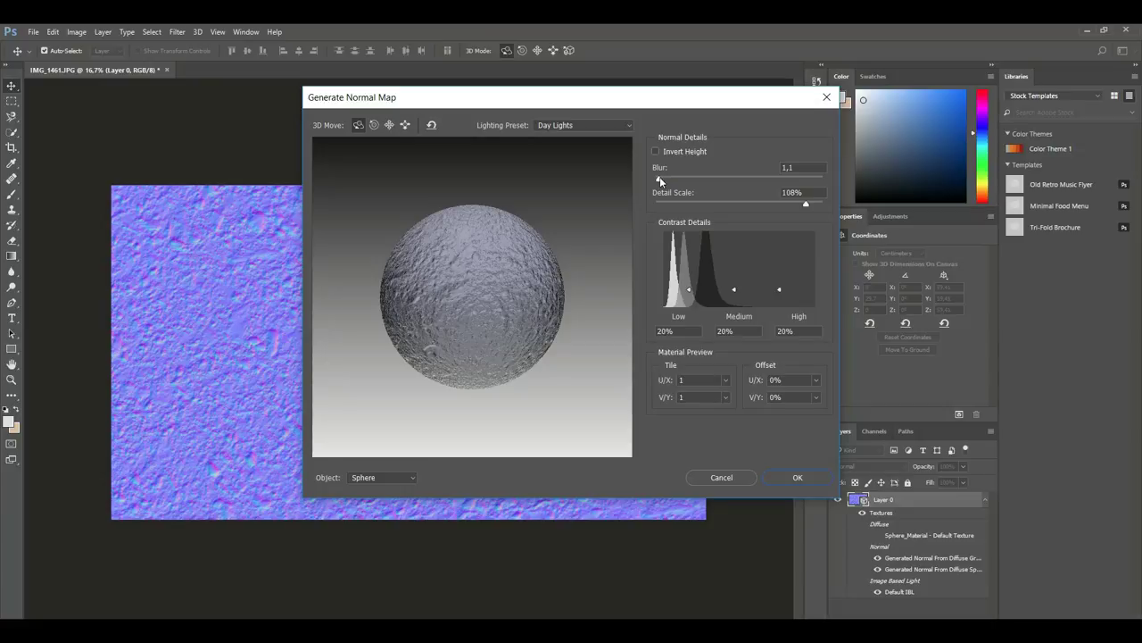
{"action": "left_click_drag", "start_coordinate": [659, 182], "coordinate": [723, 184]}
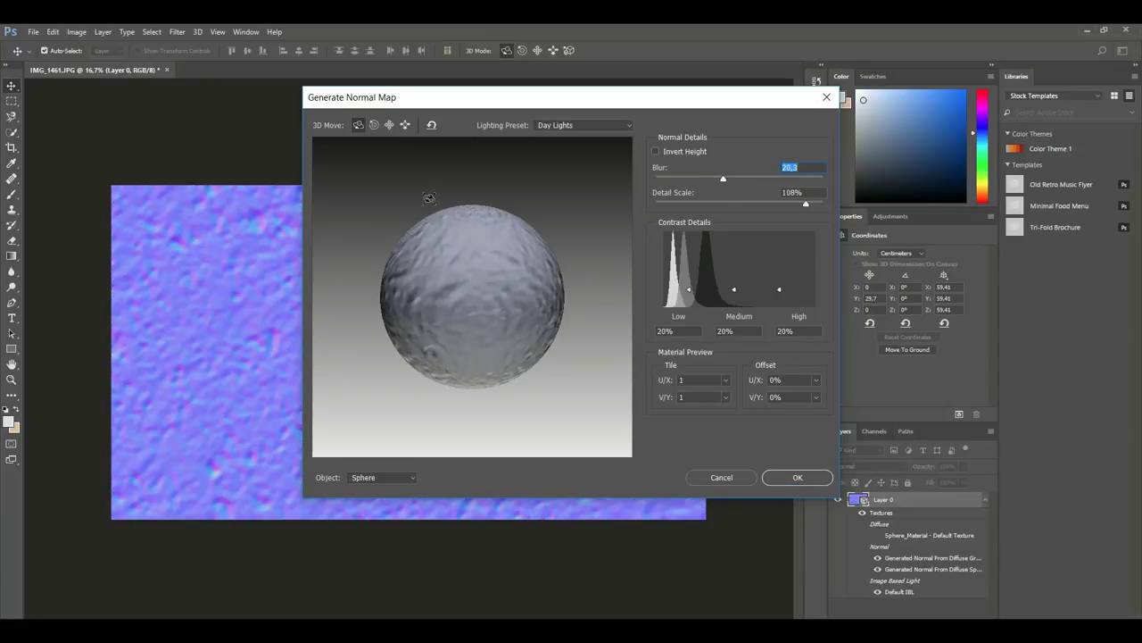
{"action": "left_click_drag", "start_coordinate": [726, 184], "coordinate": [660, 185]}
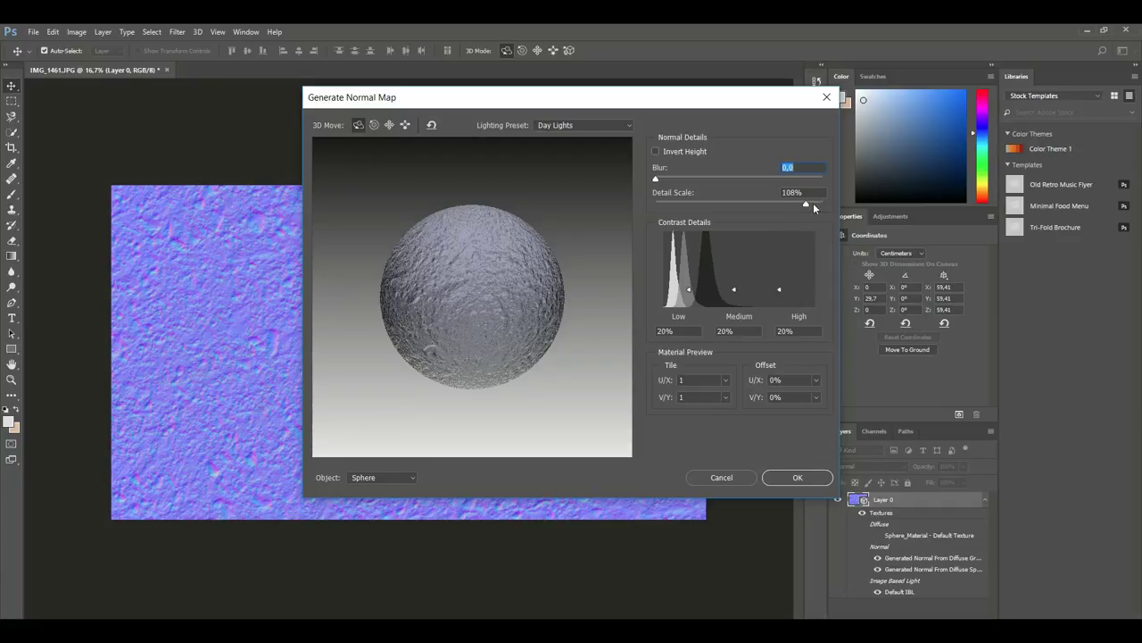
{"action": "left_click_drag", "start_coordinate": [804, 203], "coordinate": [796, 203]}
{"action": "left_click", "coordinate": [797, 479]}
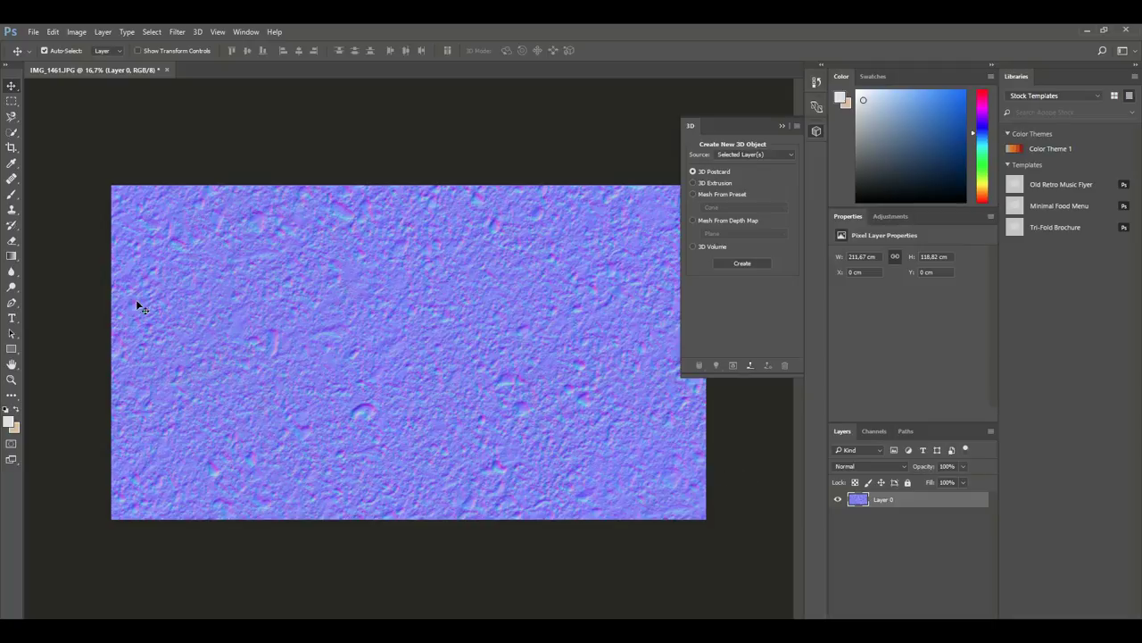
Save the normal map as a separate JPEG at Maximum quality 12
{"action": "left_click", "coordinate": [33, 32]}
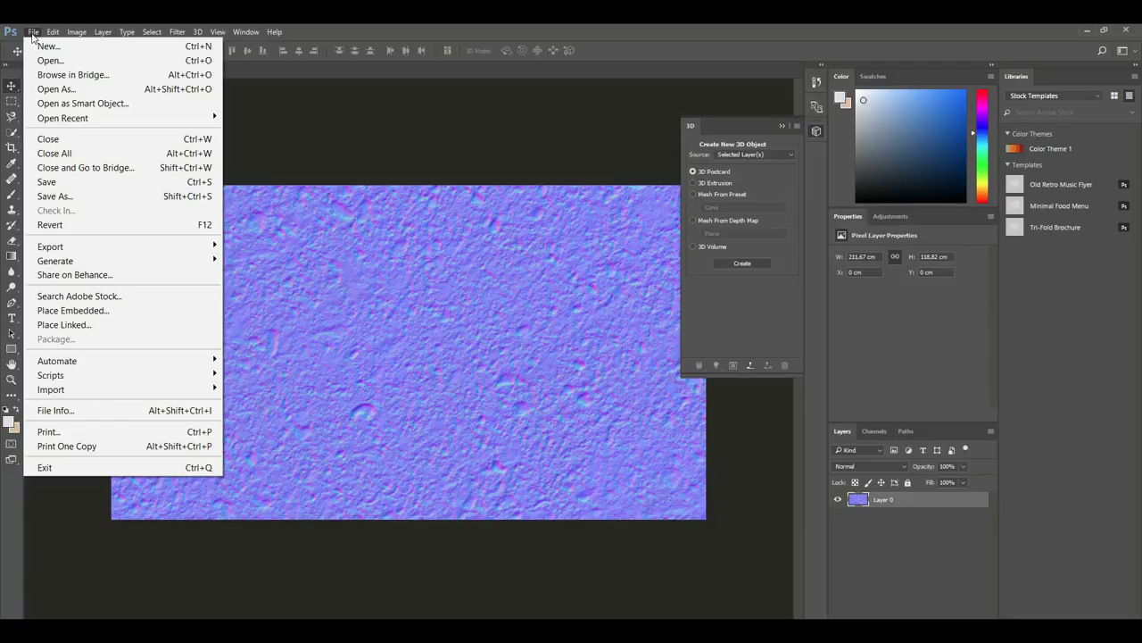
{"action": "left_click", "coordinate": [89, 196]}
{"action": "left_click", "coordinate": [555, 318]}
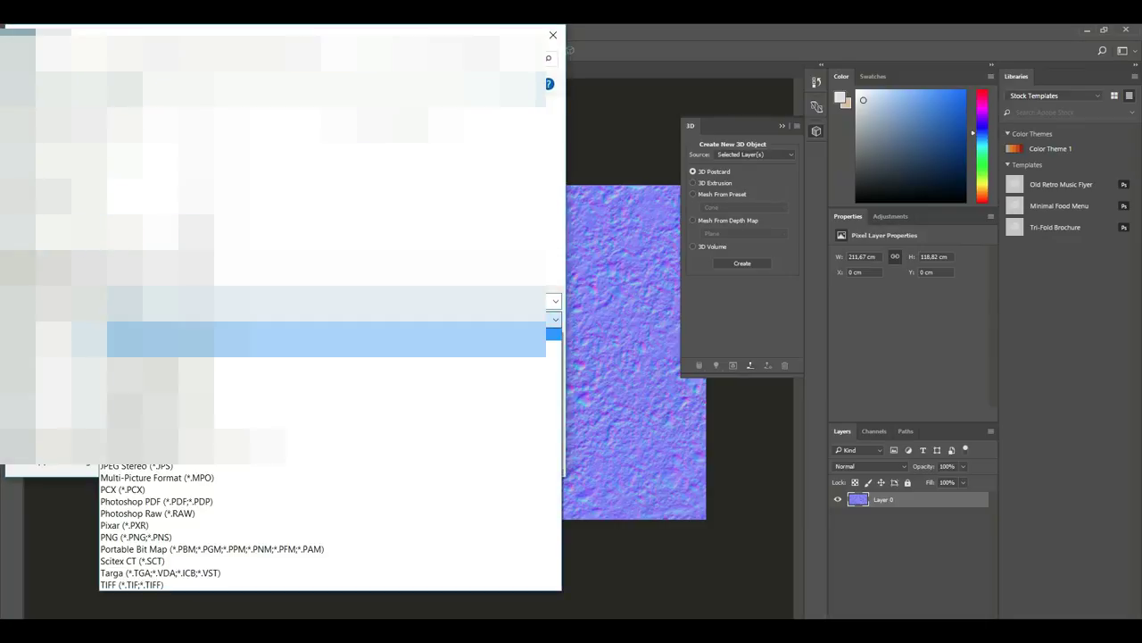
{"action": "left_click", "coordinate": [267, 441]}
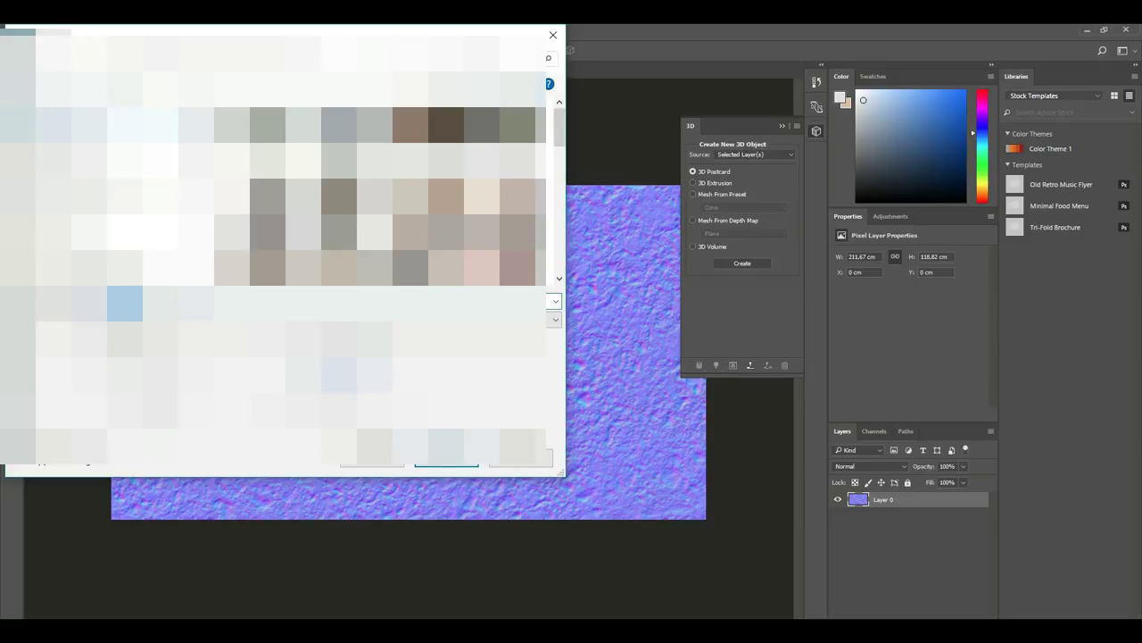
{"action": "left_click", "coordinate": [125, 303]}
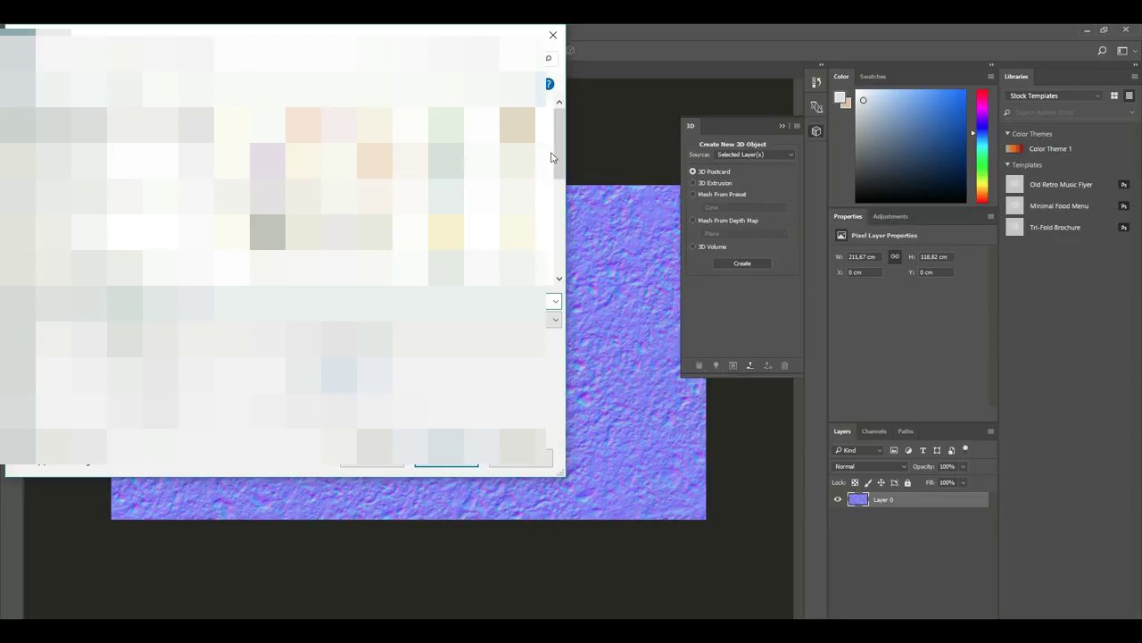
{"action": "left_click_drag", "start_coordinate": [554, 157], "coordinate": [557, 272]}
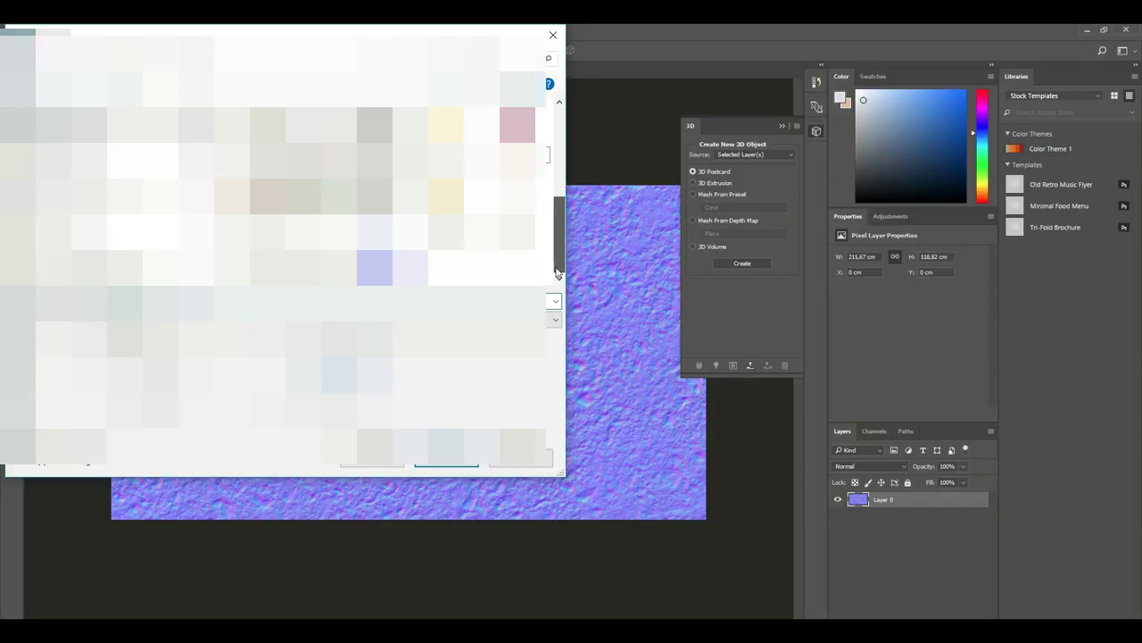
{"action": "left_click_drag", "start_coordinate": [557, 272], "coordinate": [557, 183]}
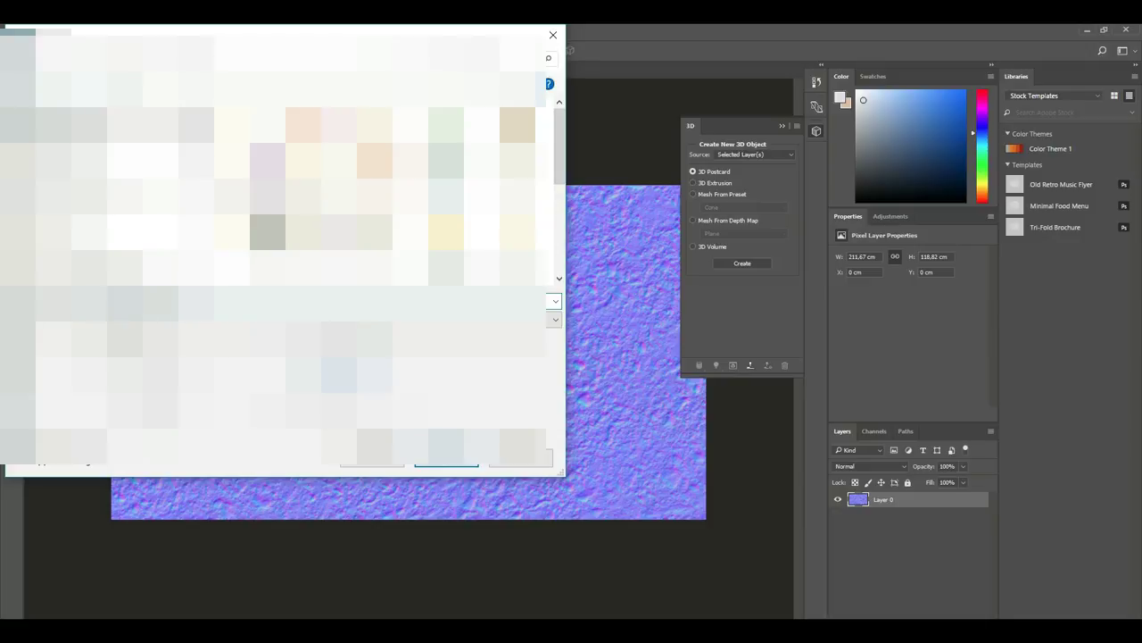
{"action": "left_click", "coordinate": [446, 464]}
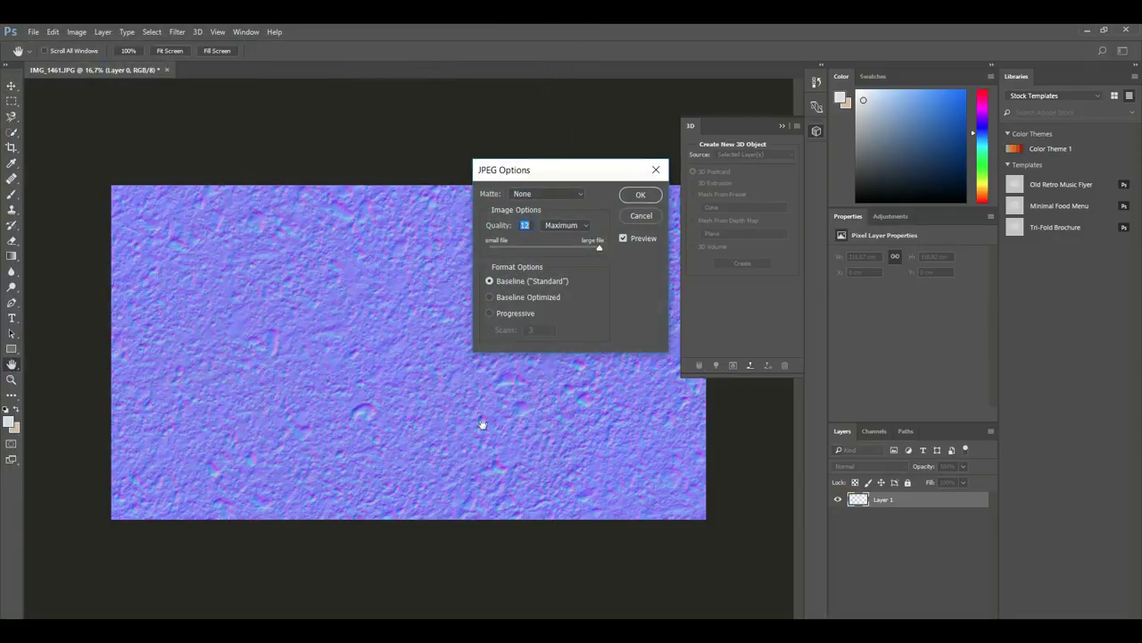
{"action": "left_click", "coordinate": [639, 197]}
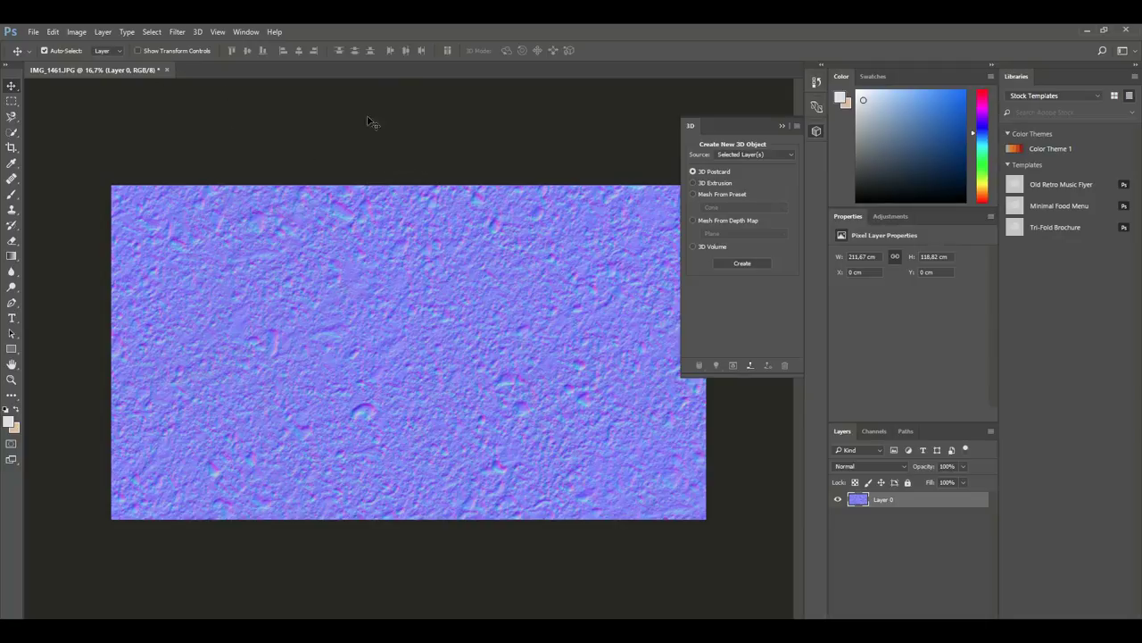
Convert the normal map to greyscale with a Black & White adjustment
{"action": "left_click", "coordinate": [75, 32]}
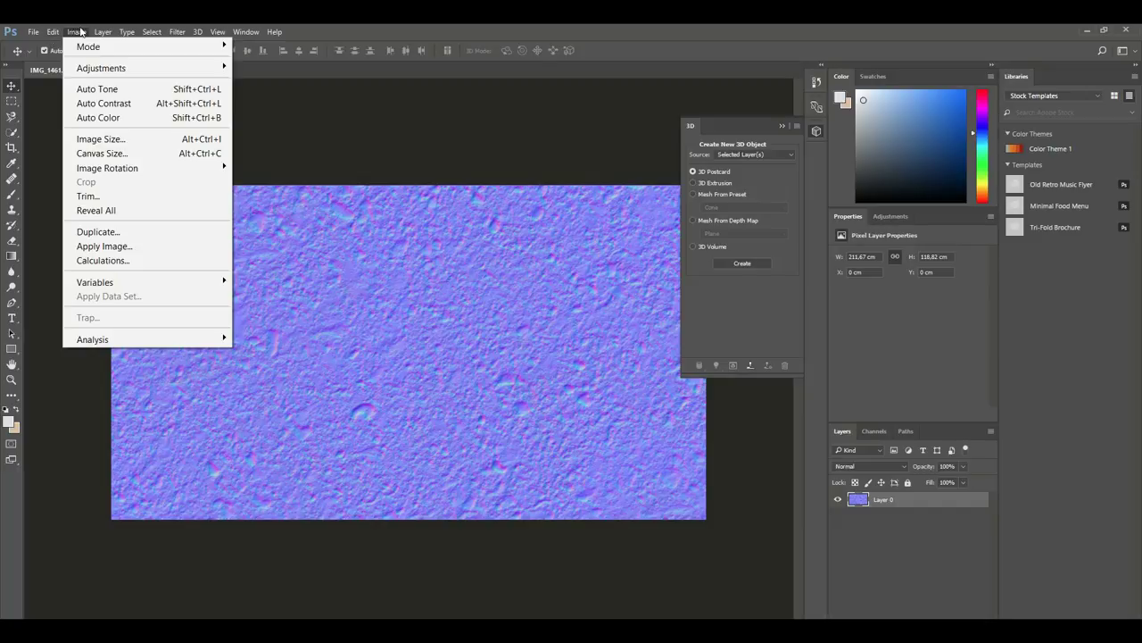
{"action": "mouse_move", "coordinate": [32, 32]}
{"action": "mouse_move", "coordinate": [83, 33]}
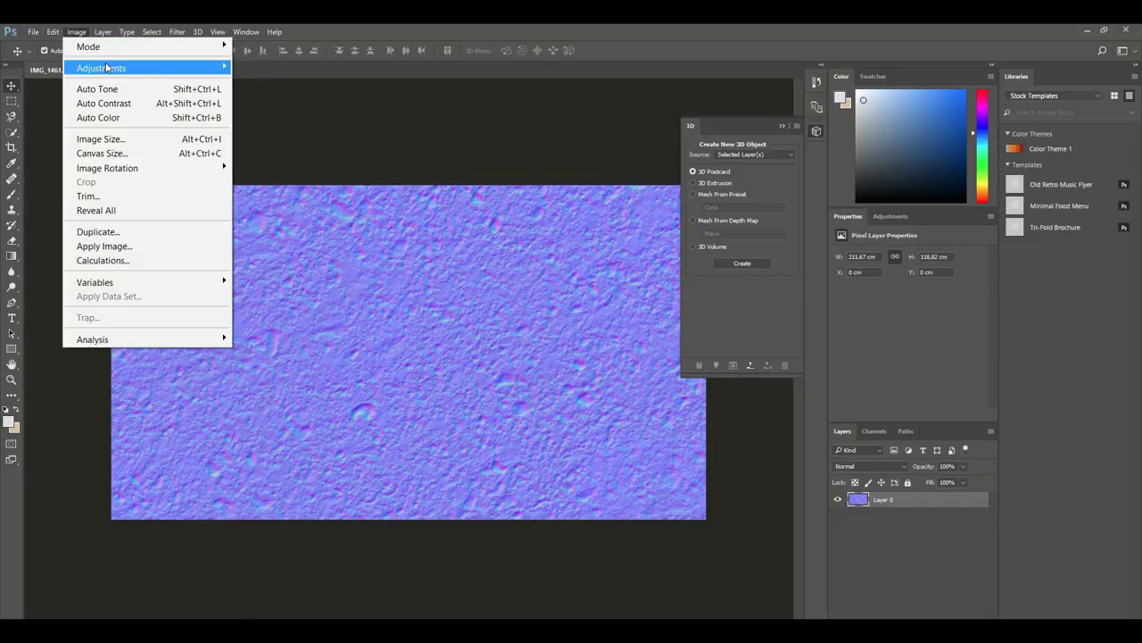
{"action": "mouse_move", "coordinate": [107, 69]}
{"action": "left_click", "coordinate": [312, 177]}
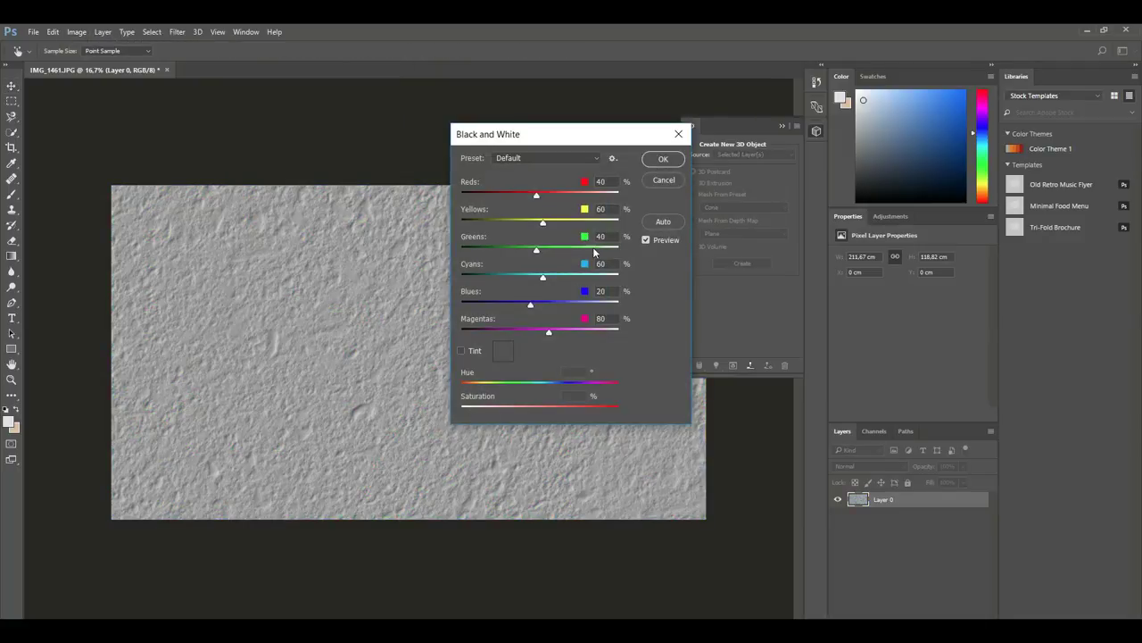
{"action": "left_click", "coordinate": [664, 160]}
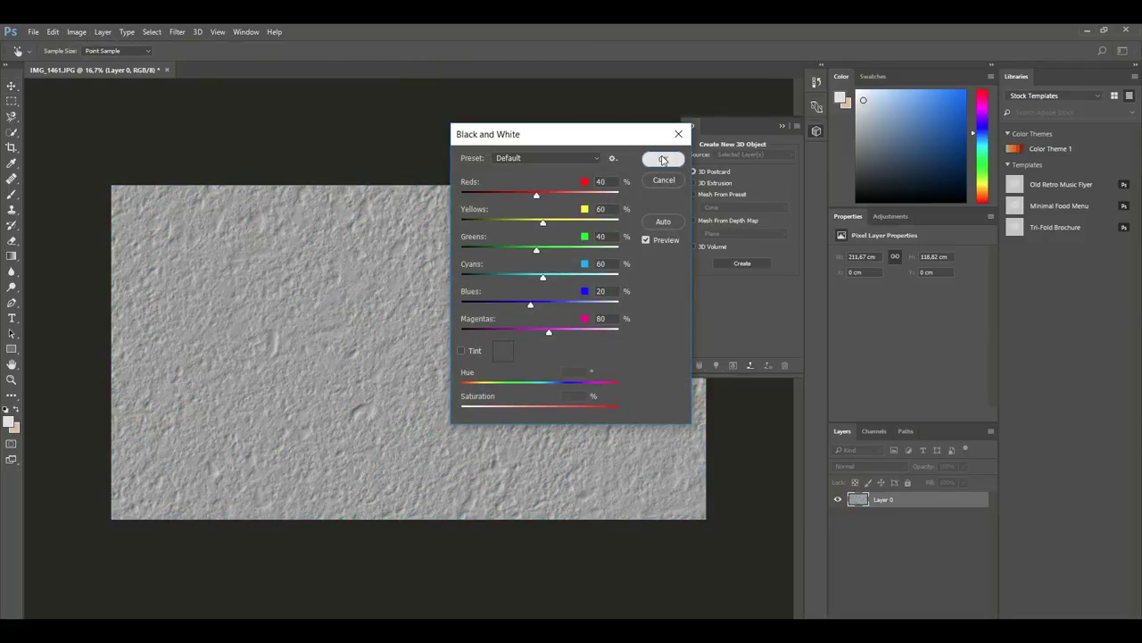
Set Brightness to -15 and Contrast to 84 on the grey map
{"action": "left_click", "coordinate": [71, 32]}
{"action": "mouse_move", "coordinate": [120, 68]}
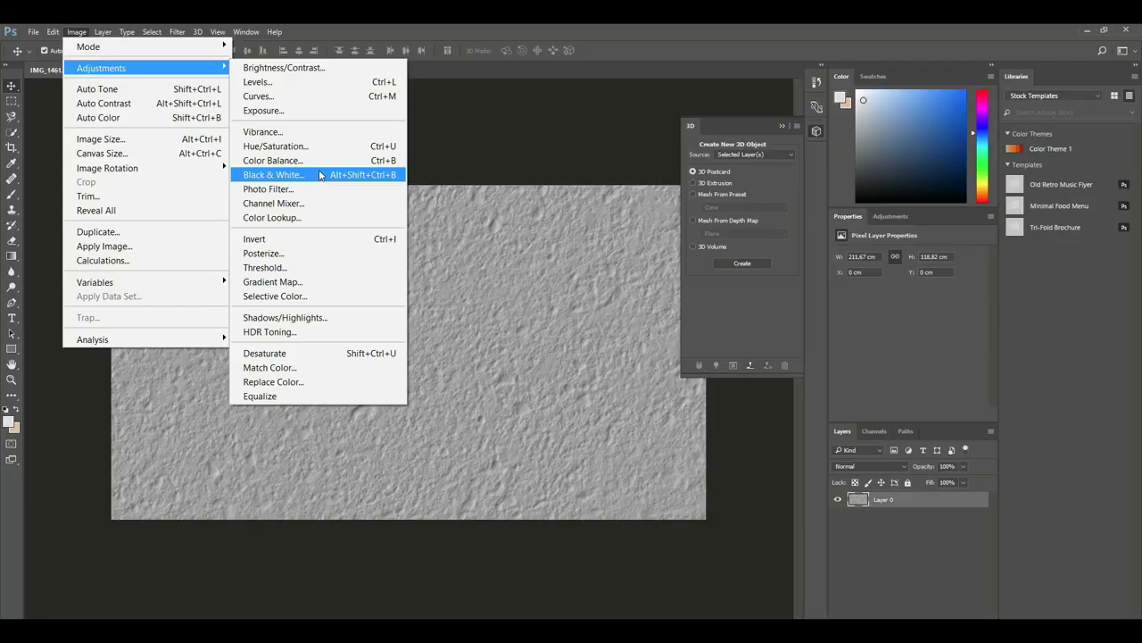
{"action": "left_click", "coordinate": [309, 70]}
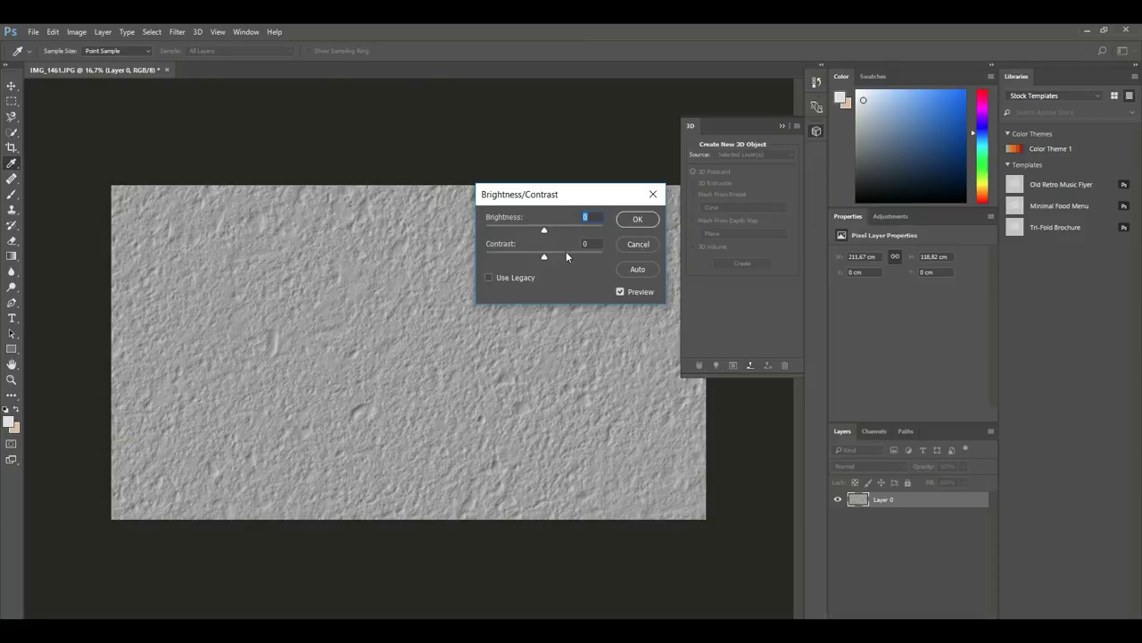
{"action": "left_click_drag", "start_coordinate": [543, 258], "coordinate": [560, 260]}
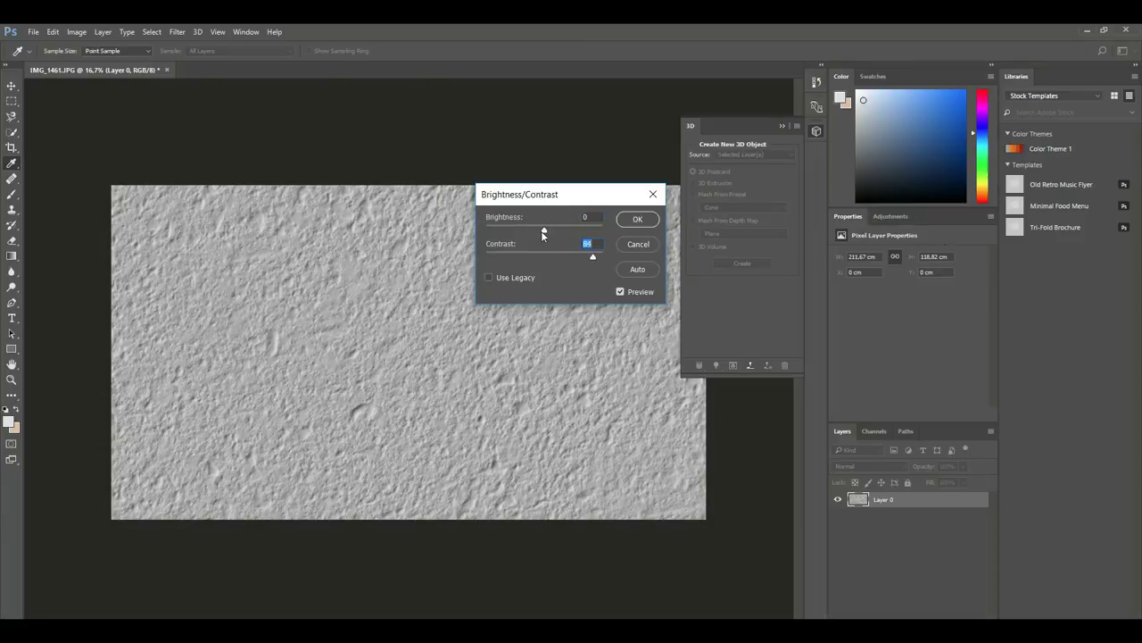
{"action": "left_click_drag", "start_coordinate": [544, 230], "coordinate": [536, 234]}
{"action": "left_click", "coordinate": [635, 220]}
Save the grey specular texture as a JPEG at quality 12, then switch to Maya
{"action": "key", "text": "v"}
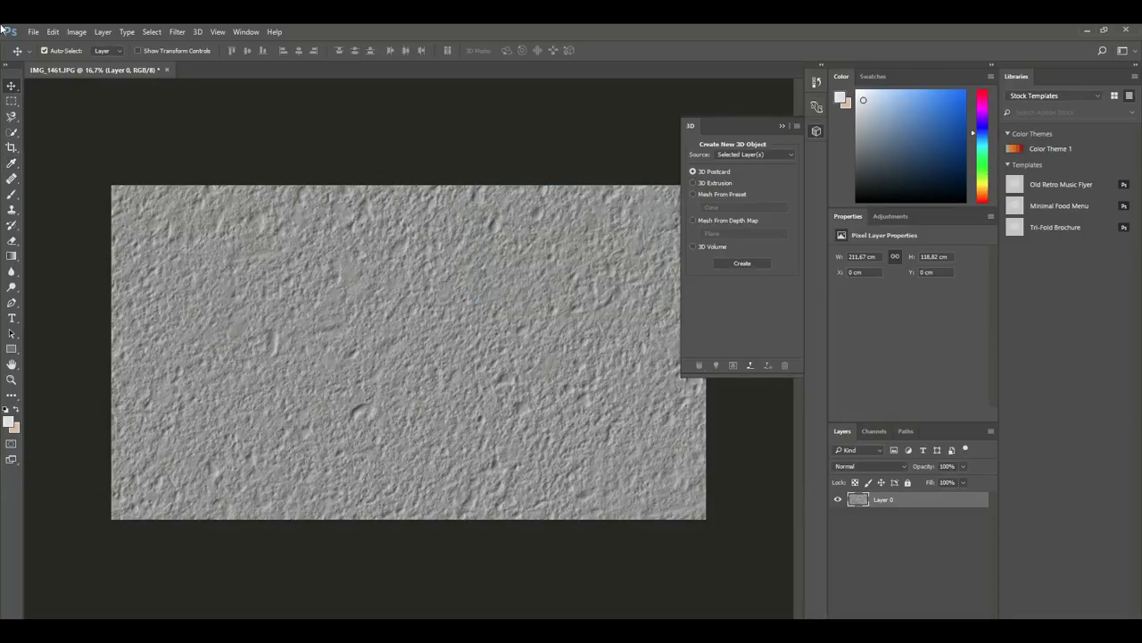
{"action": "left_click", "coordinate": [34, 32]}
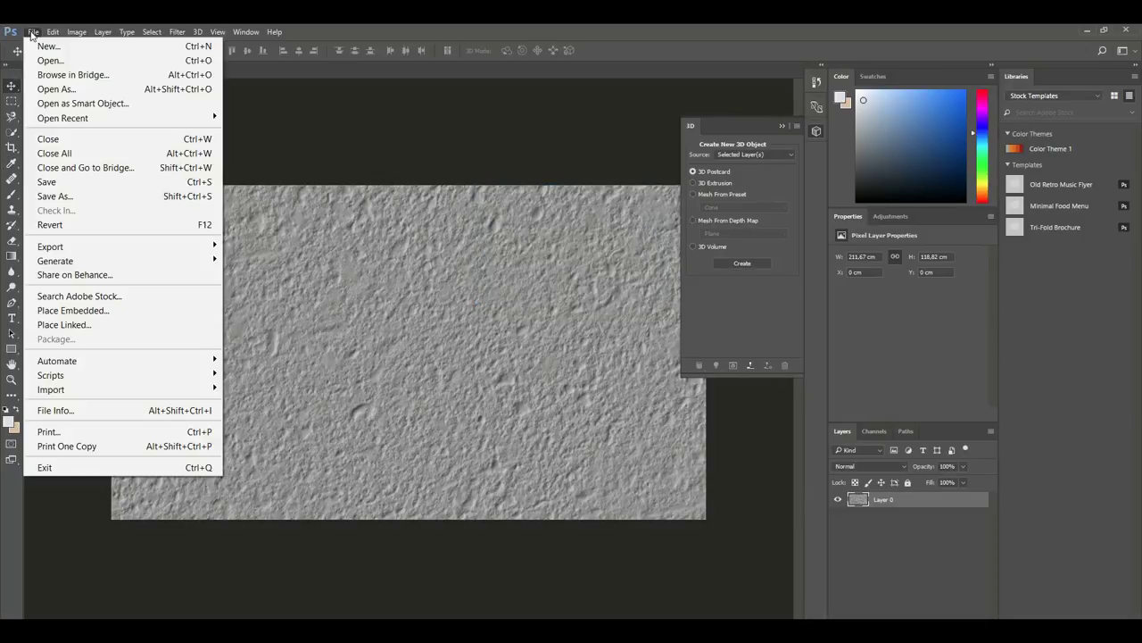
{"action": "left_click", "coordinate": [89, 196]}
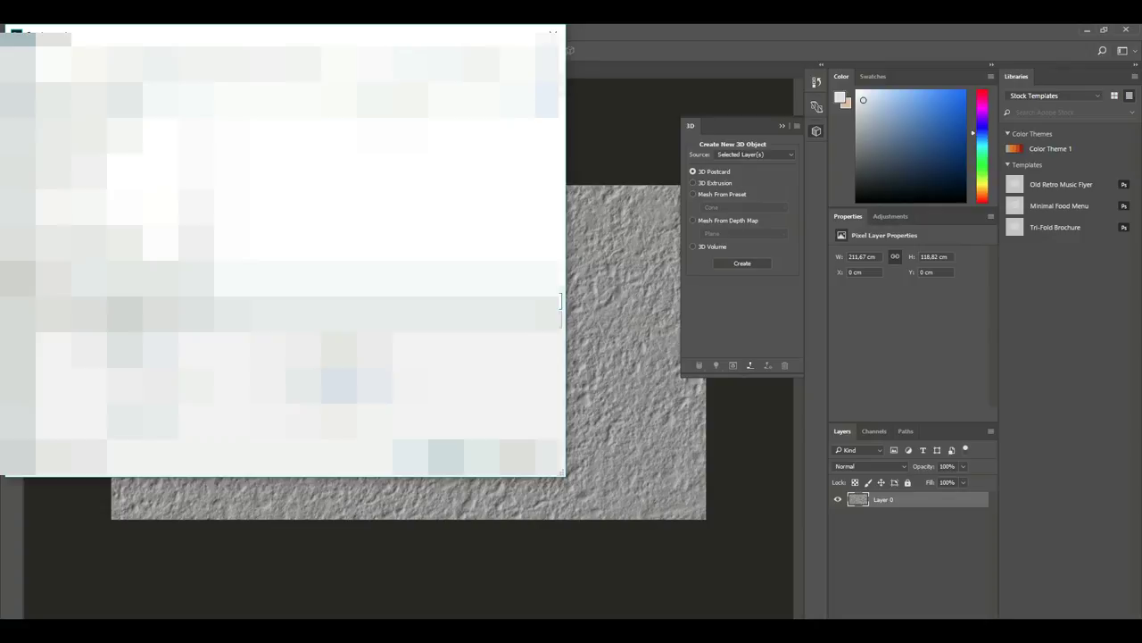
{"action": "left_click", "coordinate": [553, 314]}
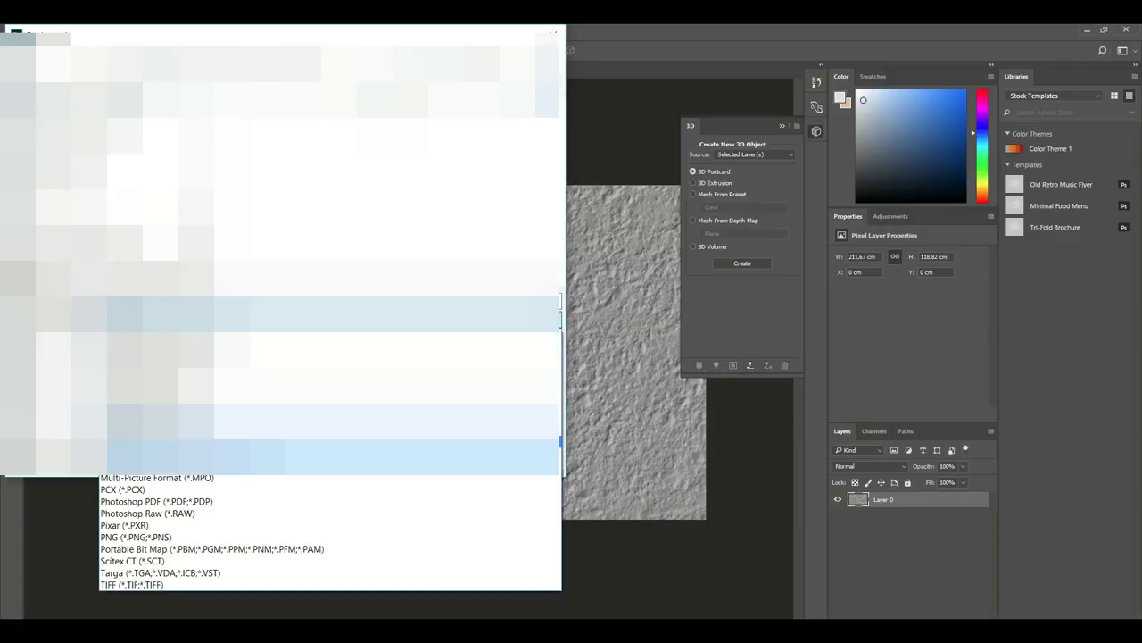
{"action": "left_click", "coordinate": [179, 464]}
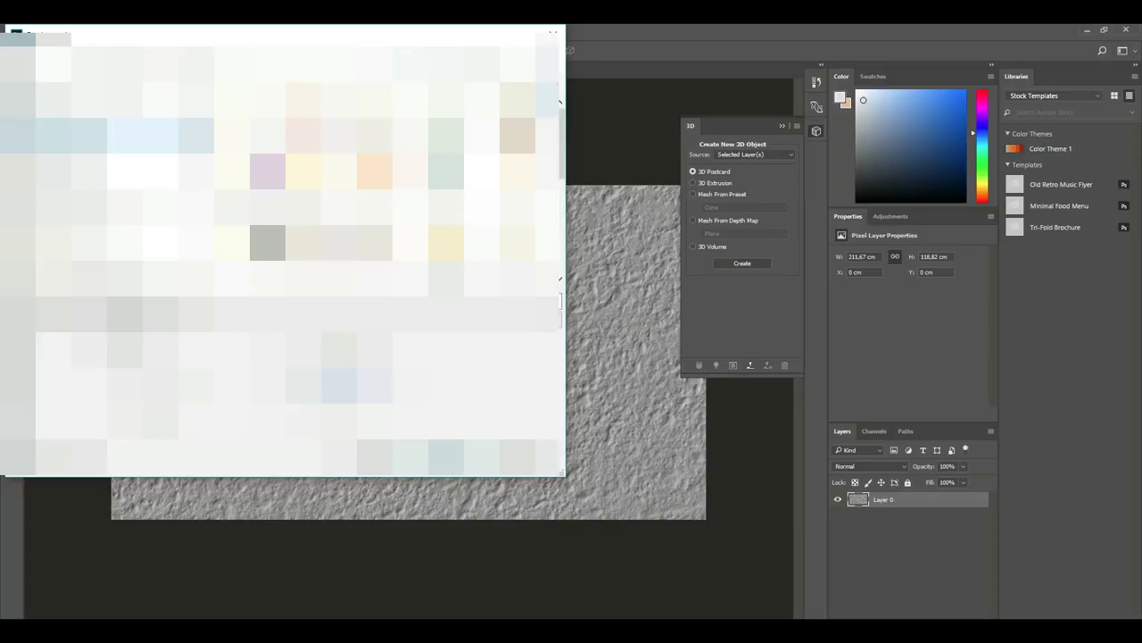
{"action": "left_click", "coordinate": [453, 451]}
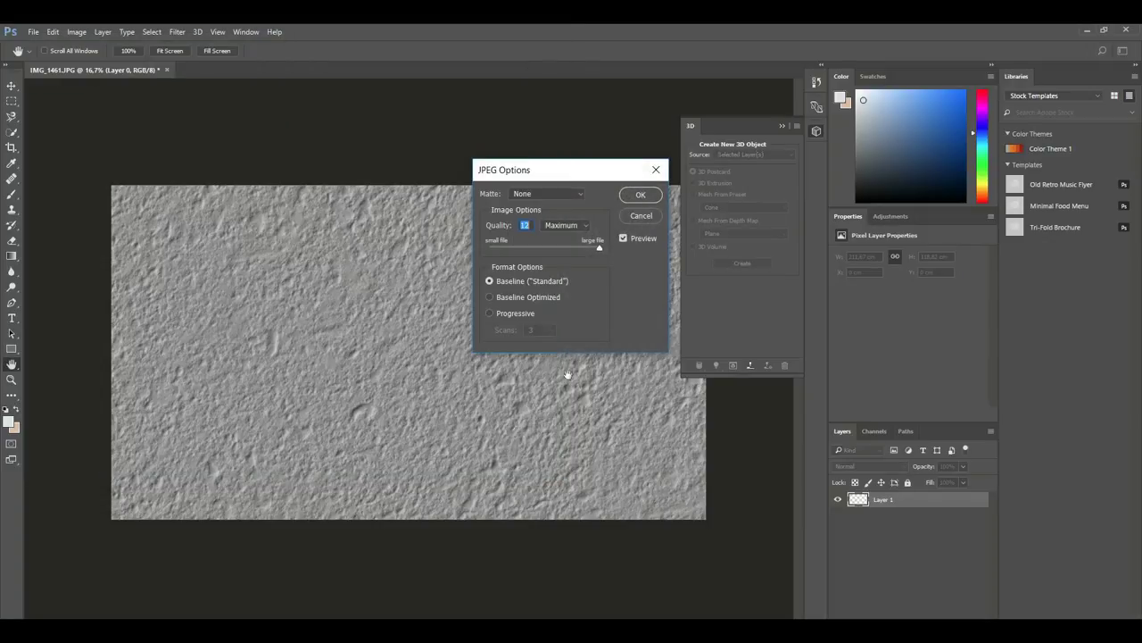
{"action": "left_click", "coordinate": [640, 196]}
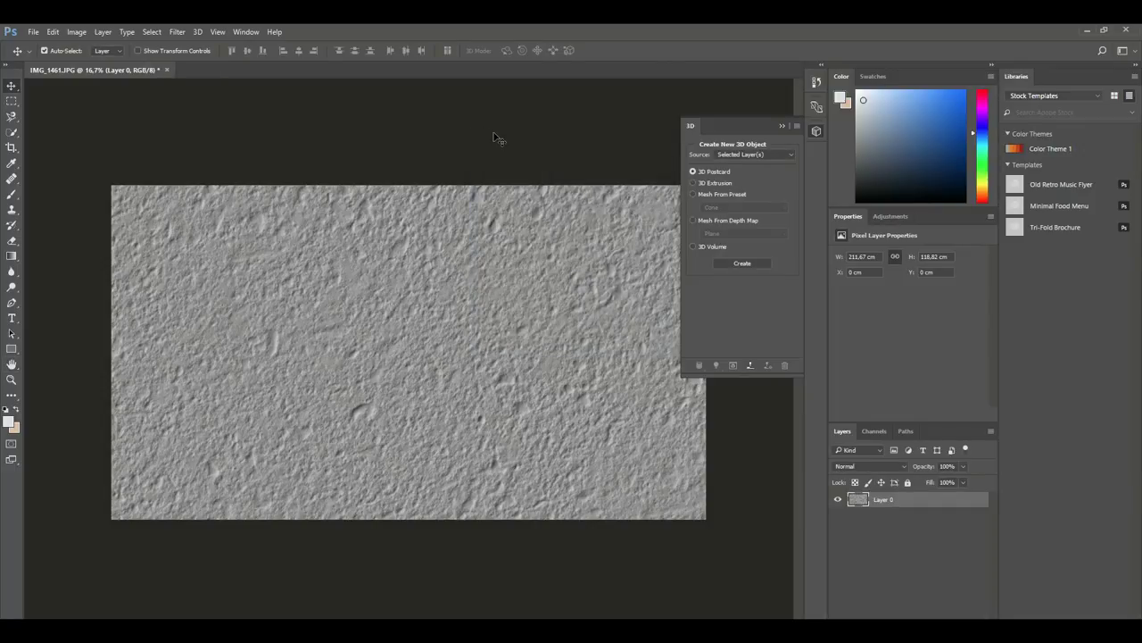
{"action": "left_click", "coordinate": [783, 125]}
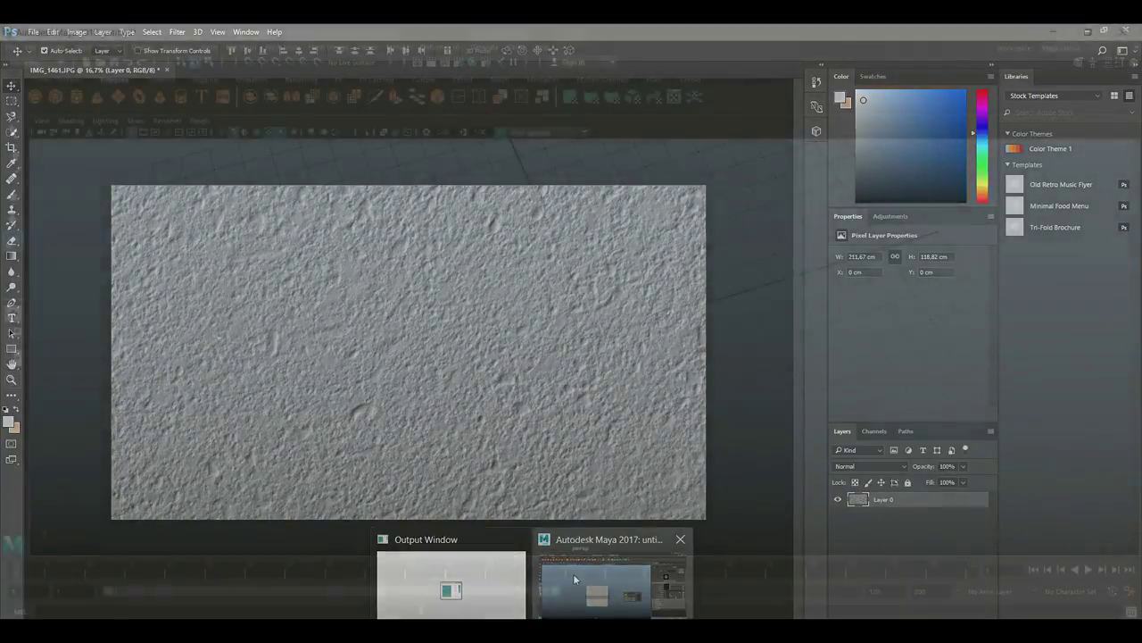
{"action": "left_click", "coordinate": [573, 576]}
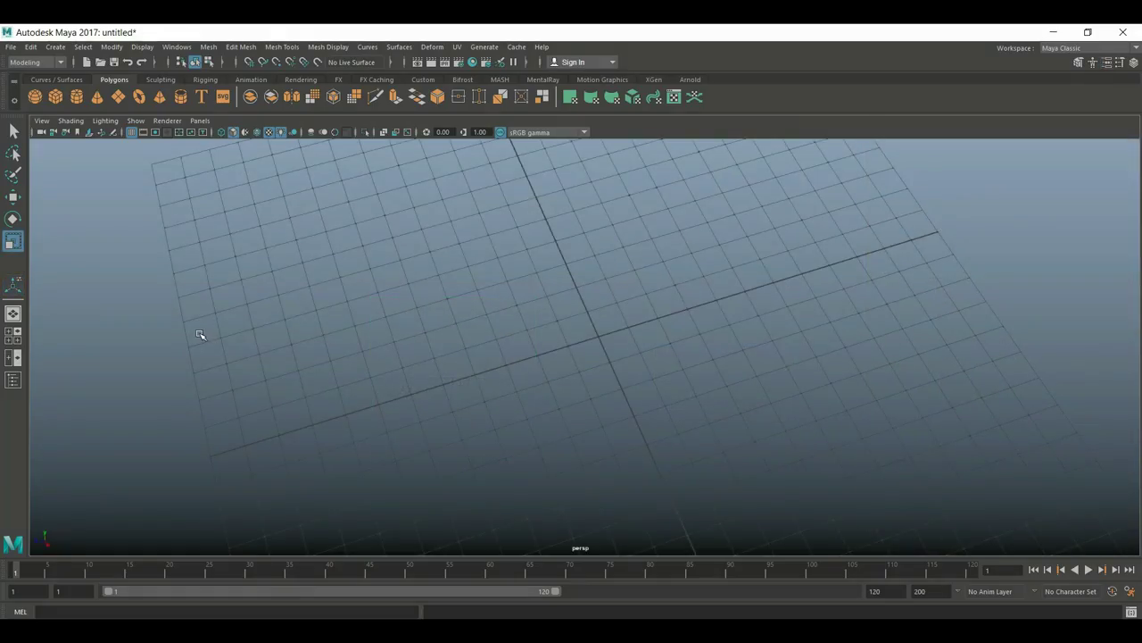
Create a polygon plane at the origin and scale it up large
{"action": "scroll", "coordinate": [212, 334], "scroll_direction": "down", "scroll_amount": 5}
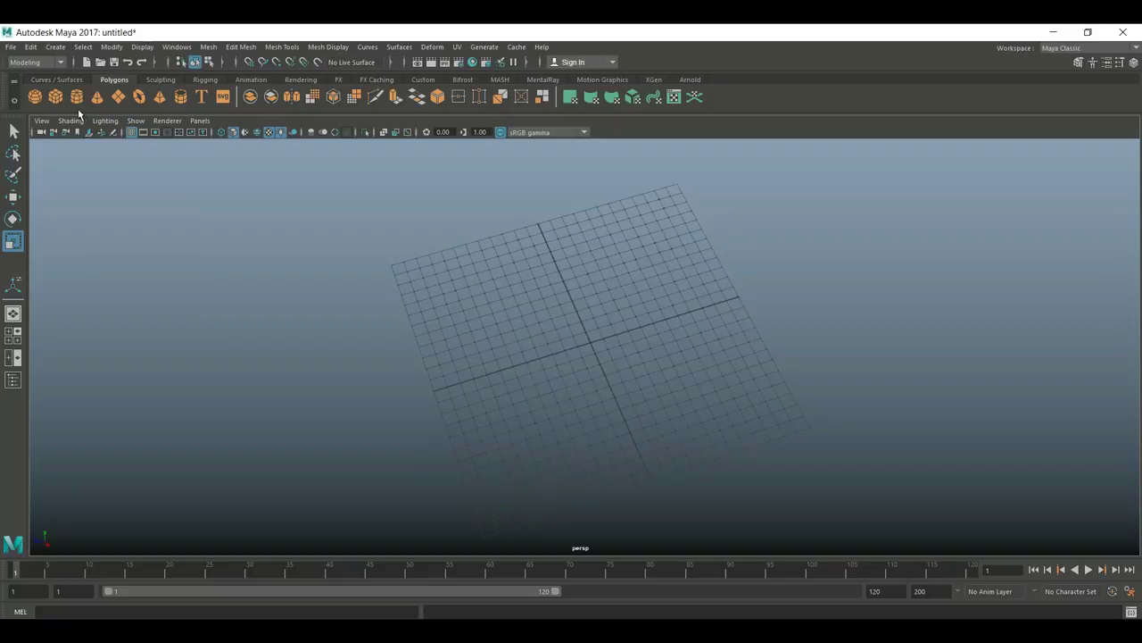
{"action": "left_click", "coordinate": [119, 99]}
{"action": "scroll", "coordinate": [593, 341], "scroll_direction": "up", "scroll_amount": 3}
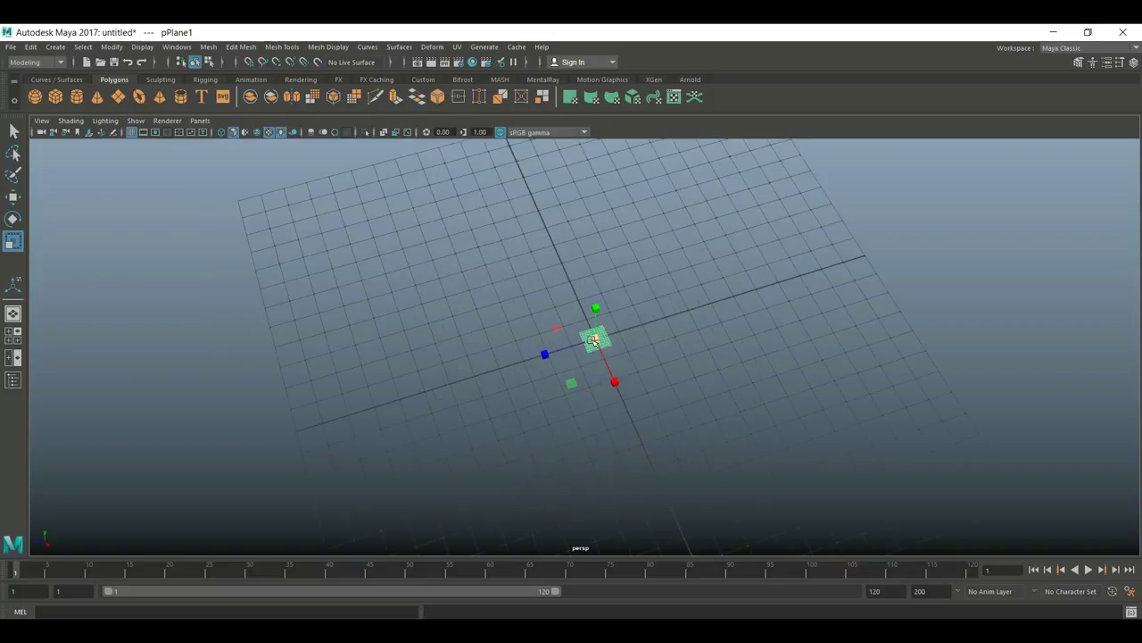
{"action": "scroll", "coordinate": [593, 341], "scroll_direction": "up", "scroll_amount": 2}
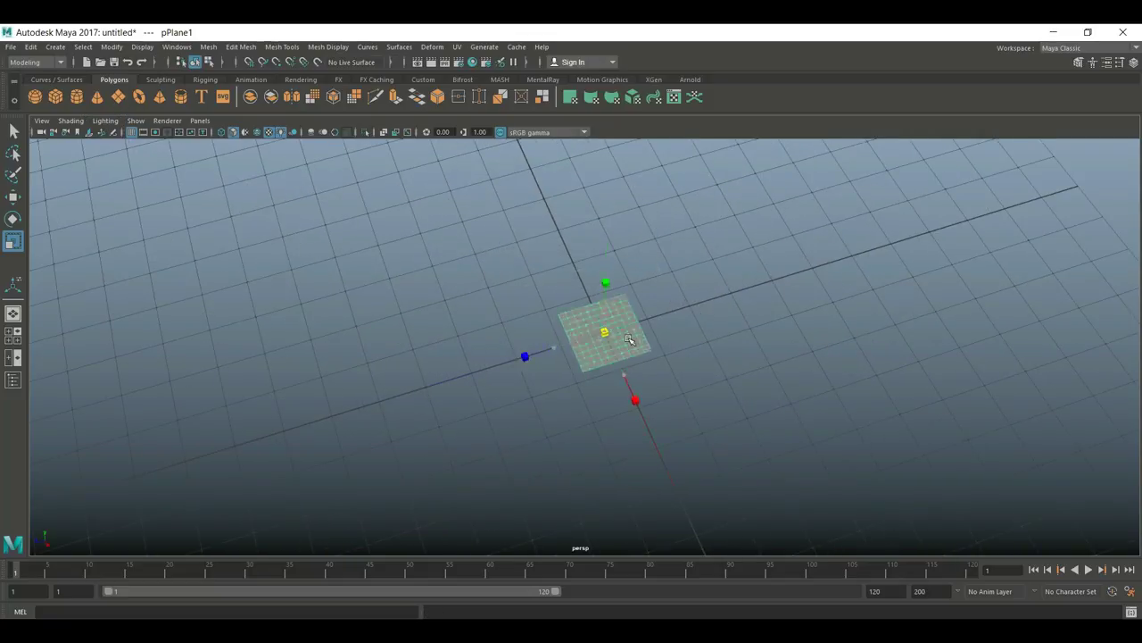
{"action": "left_click_drag", "start_coordinate": [629, 340], "coordinate": [731, 370]}
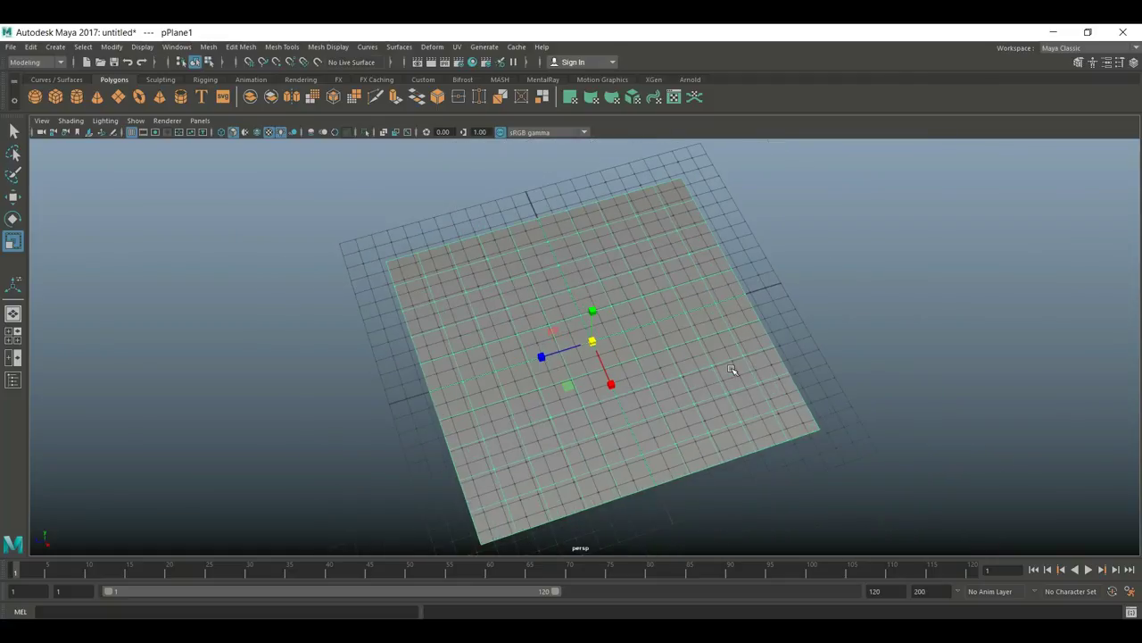
Set polyPlane1's Subdivisions Width and Height both to 1
{"action": "key", "text": "ctrl+a"}
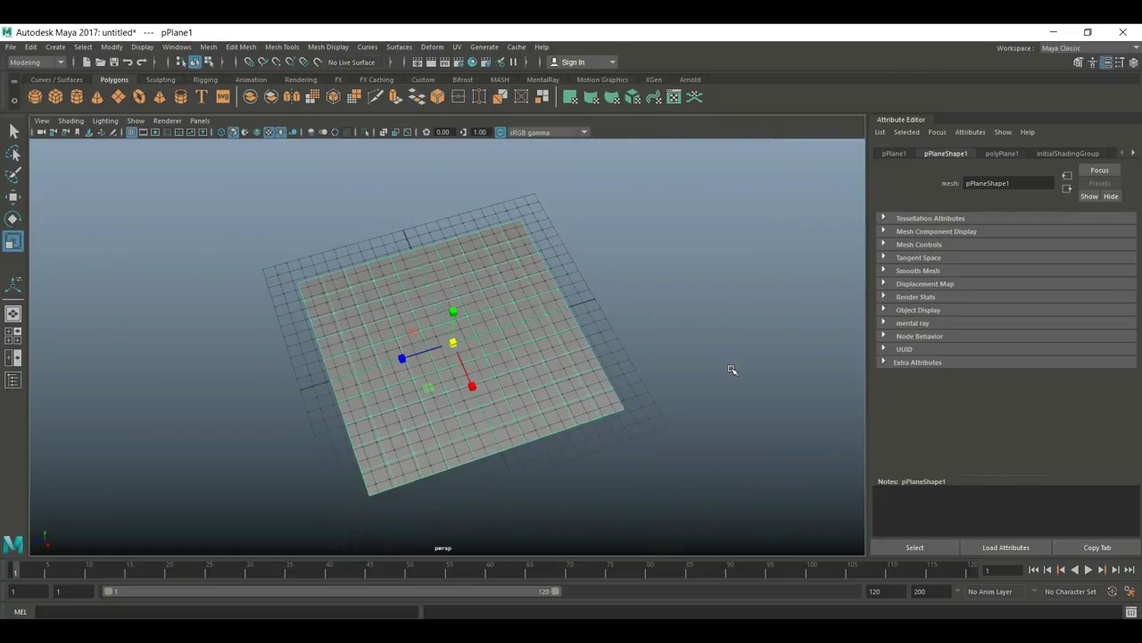
{"action": "left_click", "coordinate": [1003, 153]}
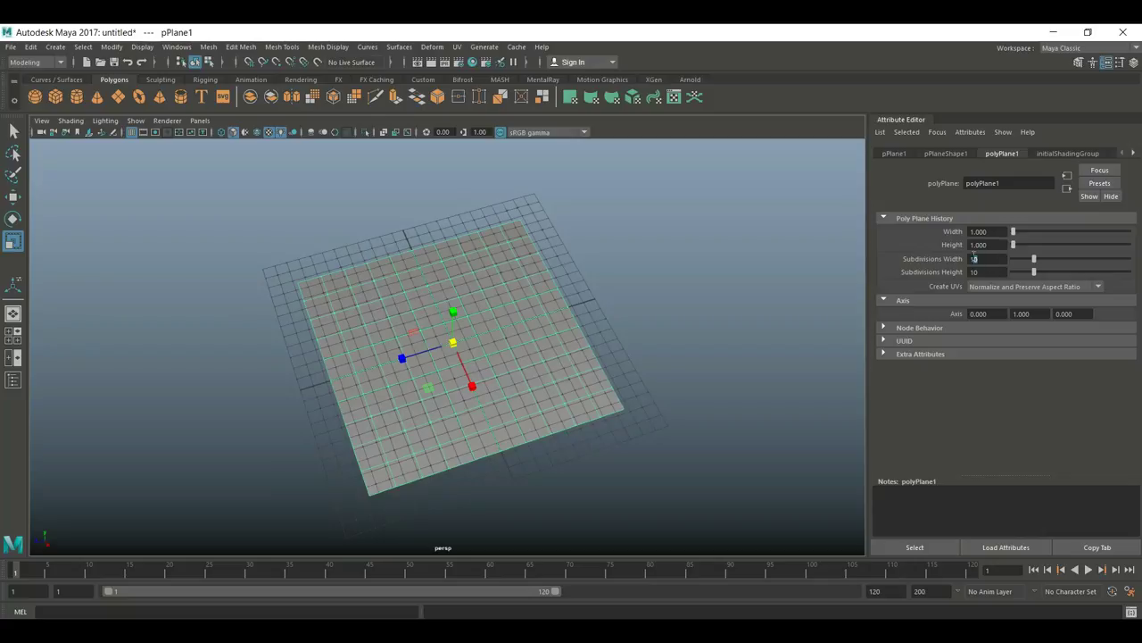
{"action": "type", "text": "1"}
{"action": "key", "text": "Tab"}
{"action": "type", "text": "1"}
{"action": "key", "text": "Return"}
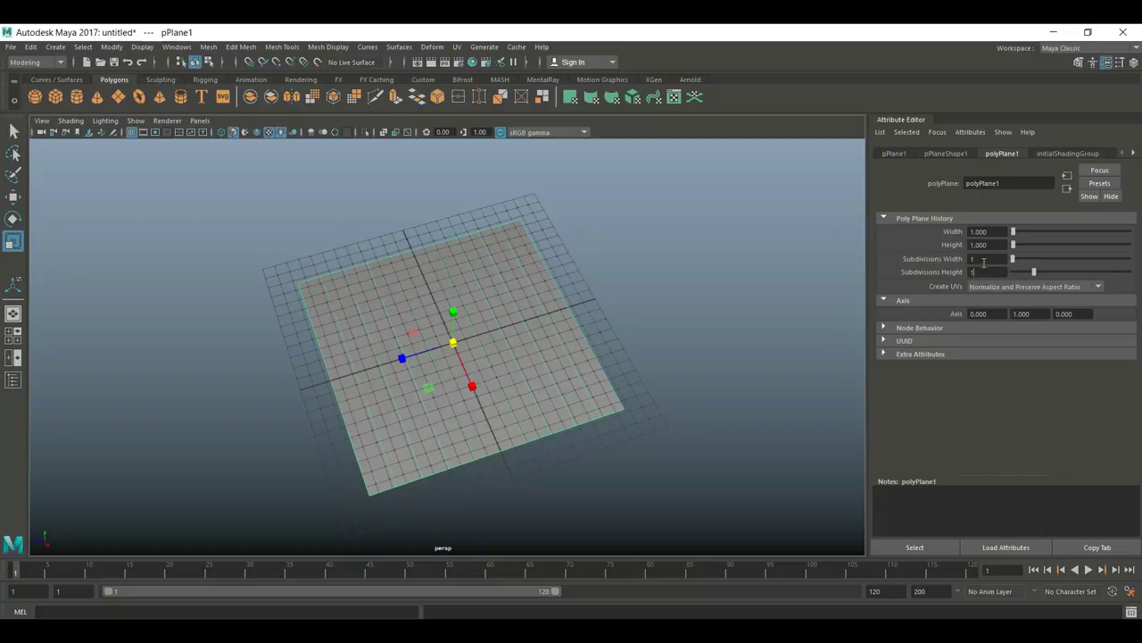
{"action": "right_click", "coordinate": [502, 276]}
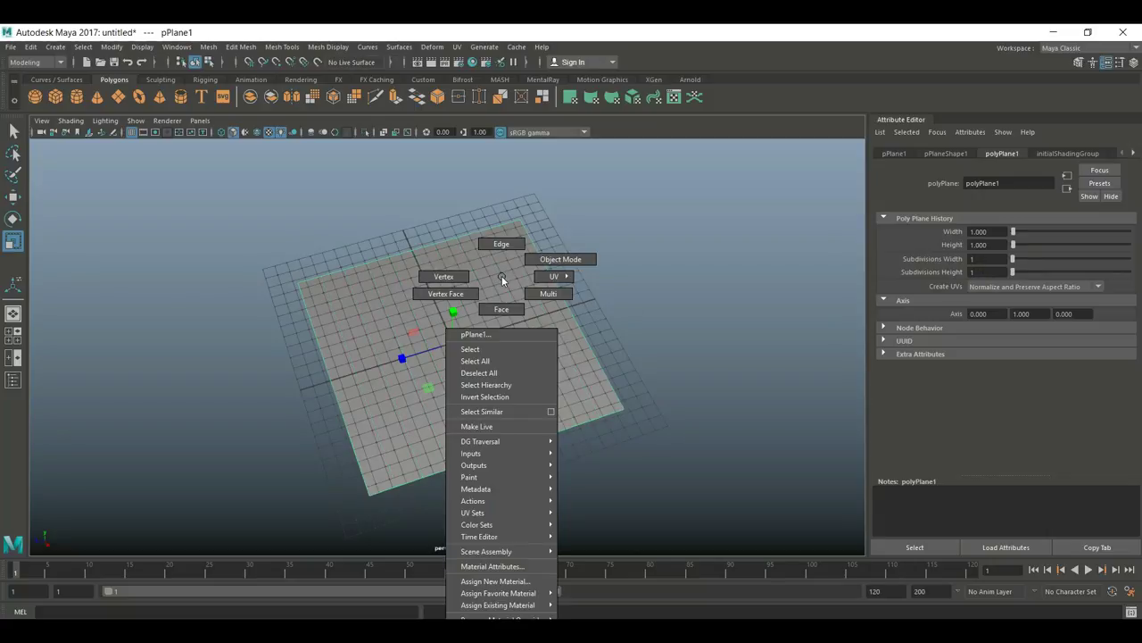
Assign a new Blinn material to the plane and connect a File texture to its Color
{"action": "left_click", "coordinate": [509, 580]}
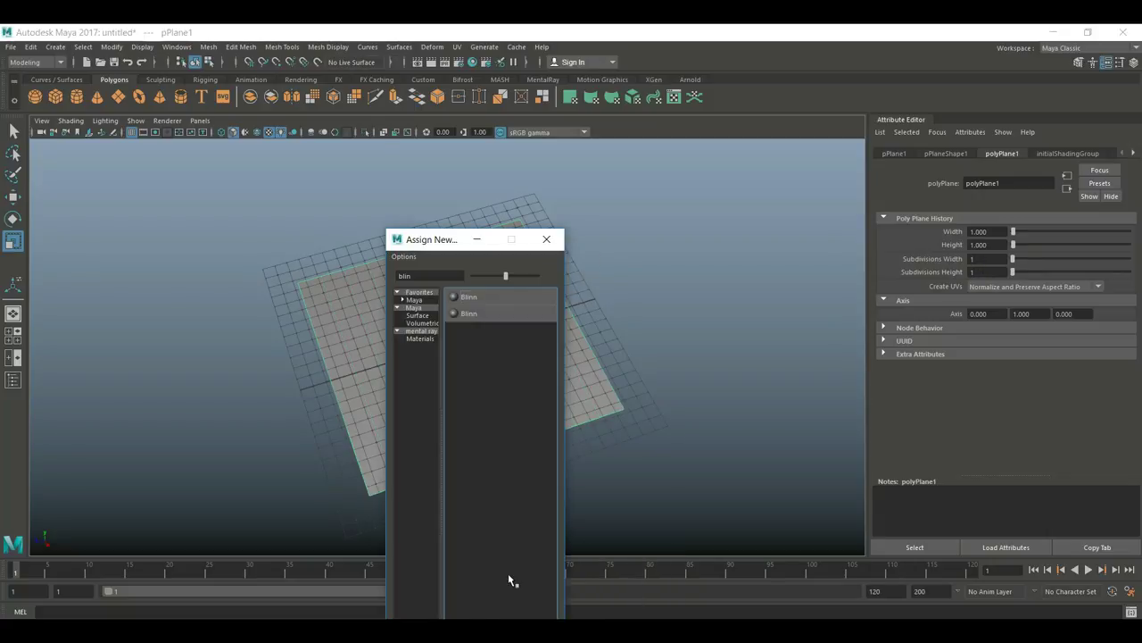
{"action": "left_click", "coordinate": [471, 297]}
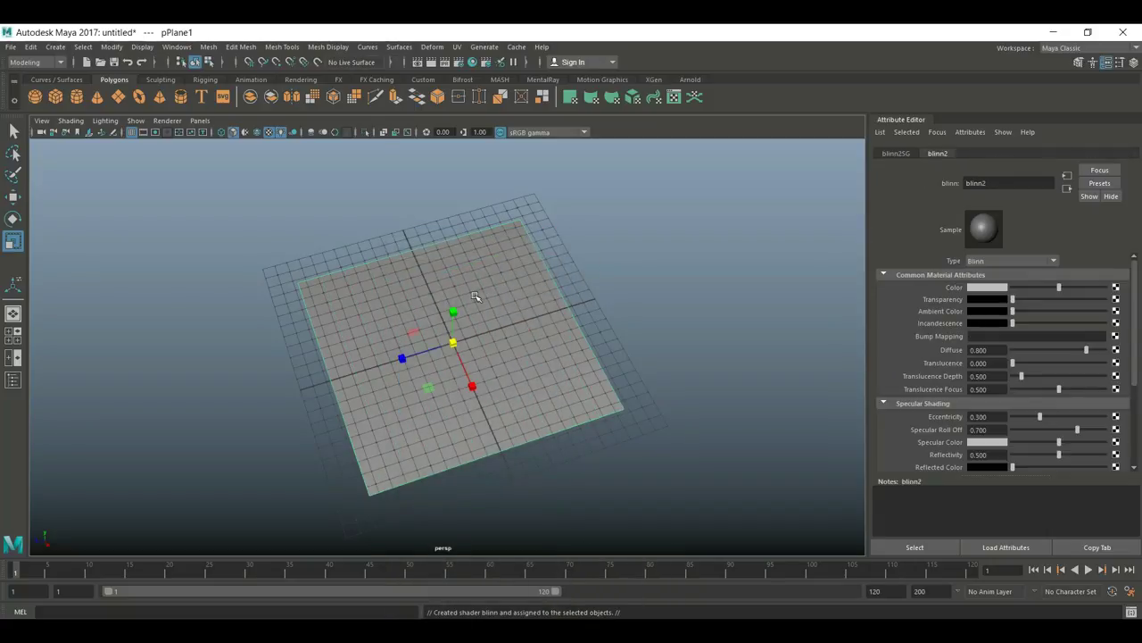
{"action": "left_click", "coordinate": [1116, 289]}
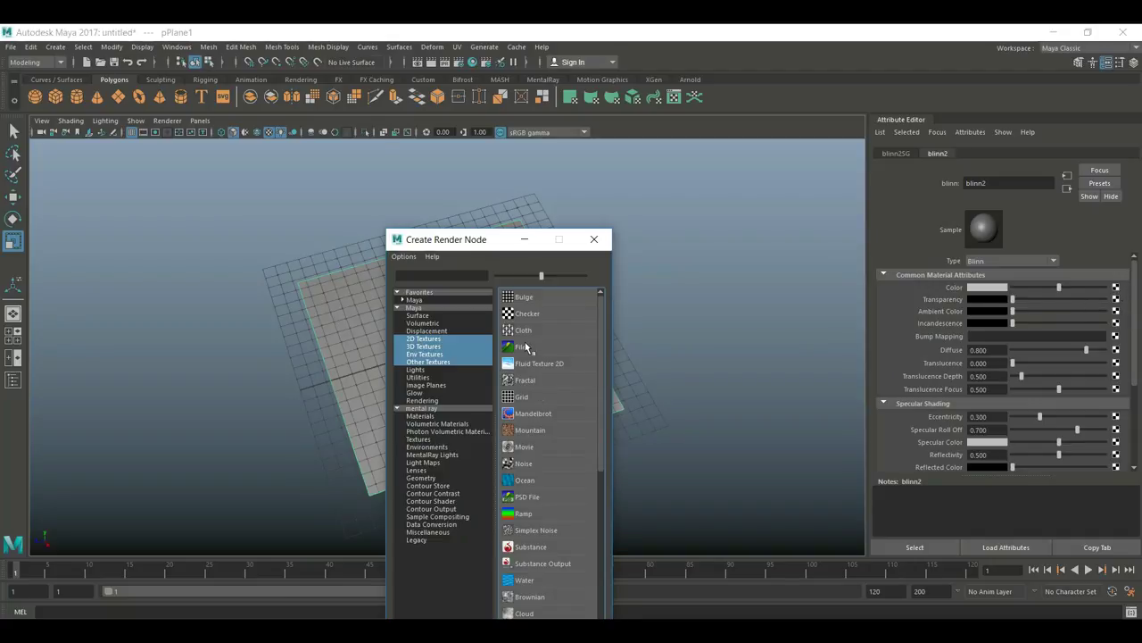
{"action": "left_click", "coordinate": [524, 347]}
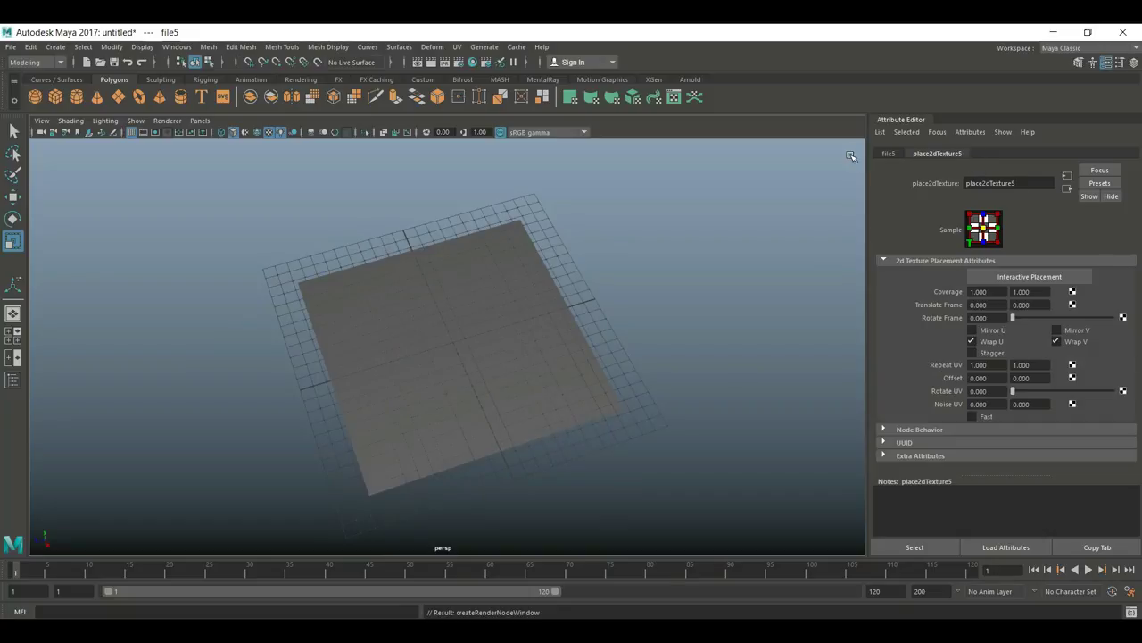
Browse the file texture's Image Name to the Desktop and pick rock.jpg
{"action": "left_click", "coordinate": [888, 154]}
{"action": "left_click", "coordinate": [1119, 315]}
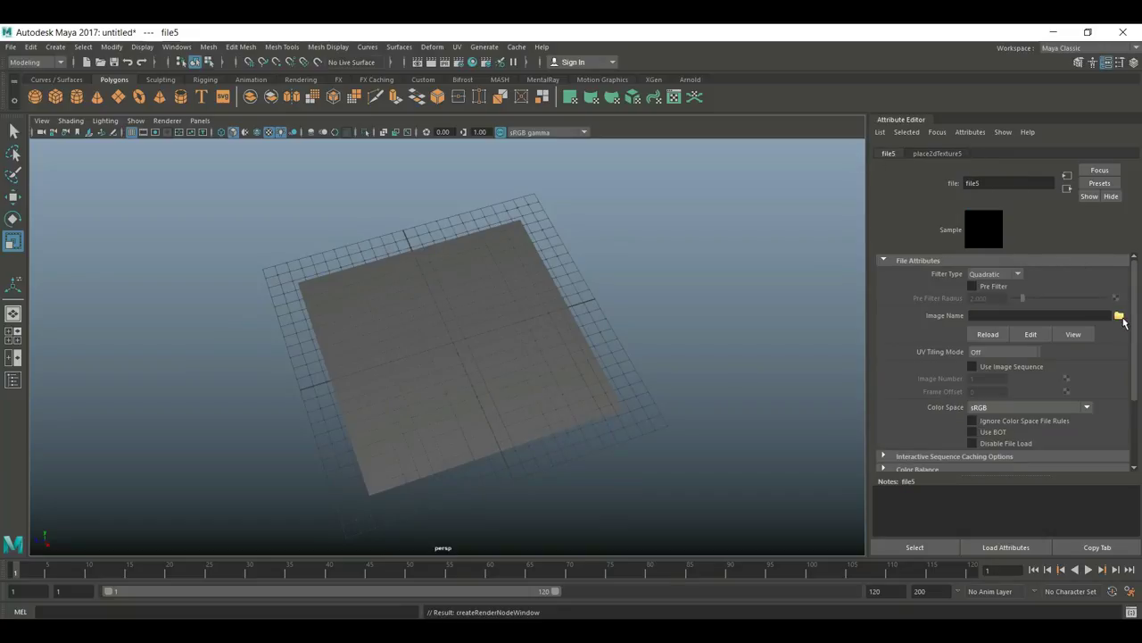
{"action": "left_click", "coordinate": [160, 216]}
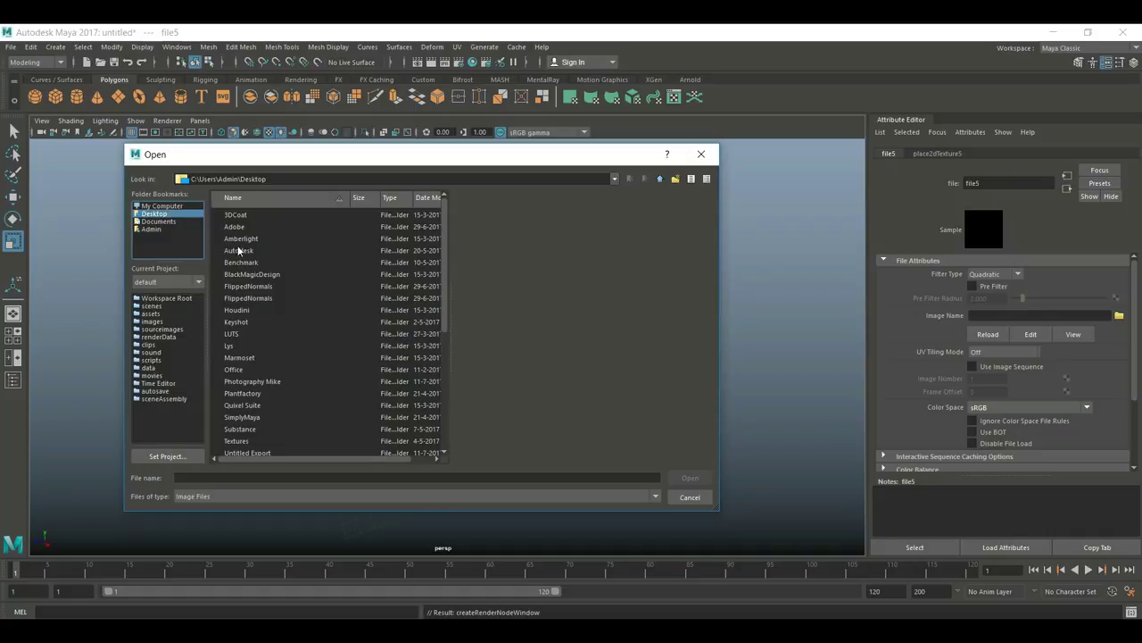
{"action": "scroll", "coordinate": [330, 339], "scroll_direction": "down", "scroll_amount": 6}
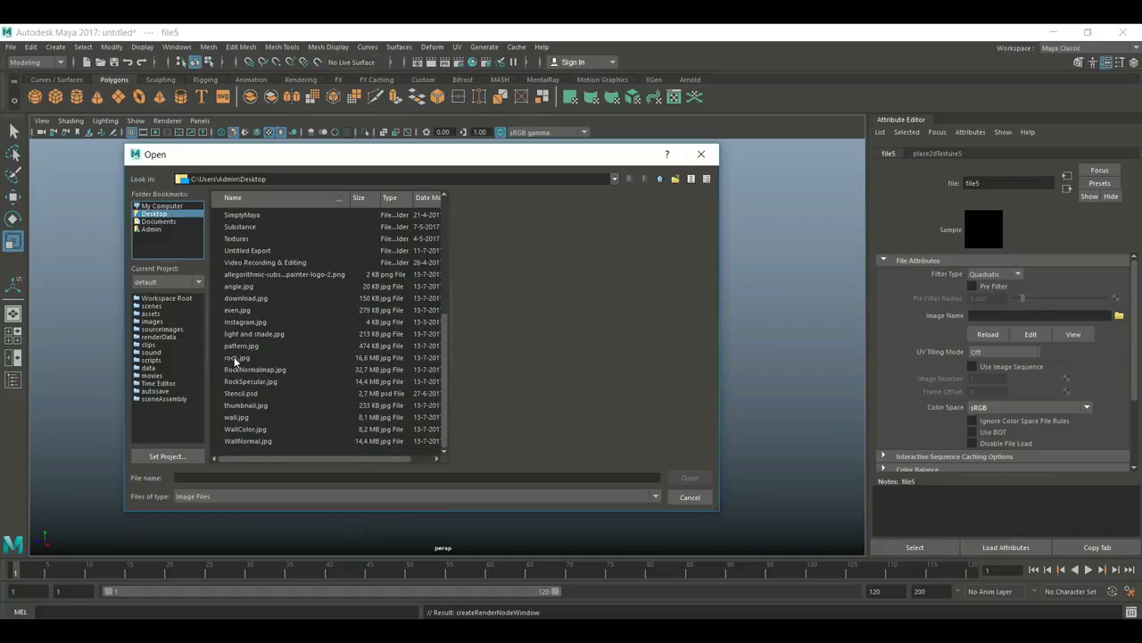
{"action": "left_click", "coordinate": [237, 358]}
Open rock.jpg as the plane's colour texture and orbit to view it
{"action": "left_click", "coordinate": [689, 479]}
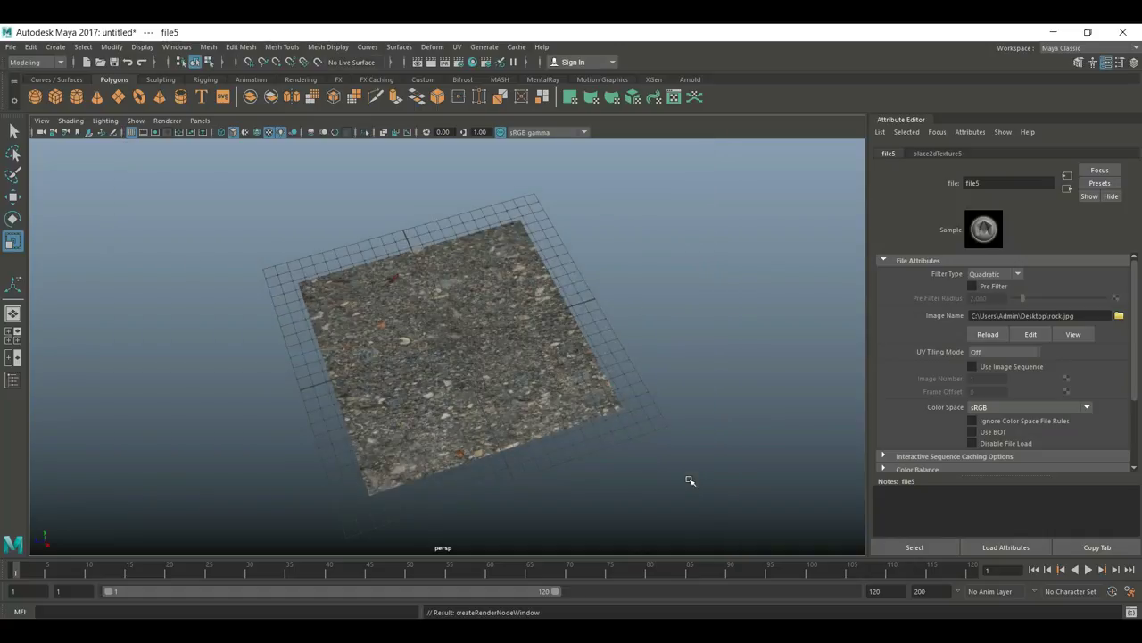
{"action": "scroll", "coordinate": [351, 411], "scroll_direction": "up", "scroll_amount": 4}
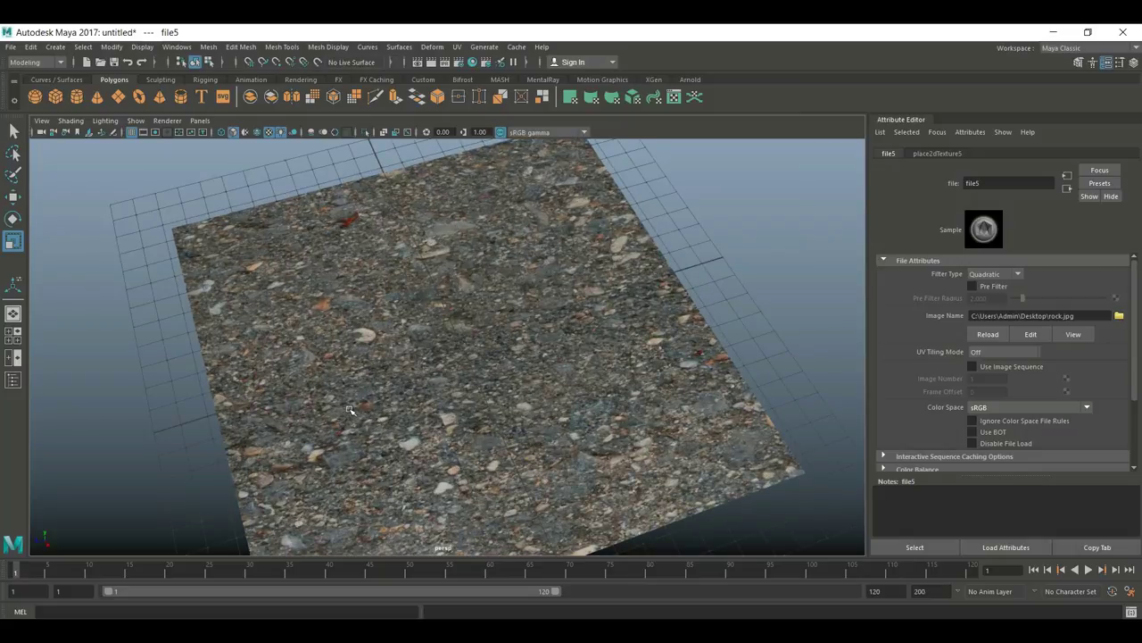
{"action": "left_click_drag", "start_coordinate": [385, 429], "coordinate": [420, 406]}
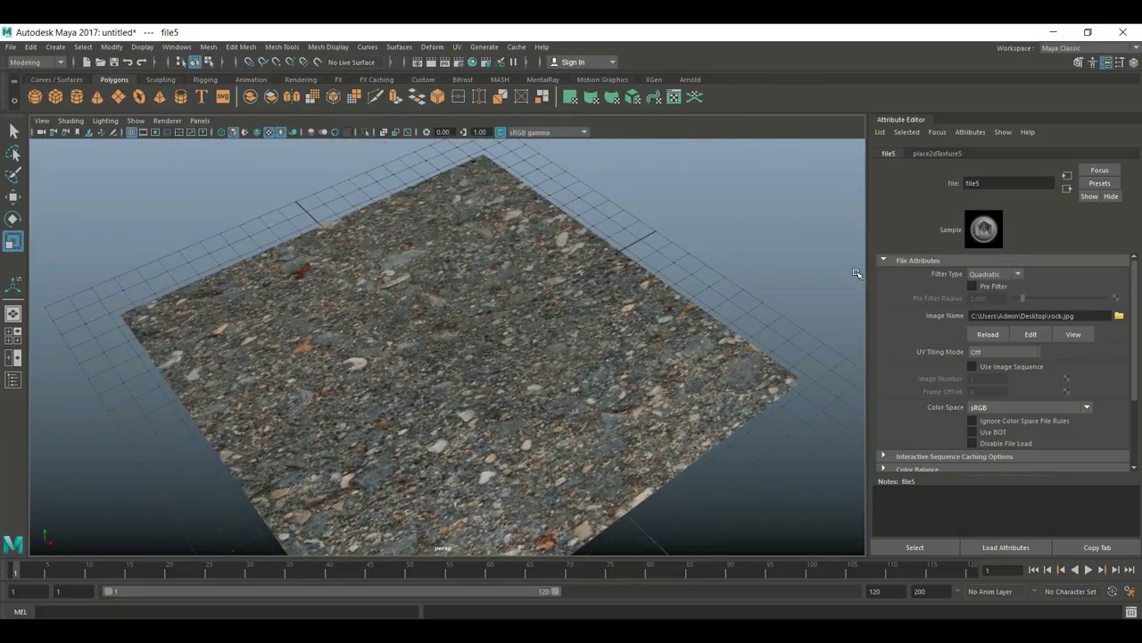
Set place2dTexture5 Repeat UV to 2 and 2, then reselect the plane
{"action": "left_click", "coordinate": [946, 154]}
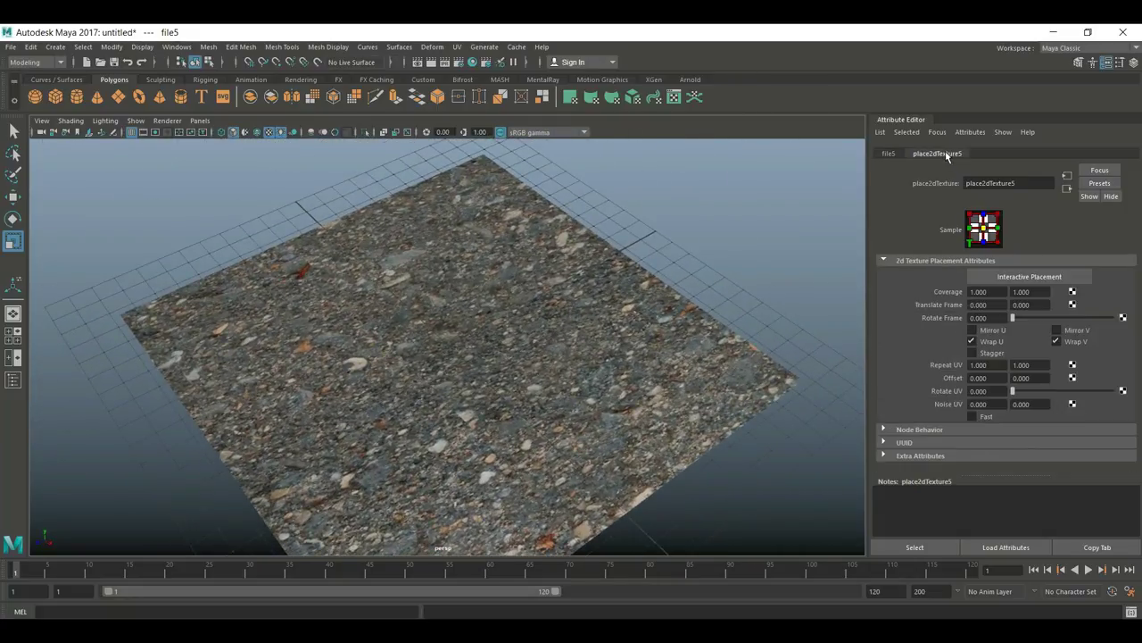
{"action": "left_click", "coordinate": [986, 365]}
{"action": "type", "text": "2"}
{"action": "key", "text": "Tab"}
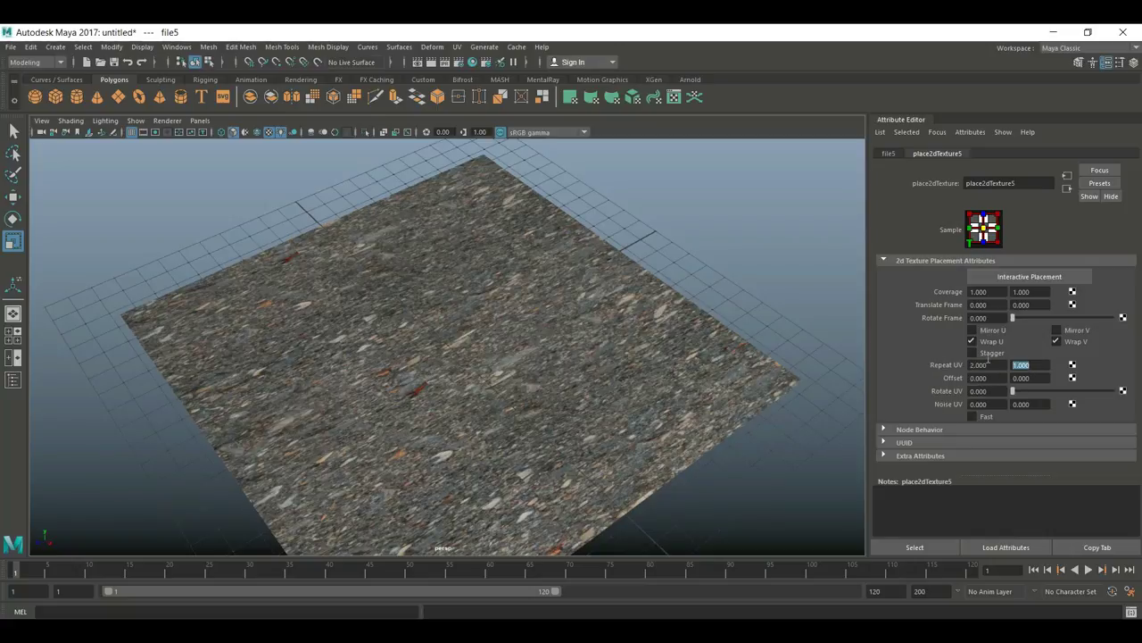
{"action": "type", "text": "2"}
{"action": "key", "text": "Return"}
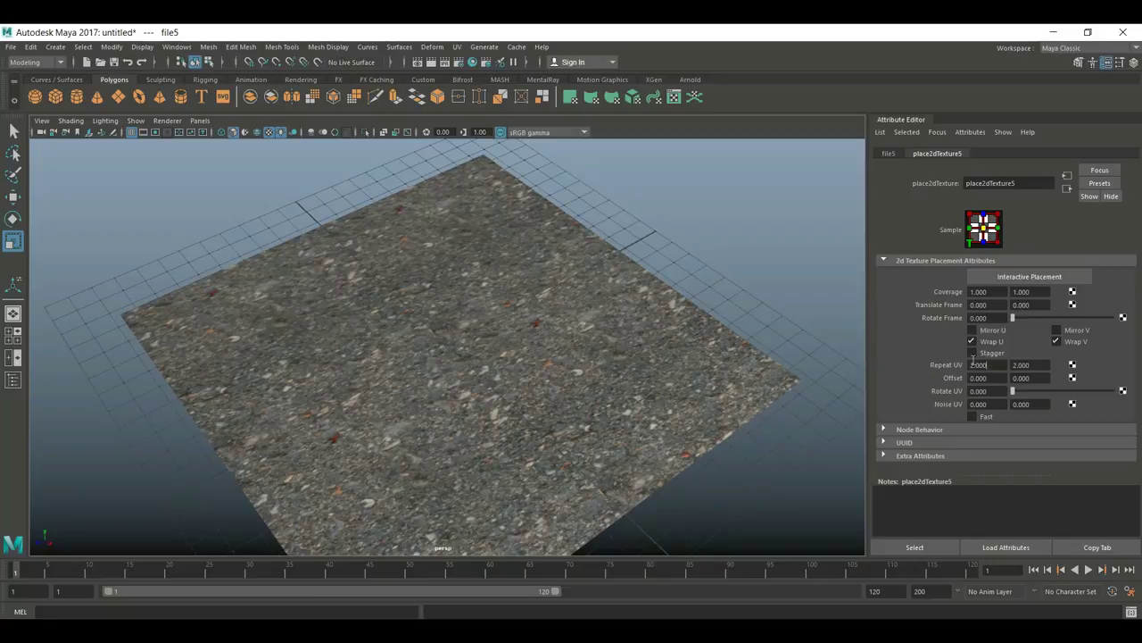
{"action": "scroll", "coordinate": [612, 303], "scroll_direction": "down", "scroll_amount": 3}
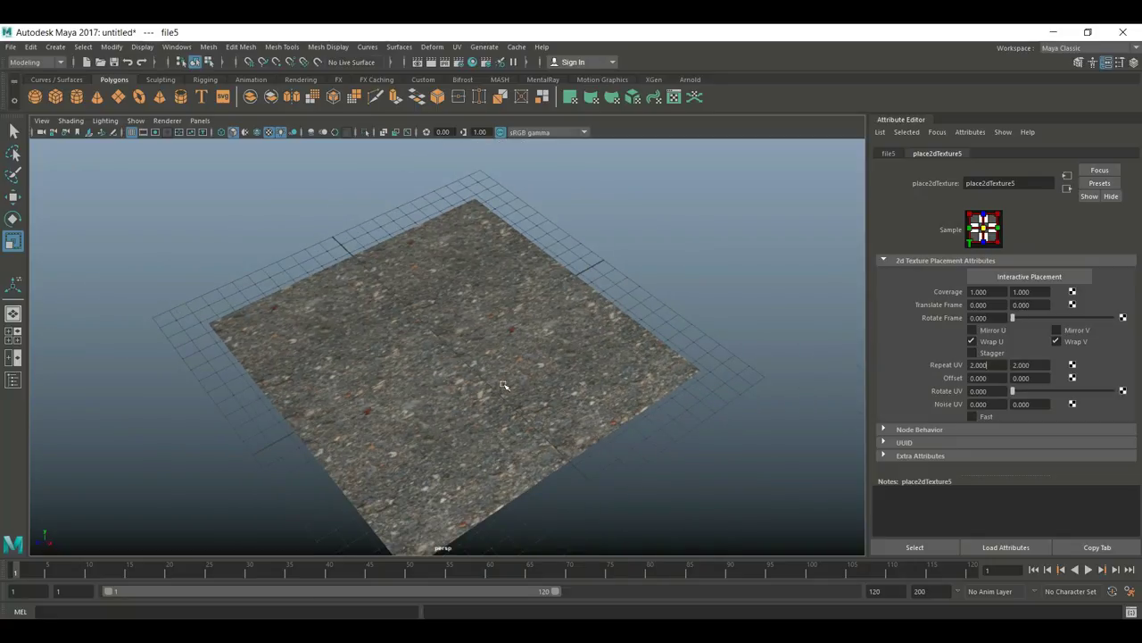
{"action": "left_click", "coordinate": [526, 334]}
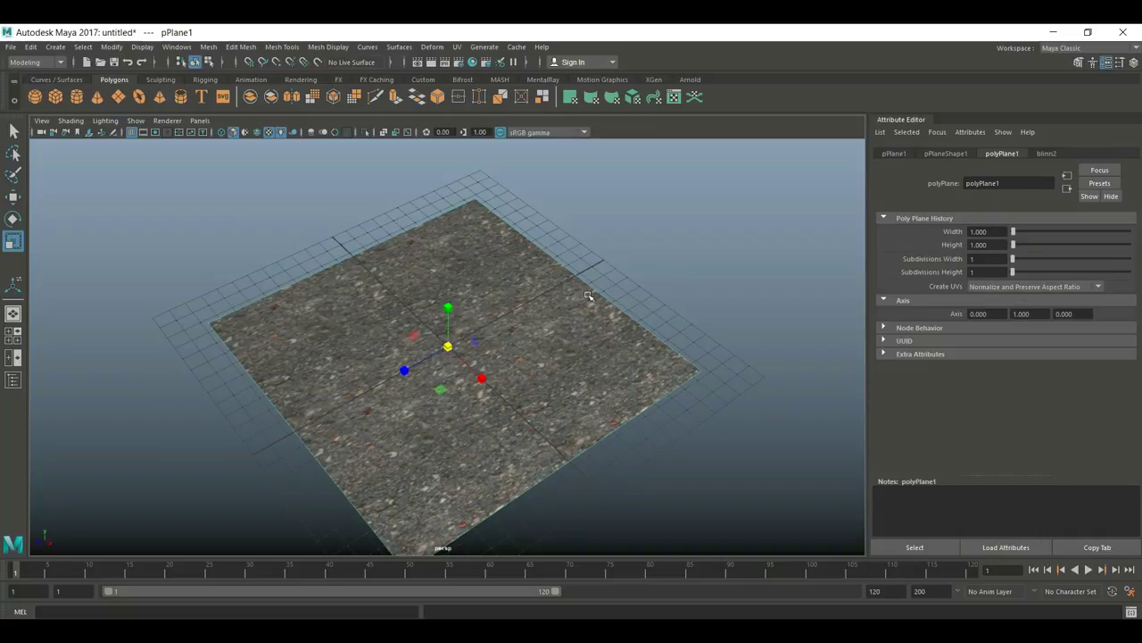
Map a File texture loading RockSpecular.jpg to blinn2's Specular Color
{"action": "left_click", "coordinate": [1047, 155]}
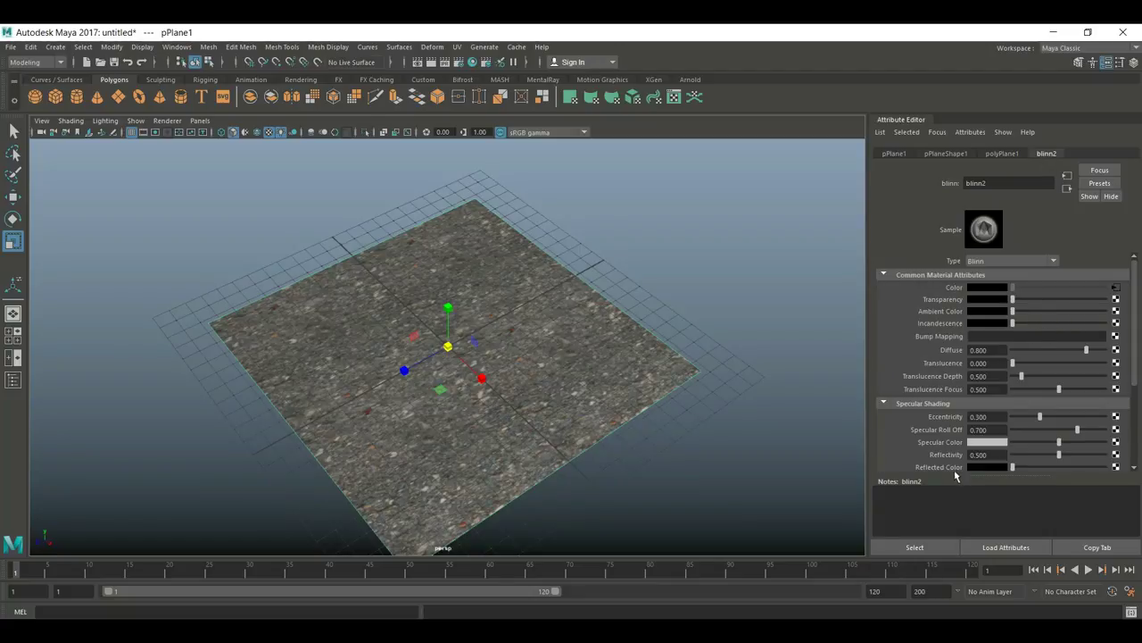
{"action": "scroll", "coordinate": [942, 443], "scroll_direction": "down", "scroll_amount": 2}
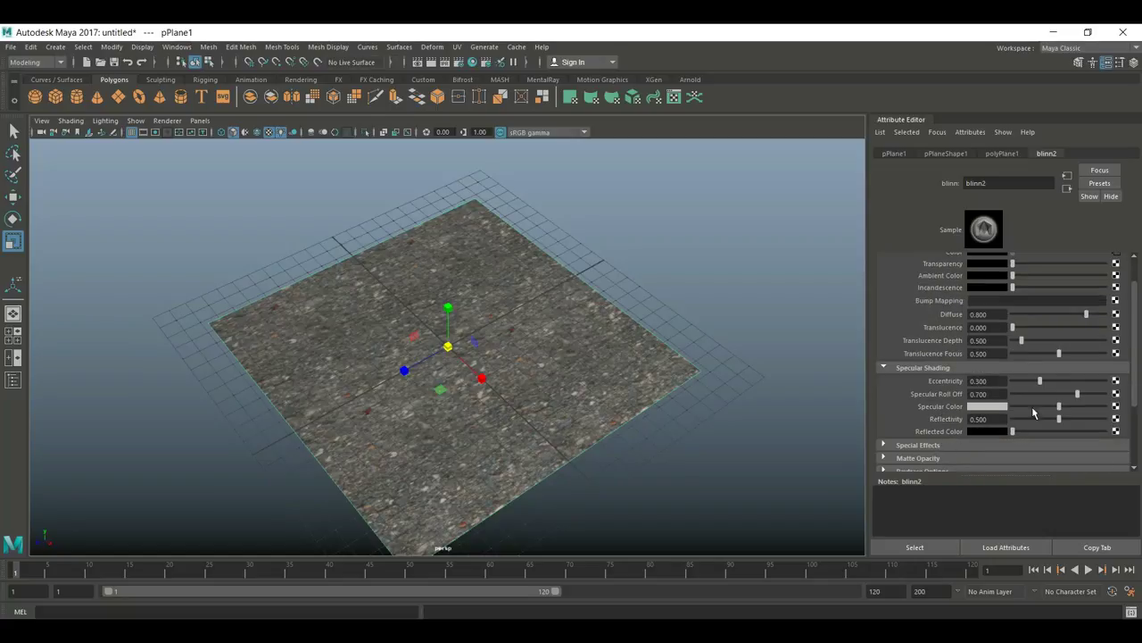
{"action": "left_click", "coordinate": [1116, 406]}
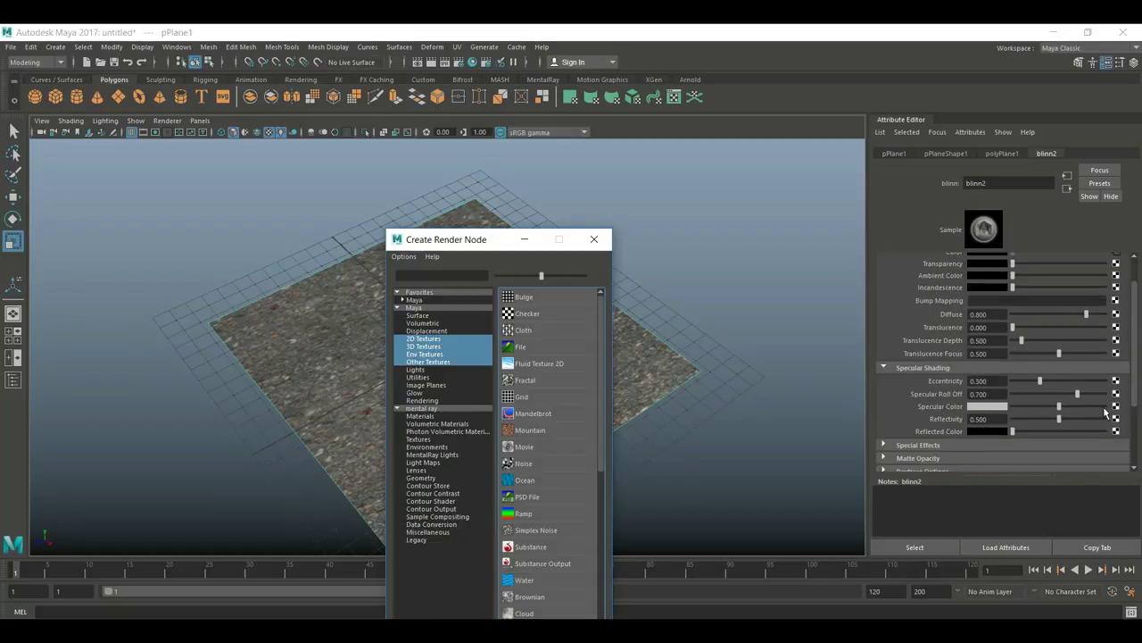
{"action": "left_click", "coordinate": [527, 346]}
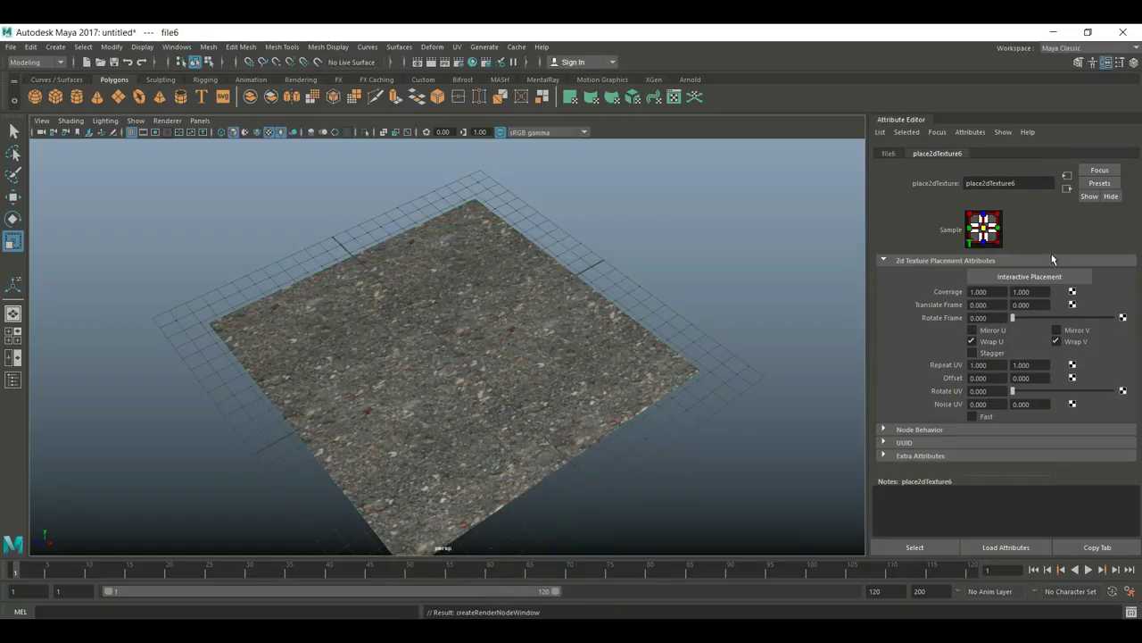
{"action": "left_click", "coordinate": [889, 154]}
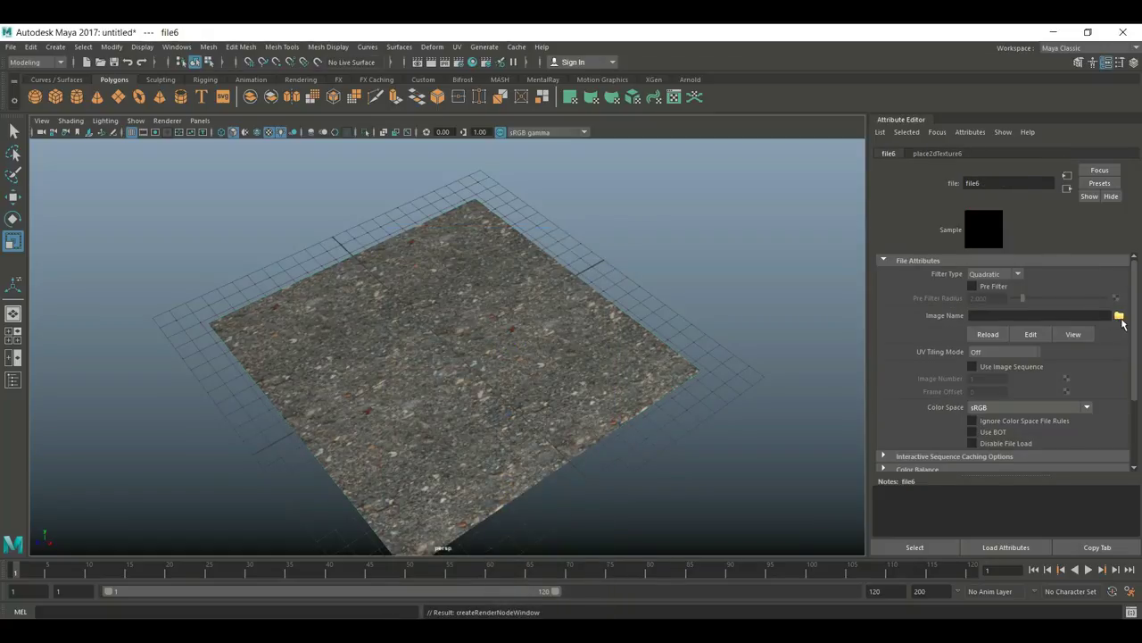
{"action": "left_click", "coordinate": [1120, 316]}
{"action": "scroll", "coordinate": [311, 375], "scroll_direction": "down", "scroll_amount": 5}
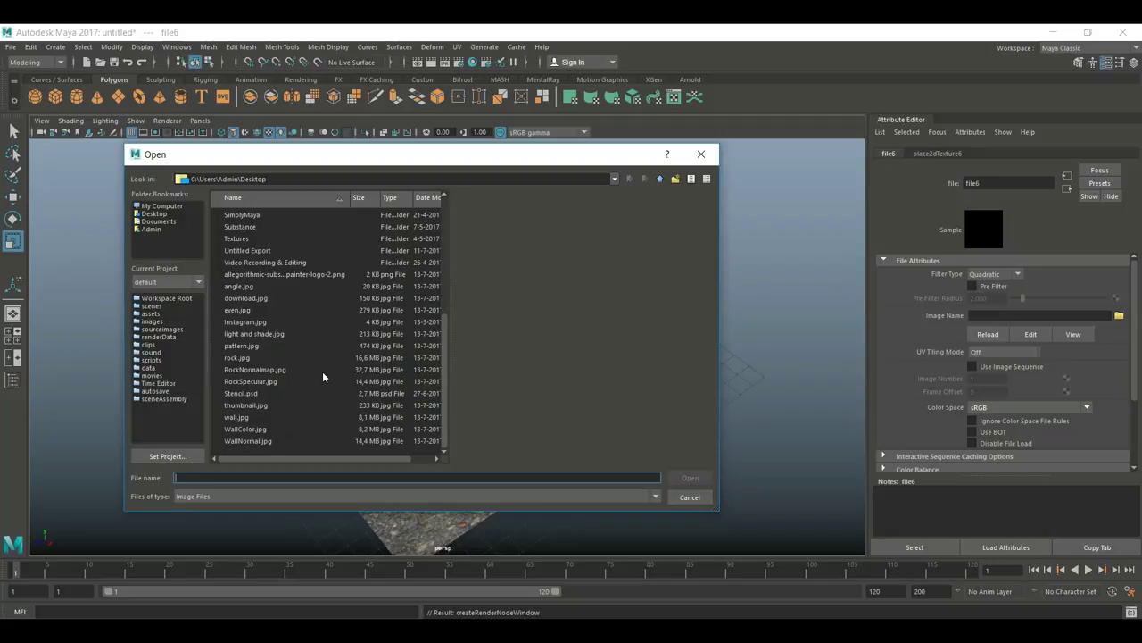
{"action": "left_click", "coordinate": [265, 382]}
{"action": "left_click", "coordinate": [688, 477]}
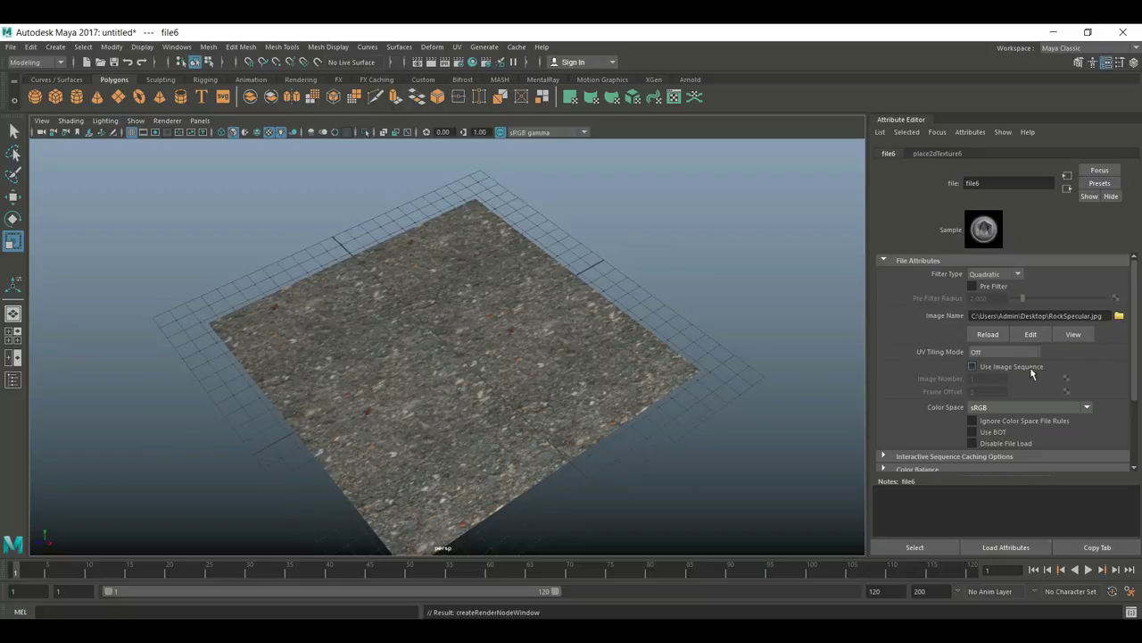
Set place2dTexture6 Repeat UV to 2 and 2, then reselect the plane
{"action": "left_click", "coordinate": [950, 152]}
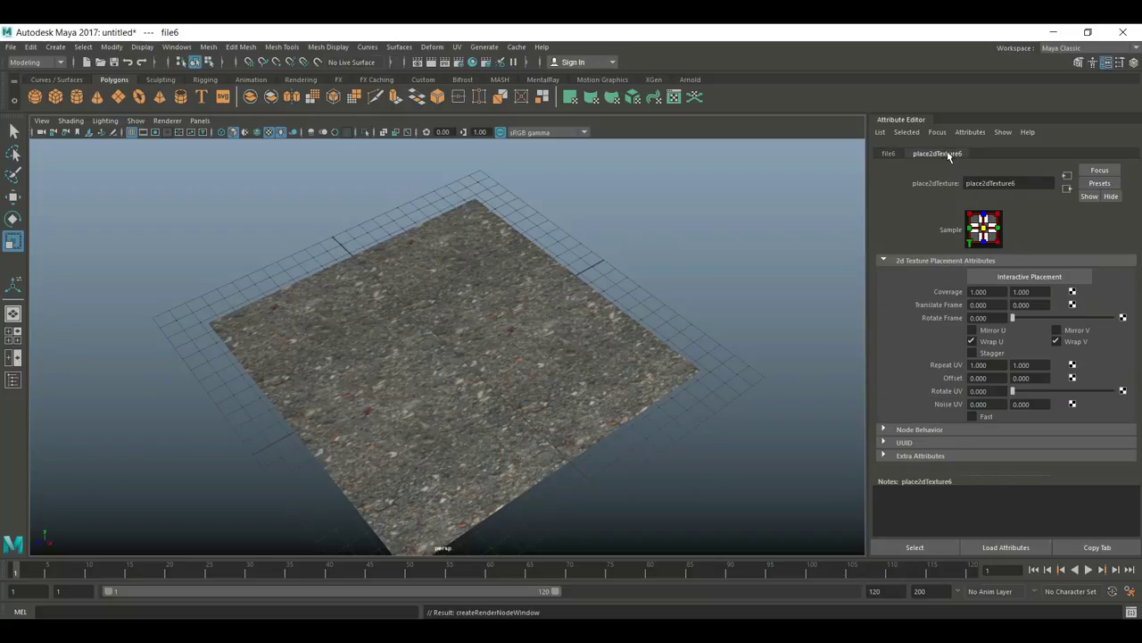
{"action": "left_click", "coordinate": [999, 365]}
{"action": "type", "text": "2"}
{"action": "key", "text": "Tab"}
{"action": "type", "text": "2"}
{"action": "left_click", "coordinate": [531, 357]}
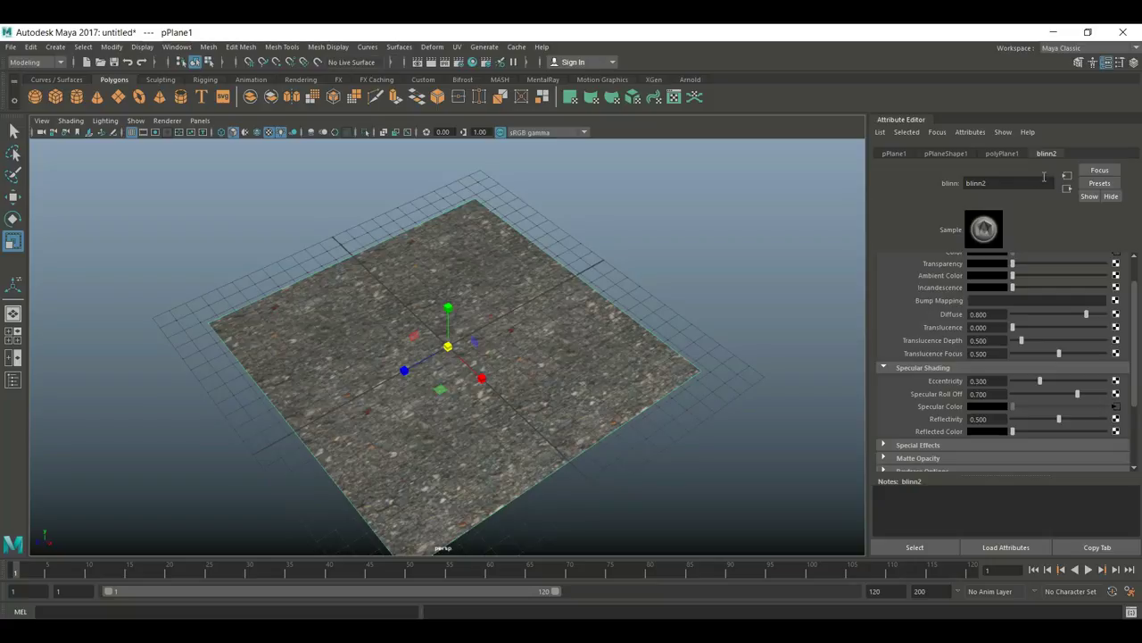
Add a File bump map to blinn2 used as Tangent Space Normals
{"action": "left_click", "coordinate": [1116, 301]}
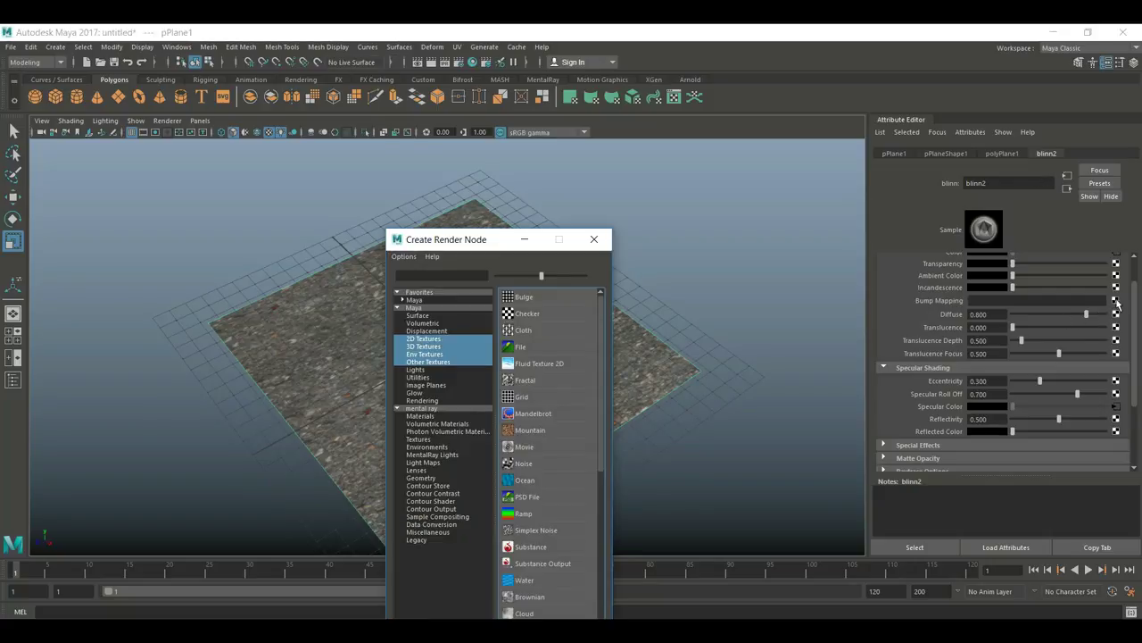
{"action": "left_click", "coordinate": [541, 351]}
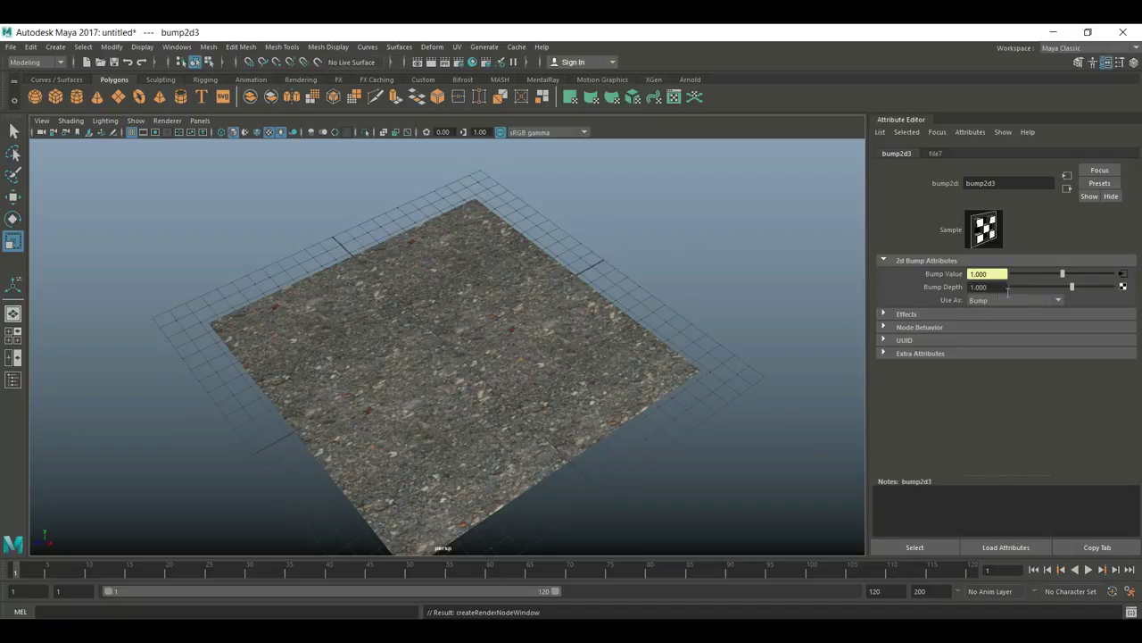
{"action": "left_click", "coordinate": [1012, 301]}
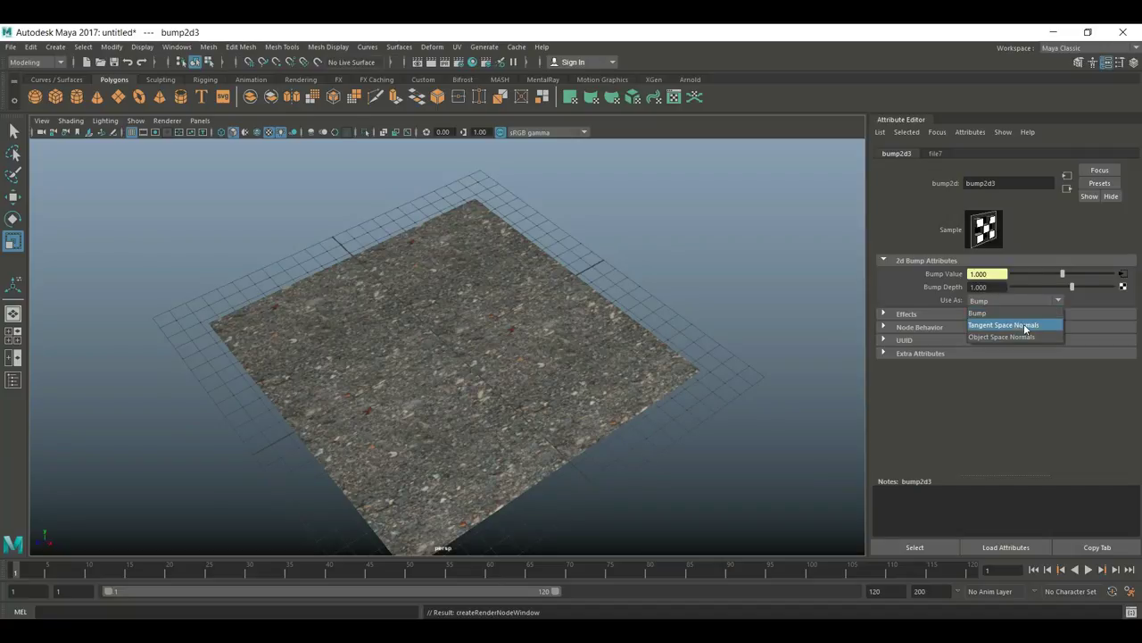
{"action": "left_click", "coordinate": [1029, 323]}
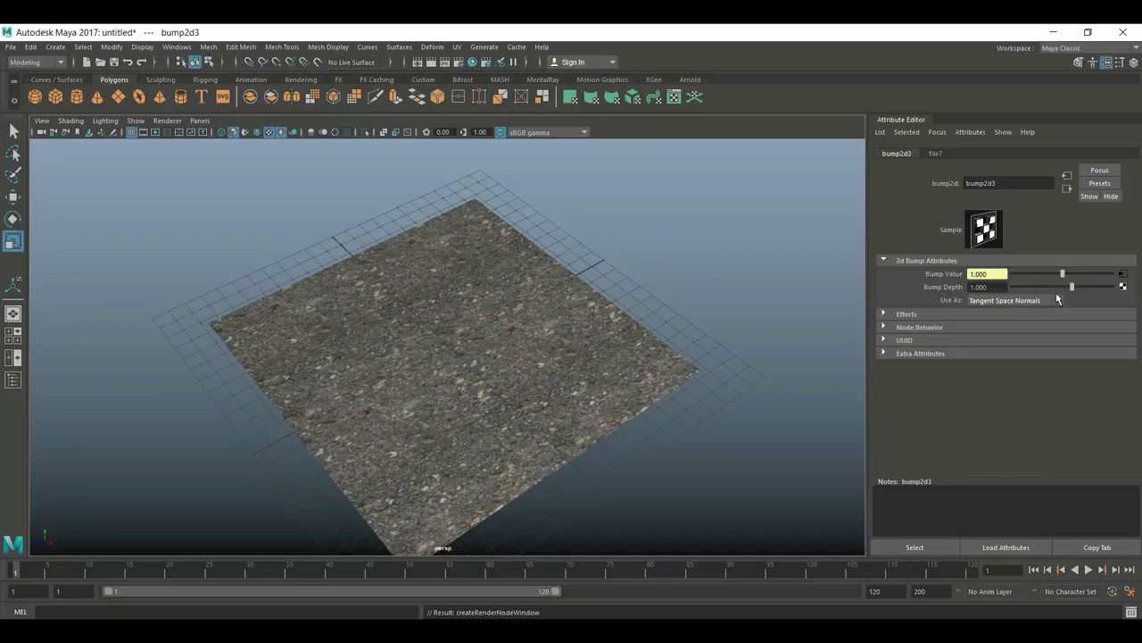
Set the bump node's Bump Depth to 0.5
{"action": "left_click_drag", "start_coordinate": [1074, 288], "coordinate": [1064, 289]}
{"action": "double_click", "coordinate": [985, 286]}
{"action": "type", "text": "0.28"}
{"action": "key", "text": "BackSpace"}
{"action": "key", "text": "BackSpace"}
{"action": "type", "text": "18"}
{"action": "key", "text": "BackSpace"}
{"action": "key", "text": "BackSpace"}
{"action": "key", "text": "BackSpace"}
{"action": "type", "text": ".5"}
{"action": "key", "text": "Return"}
{"action": "left_click", "coordinate": [934, 153]}
Load RockNormalmap.jpg as file7's image for the bump map
{"action": "left_click", "coordinate": [1119, 315]}
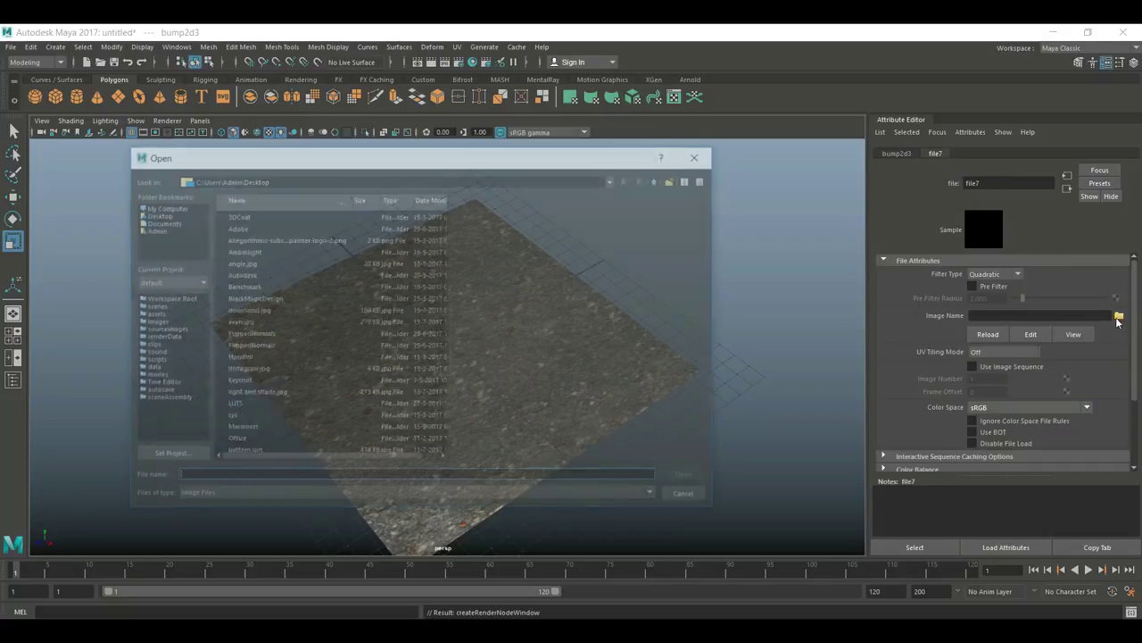
{"action": "scroll", "coordinate": [293, 335], "scroll_direction": "down", "scroll_amount": 6}
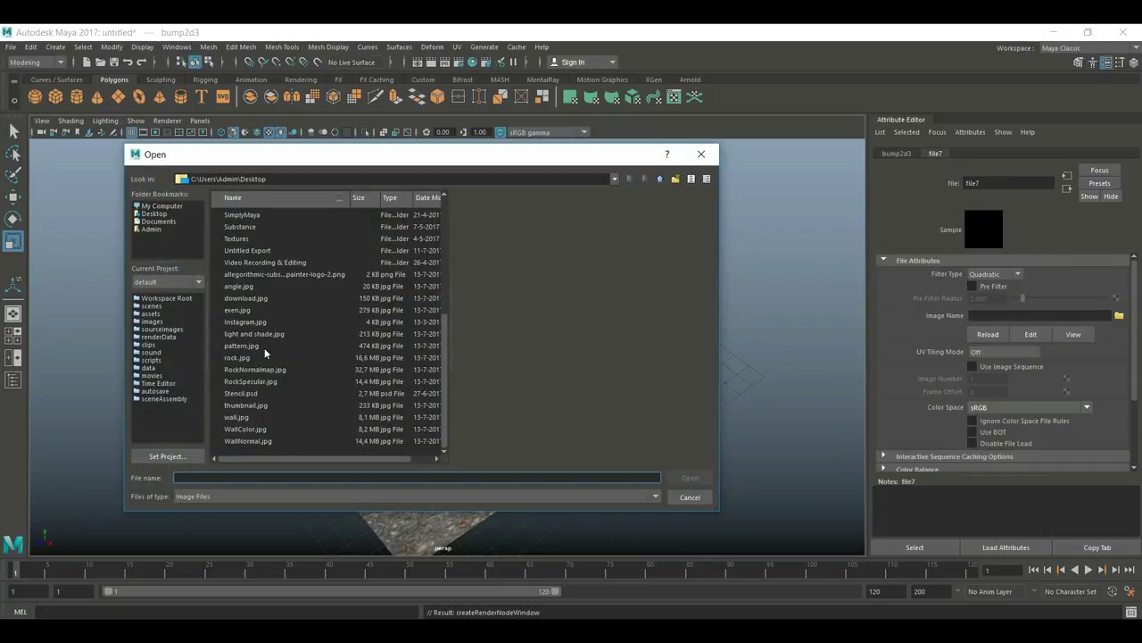
{"action": "left_click", "coordinate": [261, 370]}
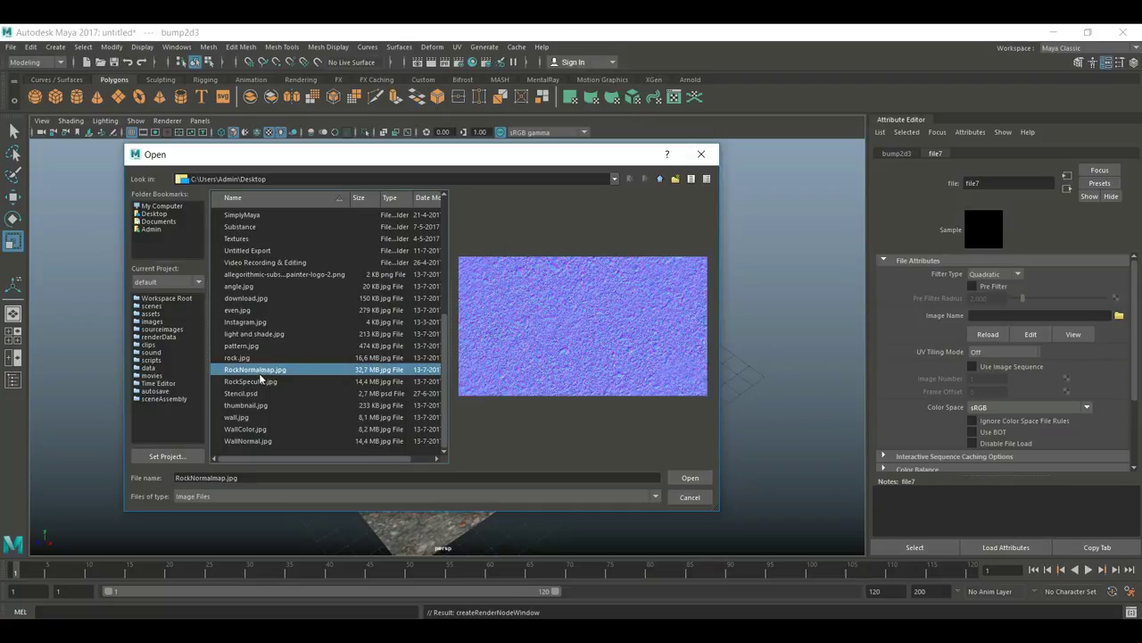
{"action": "left_click", "coordinate": [687, 477]}
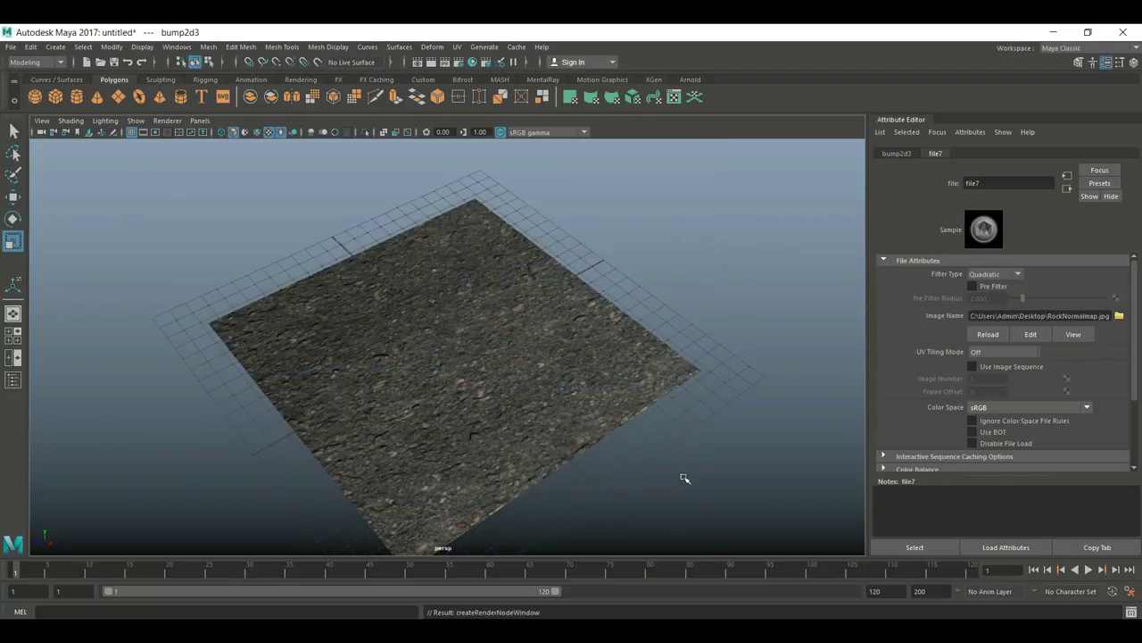
{"action": "left_click", "coordinate": [897, 154]}
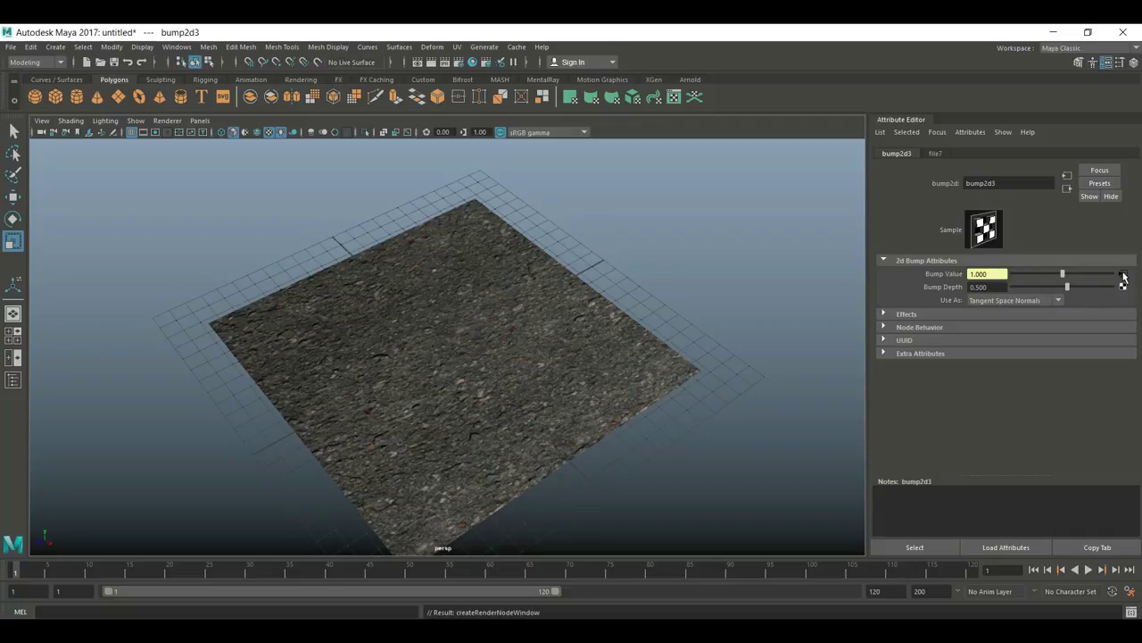
{"action": "left_click", "coordinate": [937, 154]}
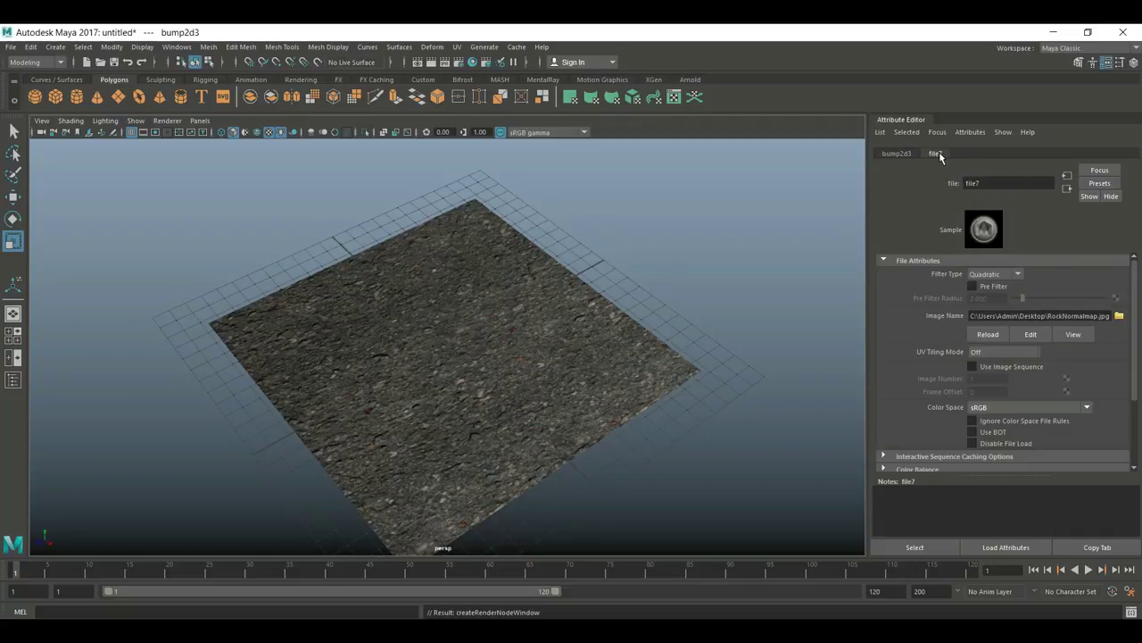
{"action": "left_click", "coordinate": [897, 154]}
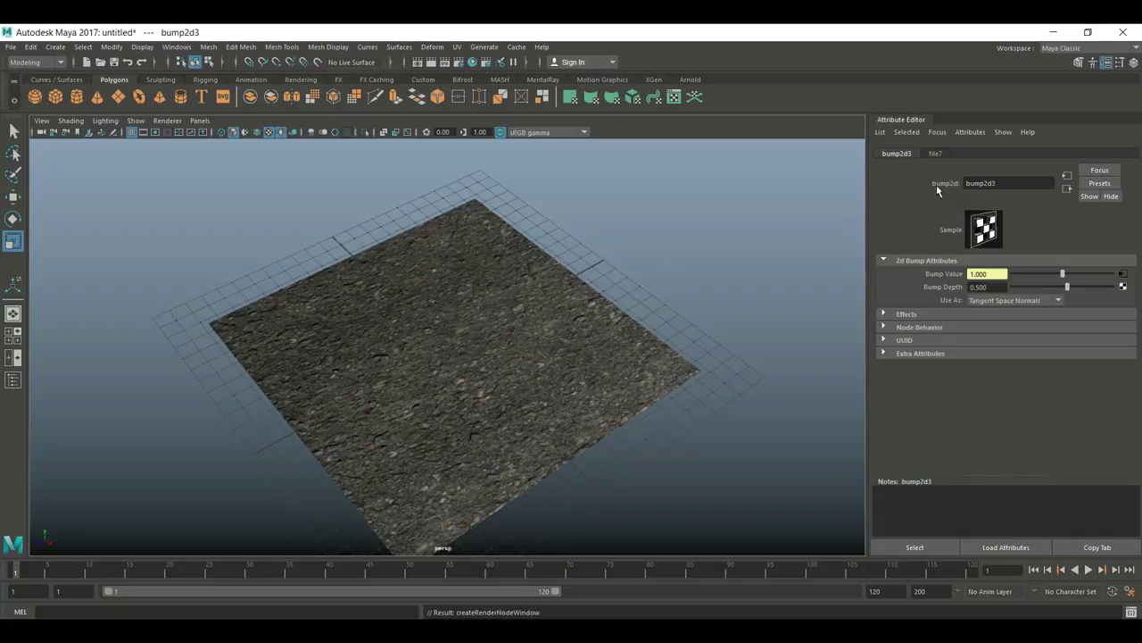
Set place2dTexture7 Repeat UV to 2 × 2 for the normal map
{"action": "left_click", "coordinate": [1121, 276]}
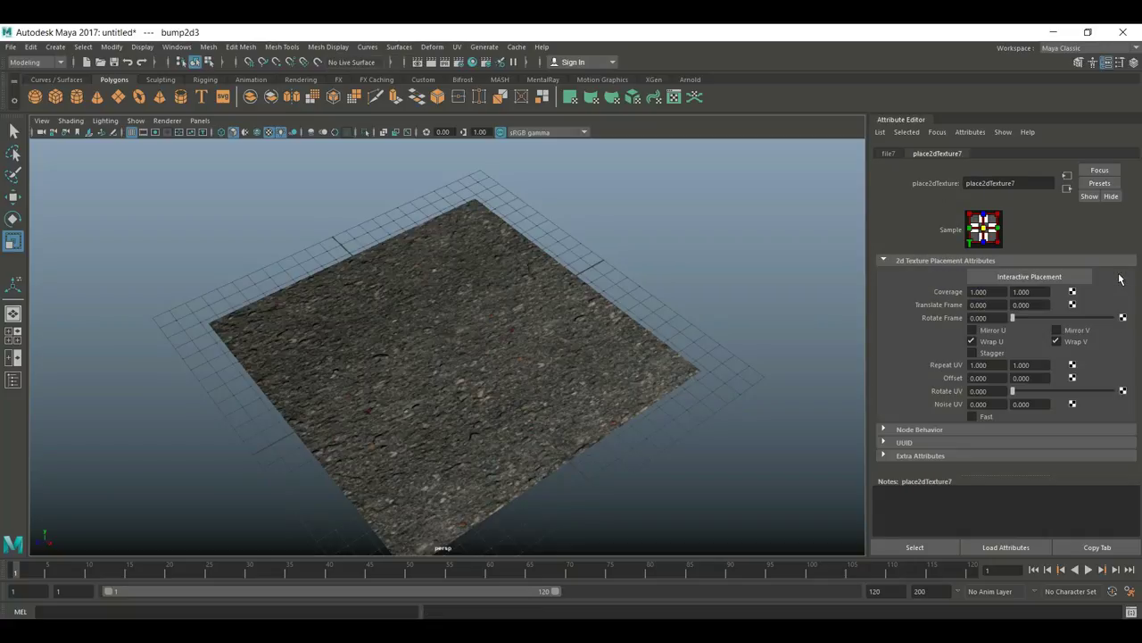
{"action": "left_click", "coordinate": [992, 364]}
{"action": "type", "text": "12"}
{"action": "key", "text": "Tab"}
{"action": "type", "text": "2"}
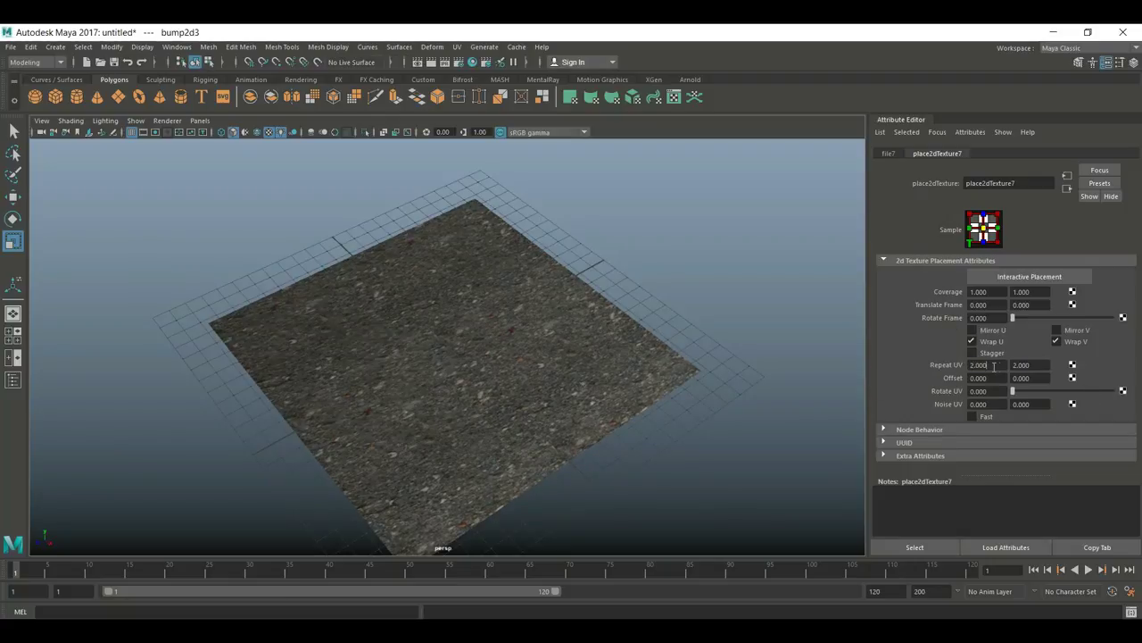
{"action": "key", "text": "Return"}
{"action": "scroll", "coordinate": [575, 419], "scroll_direction": "up", "scroll_amount": 5}
{"action": "scroll", "coordinate": [576, 419], "scroll_direction": "up", "scroll_amount": 3}
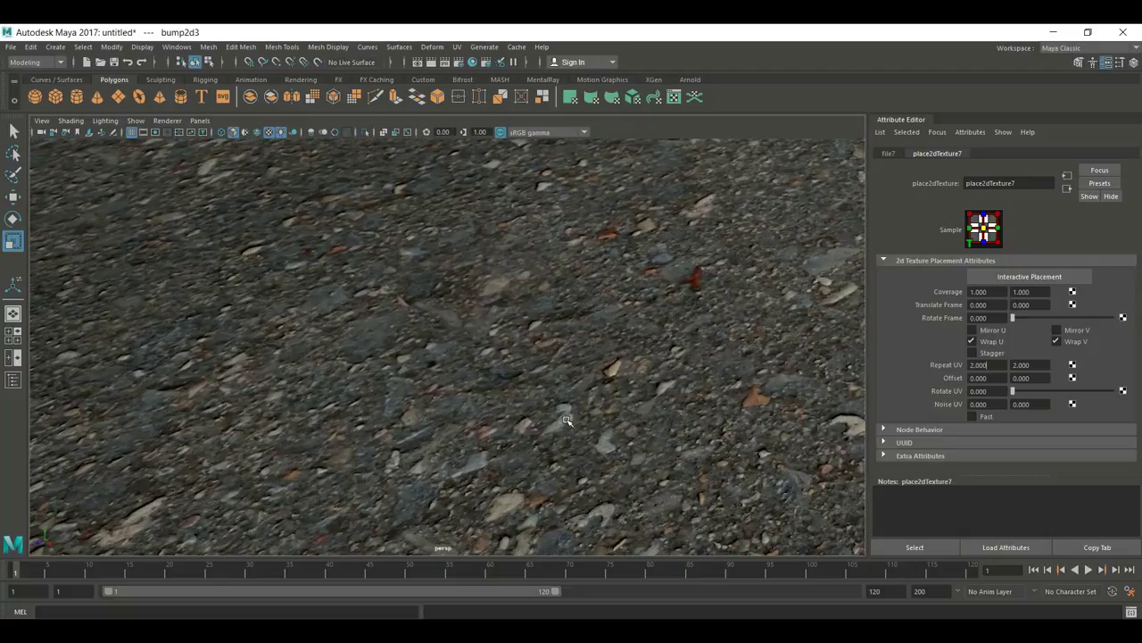
{"action": "scroll", "coordinate": [566, 420], "scroll_direction": "down", "scroll_amount": 3}
{"action": "scroll", "coordinate": [571, 437], "scroll_direction": "up", "scroll_amount": 3}
{"action": "scroll", "coordinate": [572, 437], "scroll_direction": "down", "scroll_amount": 3}
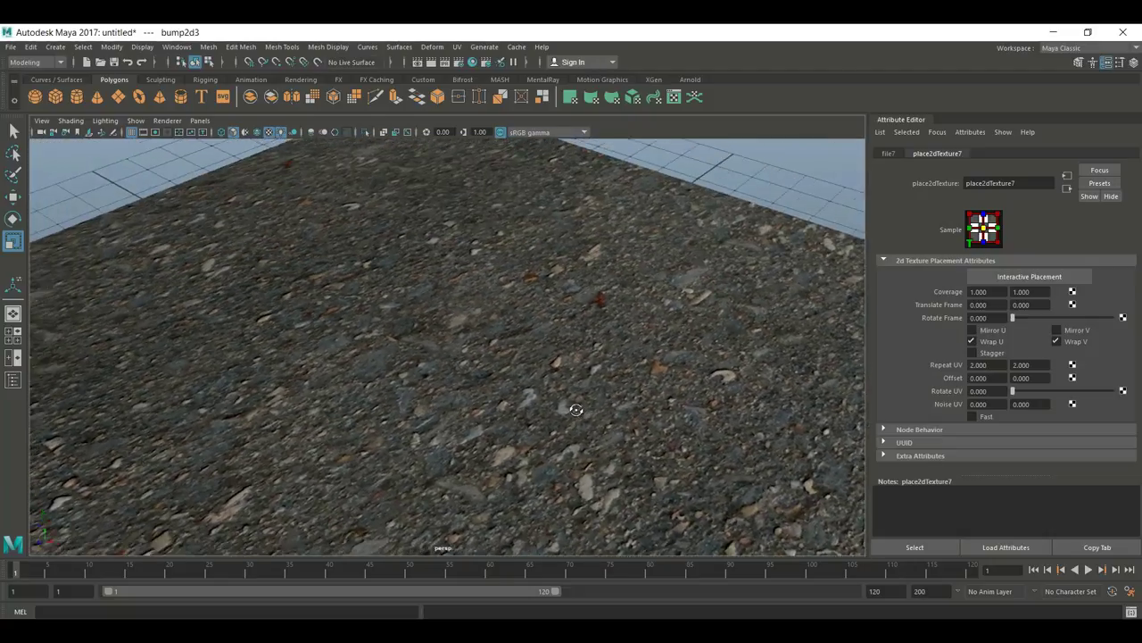
{"action": "scroll", "coordinate": [561, 421], "scroll_direction": "up", "scroll_amount": 2}
{"action": "scroll", "coordinate": [562, 420], "scroll_direction": "down", "scroll_amount": 8}
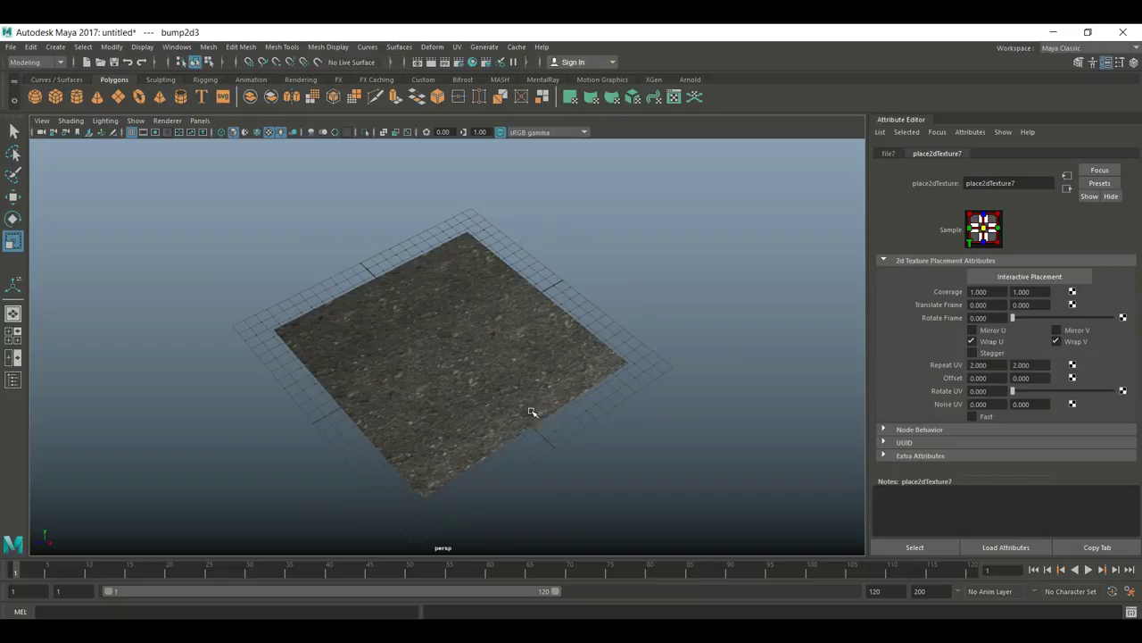
Create a point light from Create > Lights > Point Light
{"action": "left_click", "coordinate": [55, 47]}
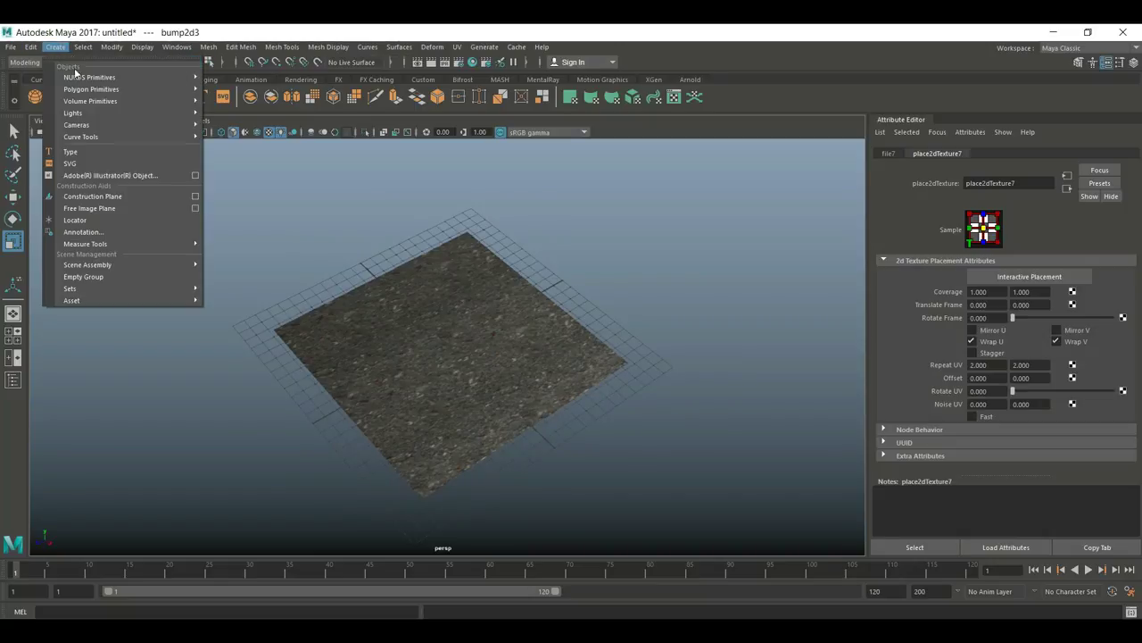
{"action": "mouse_move", "coordinate": [100, 115]}
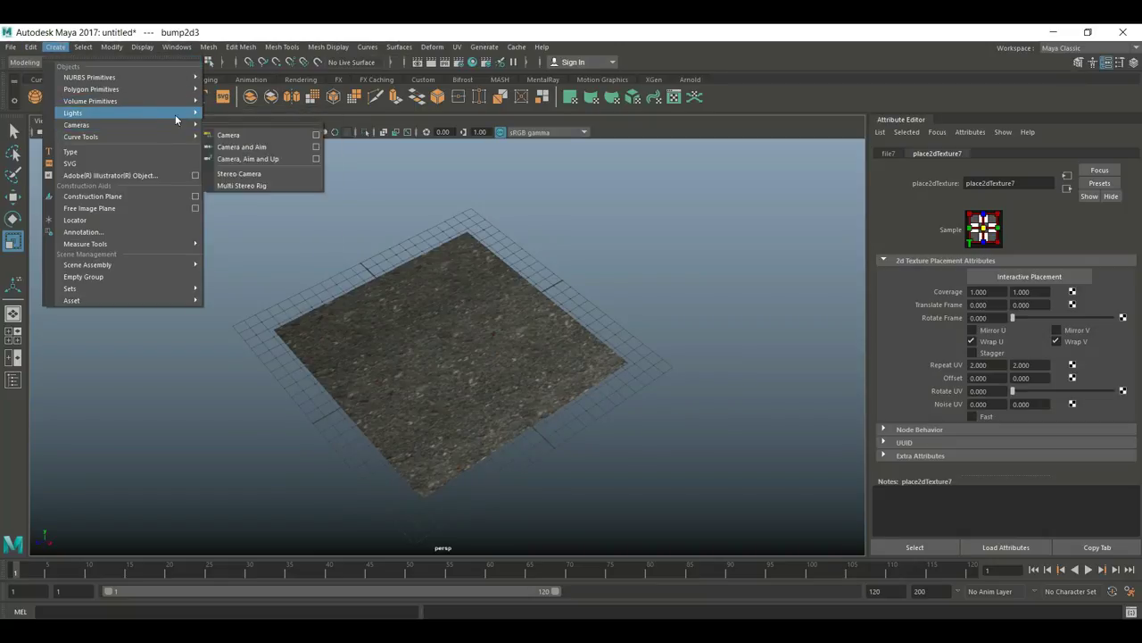
{"action": "left_click", "coordinate": [259, 146]}
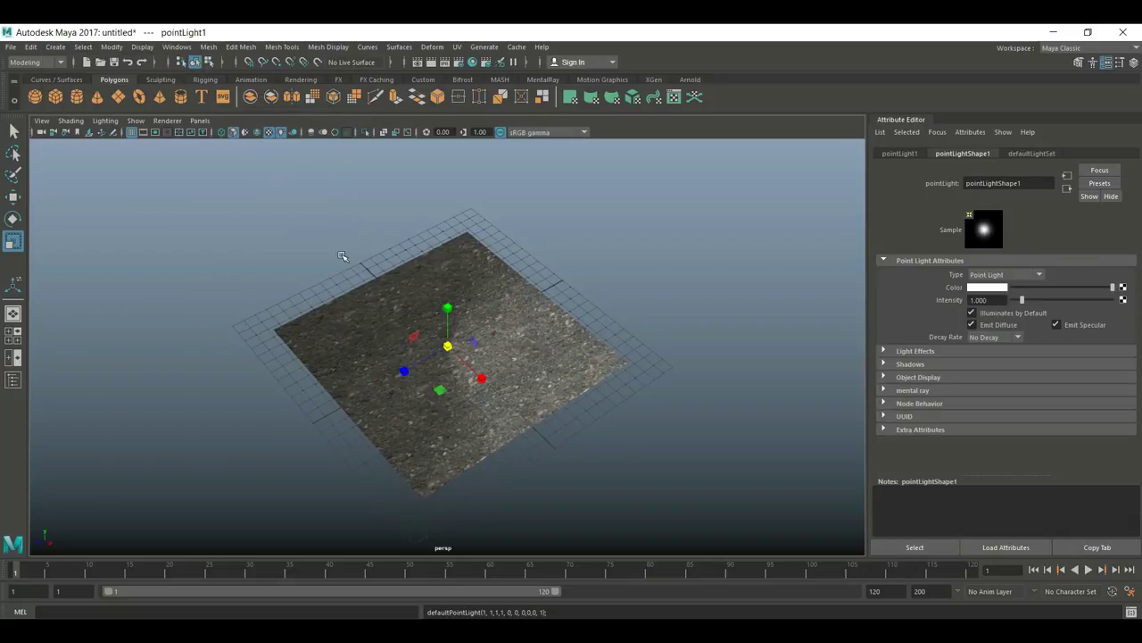
Move the point light up, then down to sit just above the plane
{"action": "key", "text": "w"}
{"action": "left_click_drag", "start_coordinate": [447, 306], "coordinate": [448, 255]}
{"action": "scroll", "coordinate": [465, 412], "scroll_direction": "up", "scroll_amount": 10}
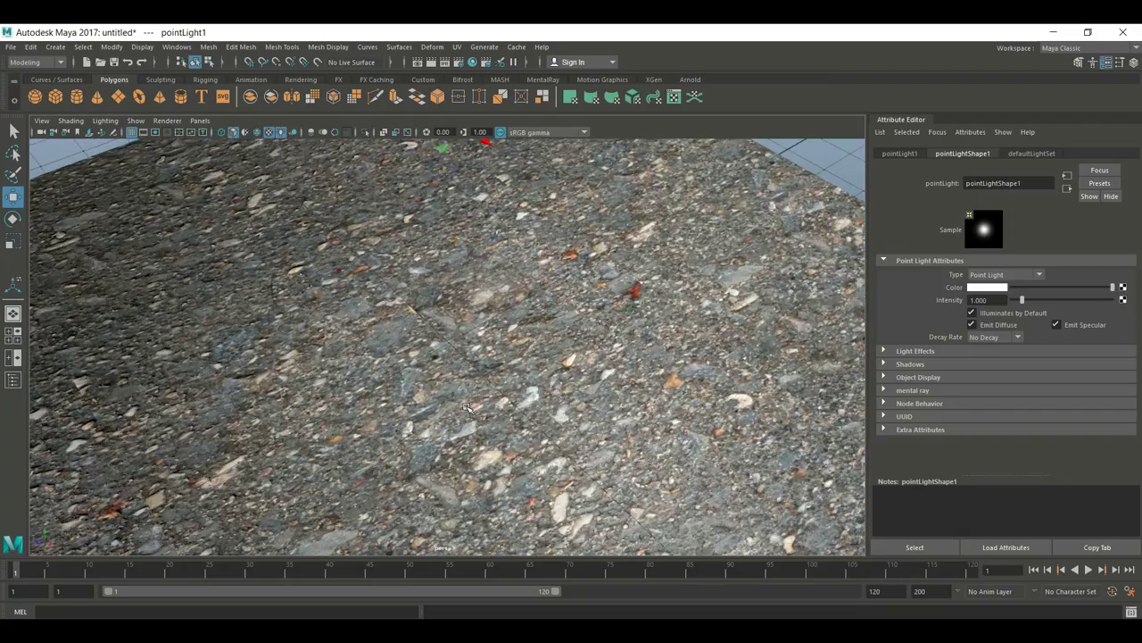
{"action": "scroll", "coordinate": [465, 411], "scroll_direction": "down", "scroll_amount": 8}
{"action": "scroll", "coordinate": [462, 425], "scroll_direction": "down", "scroll_amount": 5}
{"action": "scroll", "coordinate": [462, 425], "scroll_direction": "up", "scroll_amount": 4}
{"action": "scroll", "coordinate": [461, 425], "scroll_direction": "down", "scroll_amount": 8}
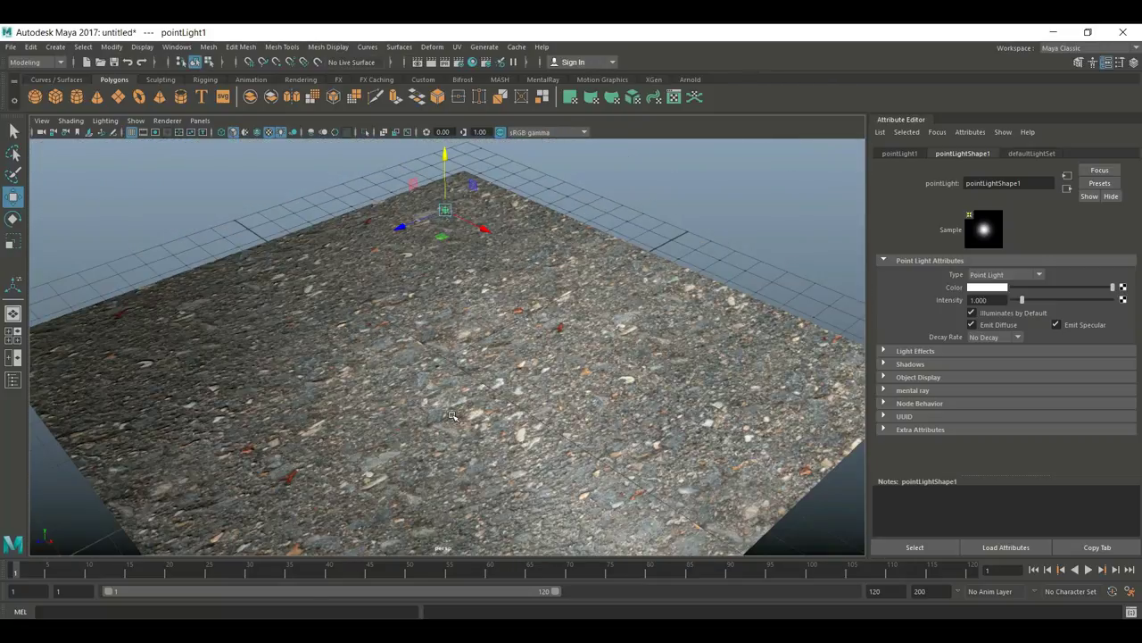
{"action": "left_click_drag", "start_coordinate": [445, 182], "coordinate": [523, 288]}
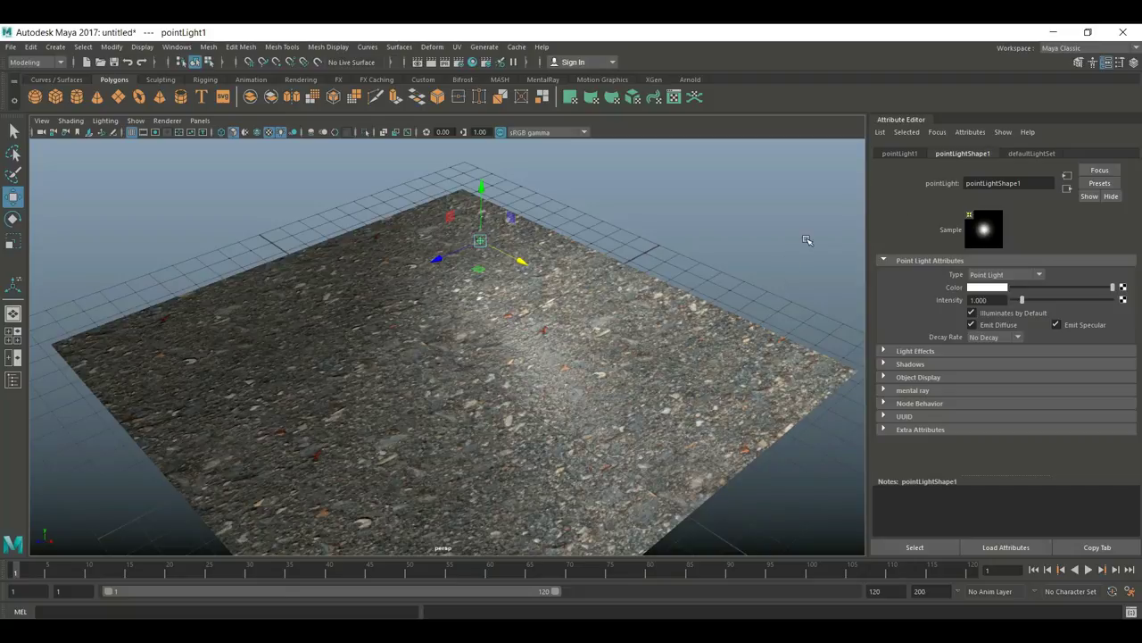
{"action": "left_click_drag", "start_coordinate": [576, 343], "coordinate": [590, 332], "text": "alt"}
{"action": "scroll", "coordinate": [590, 332], "scroll_direction": "down", "scroll_amount": 2}
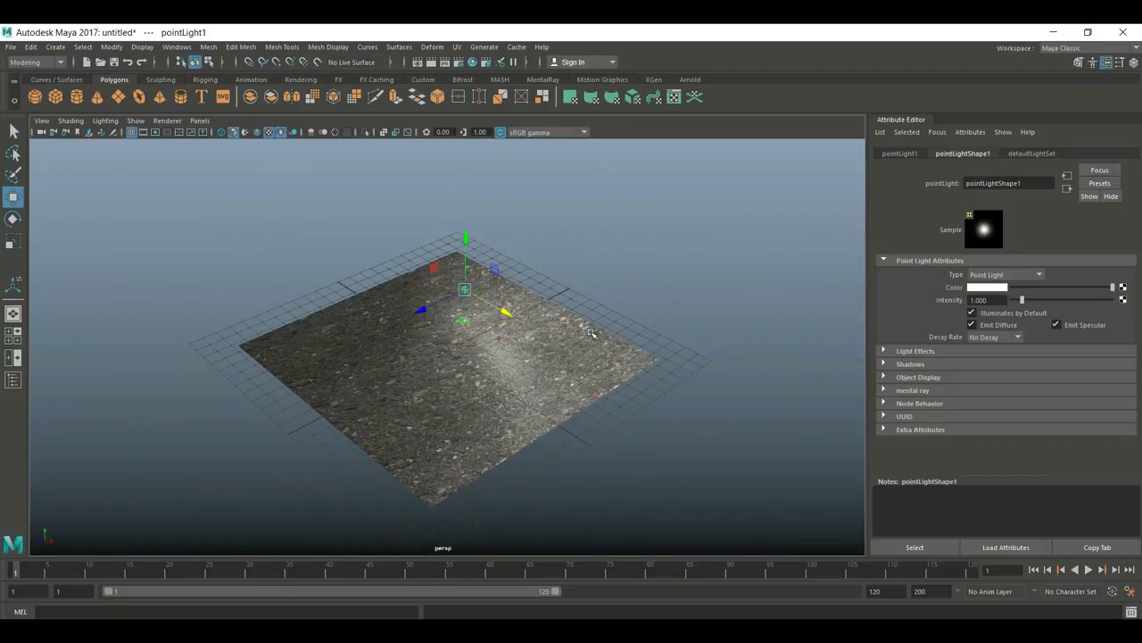
{"action": "scroll", "coordinate": [590, 332], "scroll_direction": "up", "scroll_amount": 5}
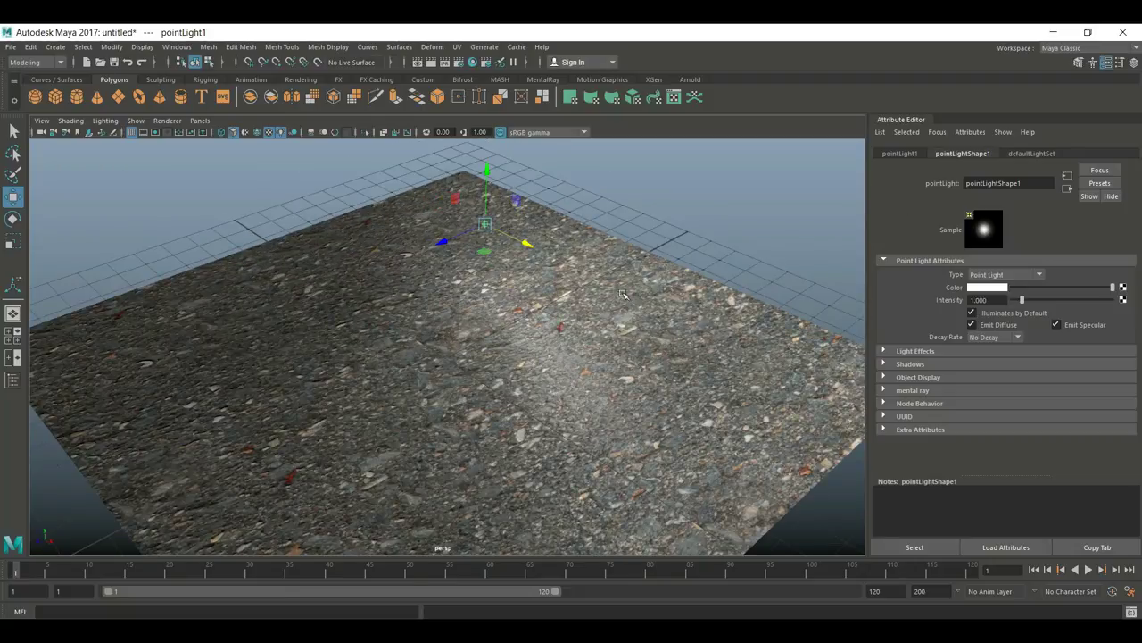